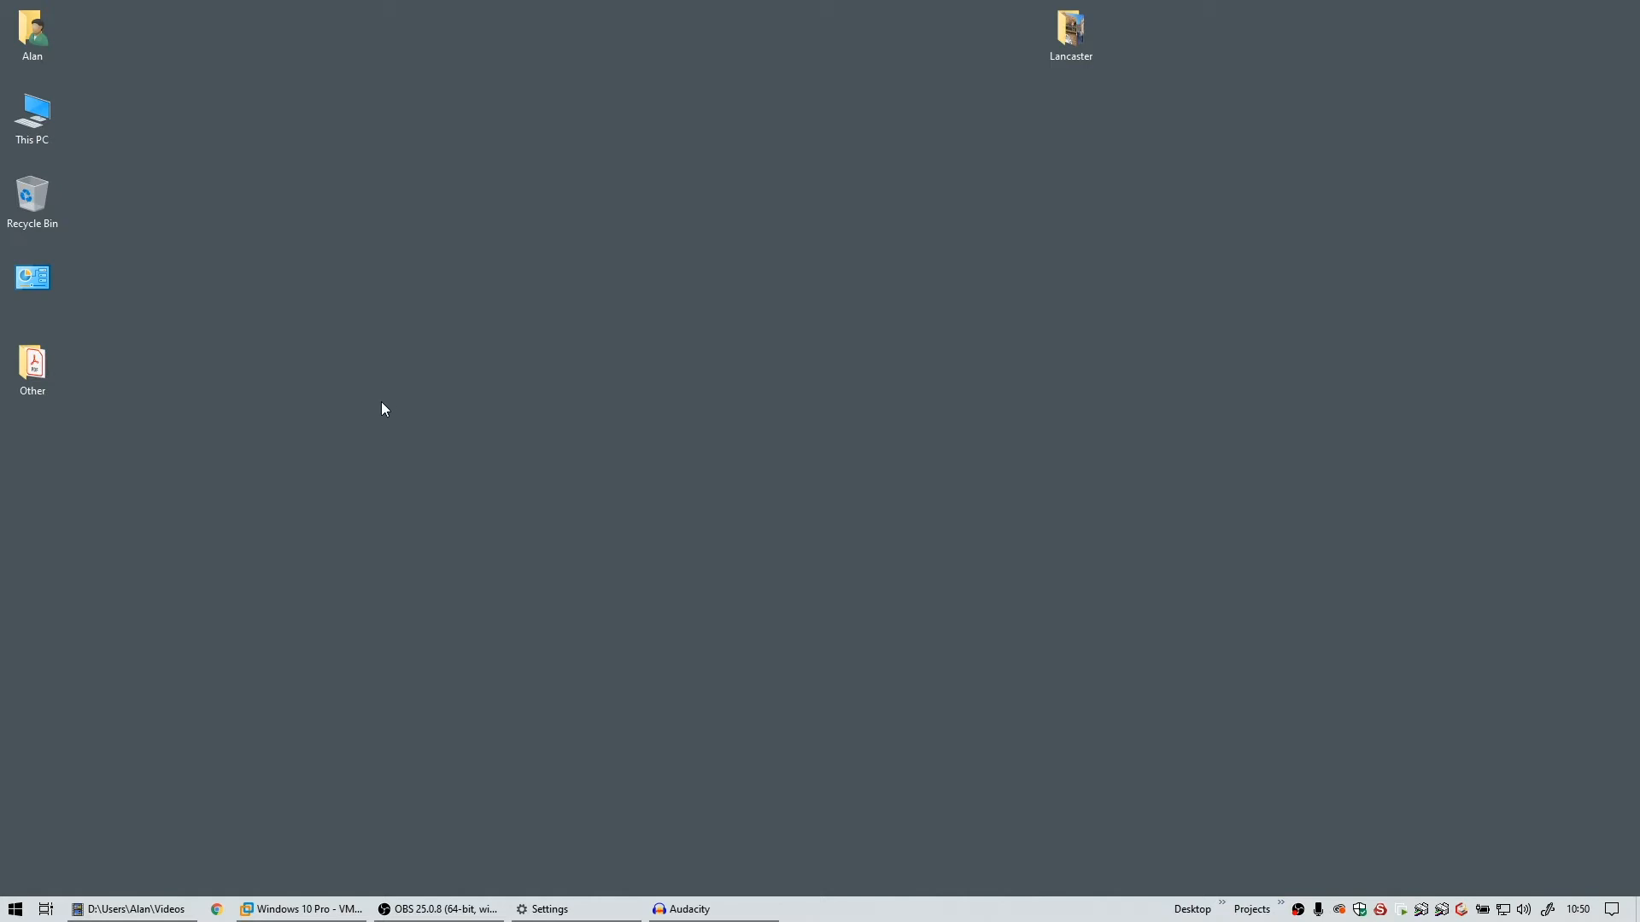
Open the Windows Start menu from the taskbar
click(15, 909)
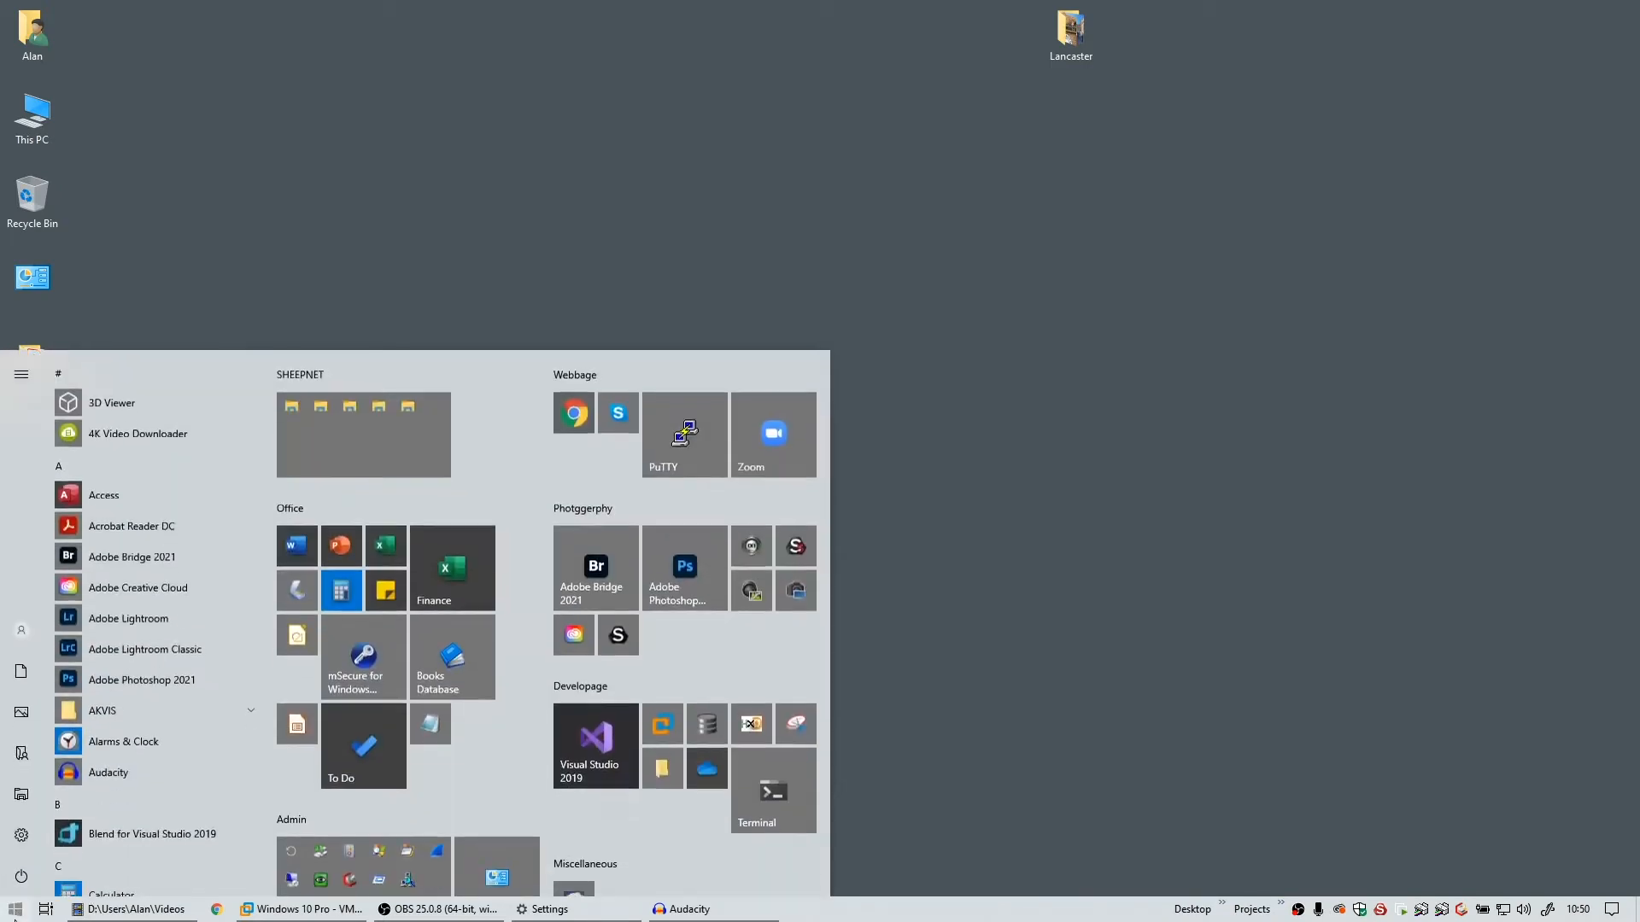
Launch LPS Competition Entry Preparer from the Lancaster Photographic Society folder in the Start menu
scroll(176, 705, down, 10)
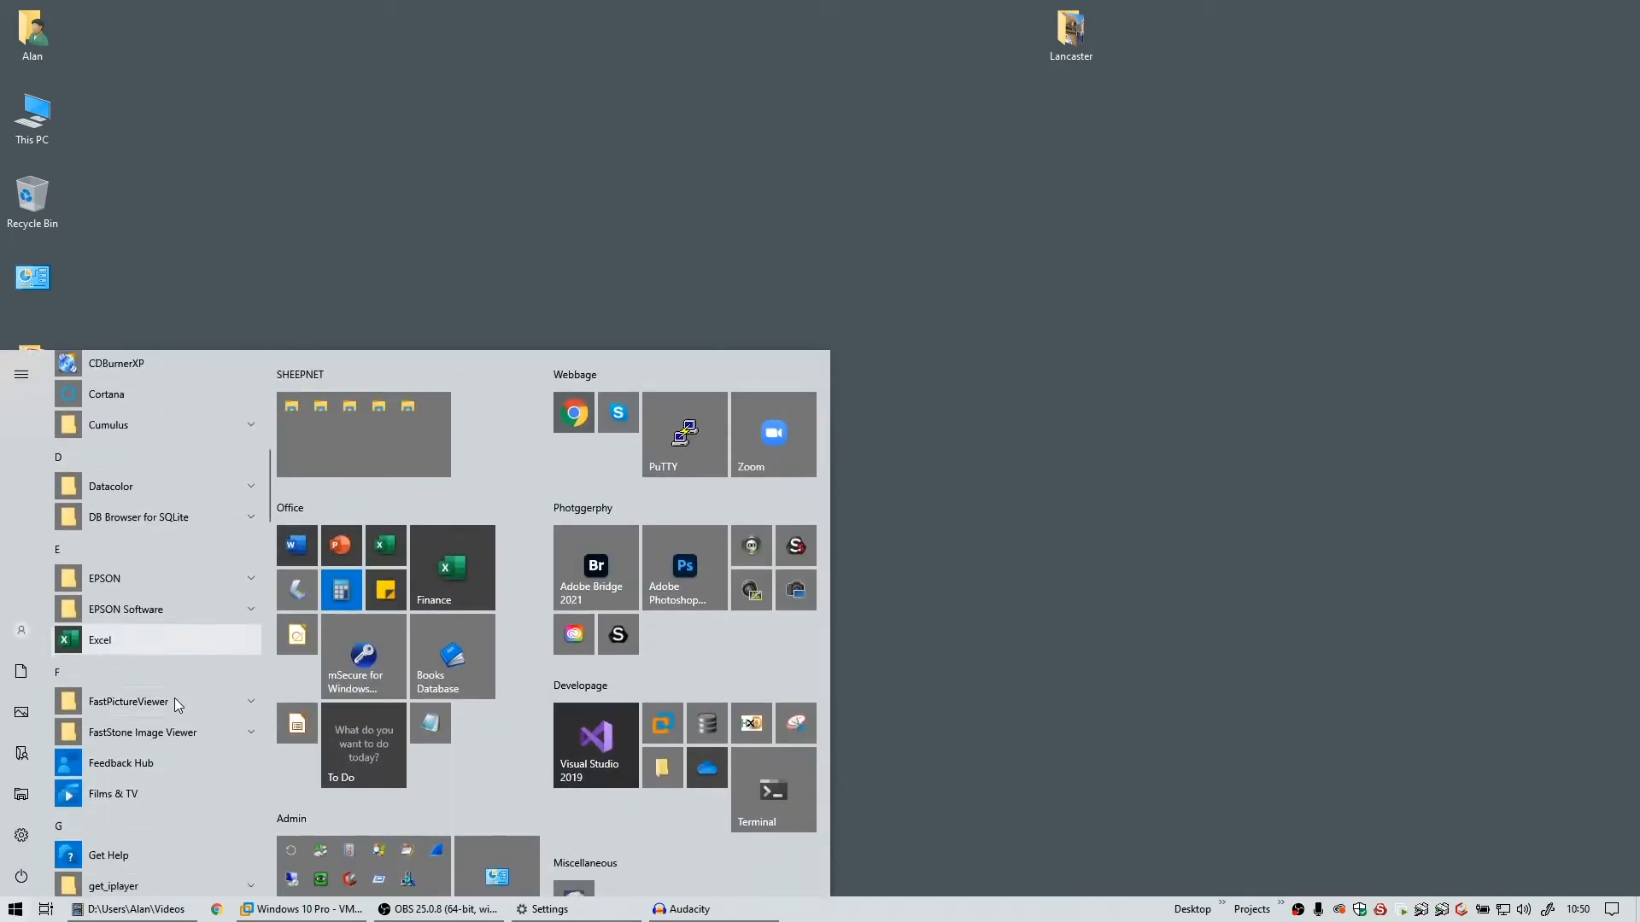
scroll(174, 699, down, 5)
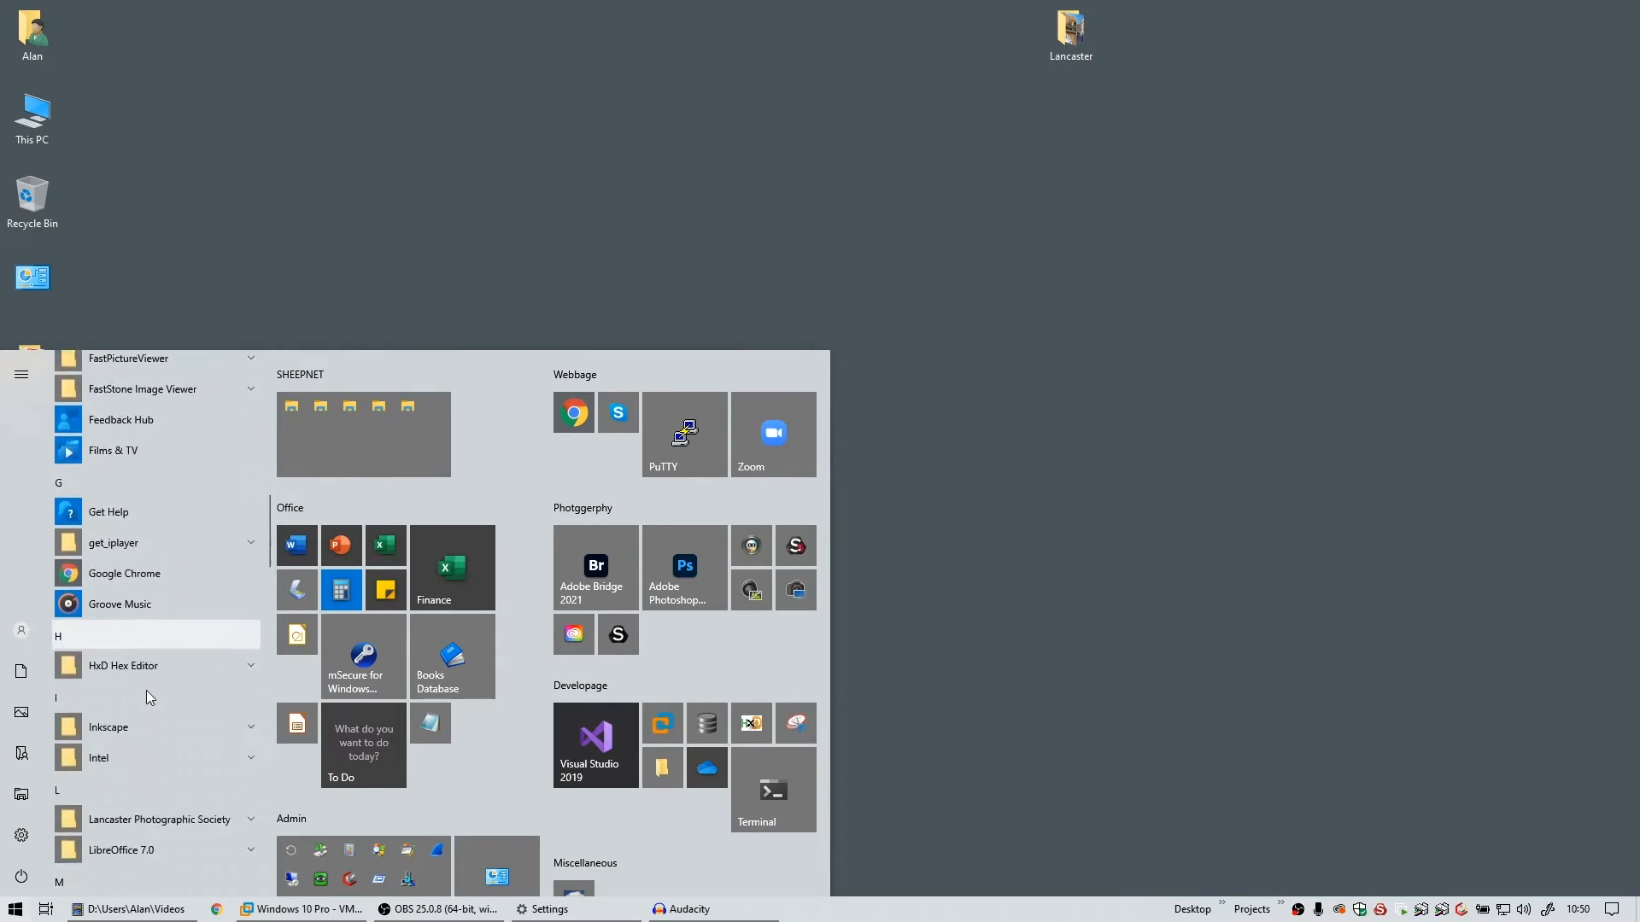
click(147, 730)
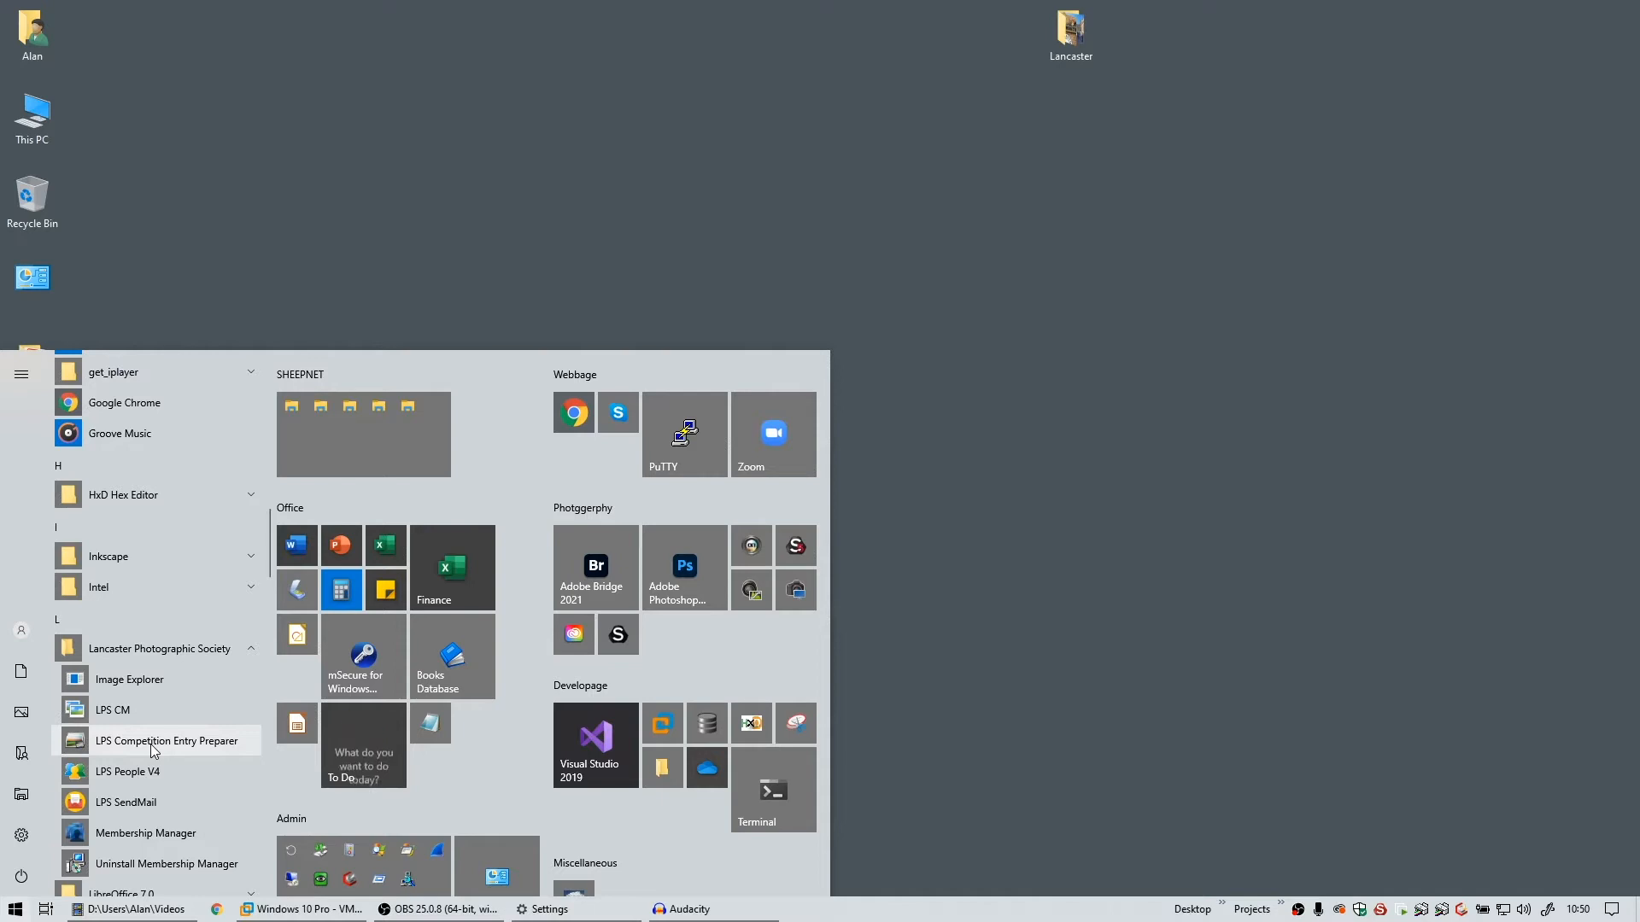
click(154, 740)
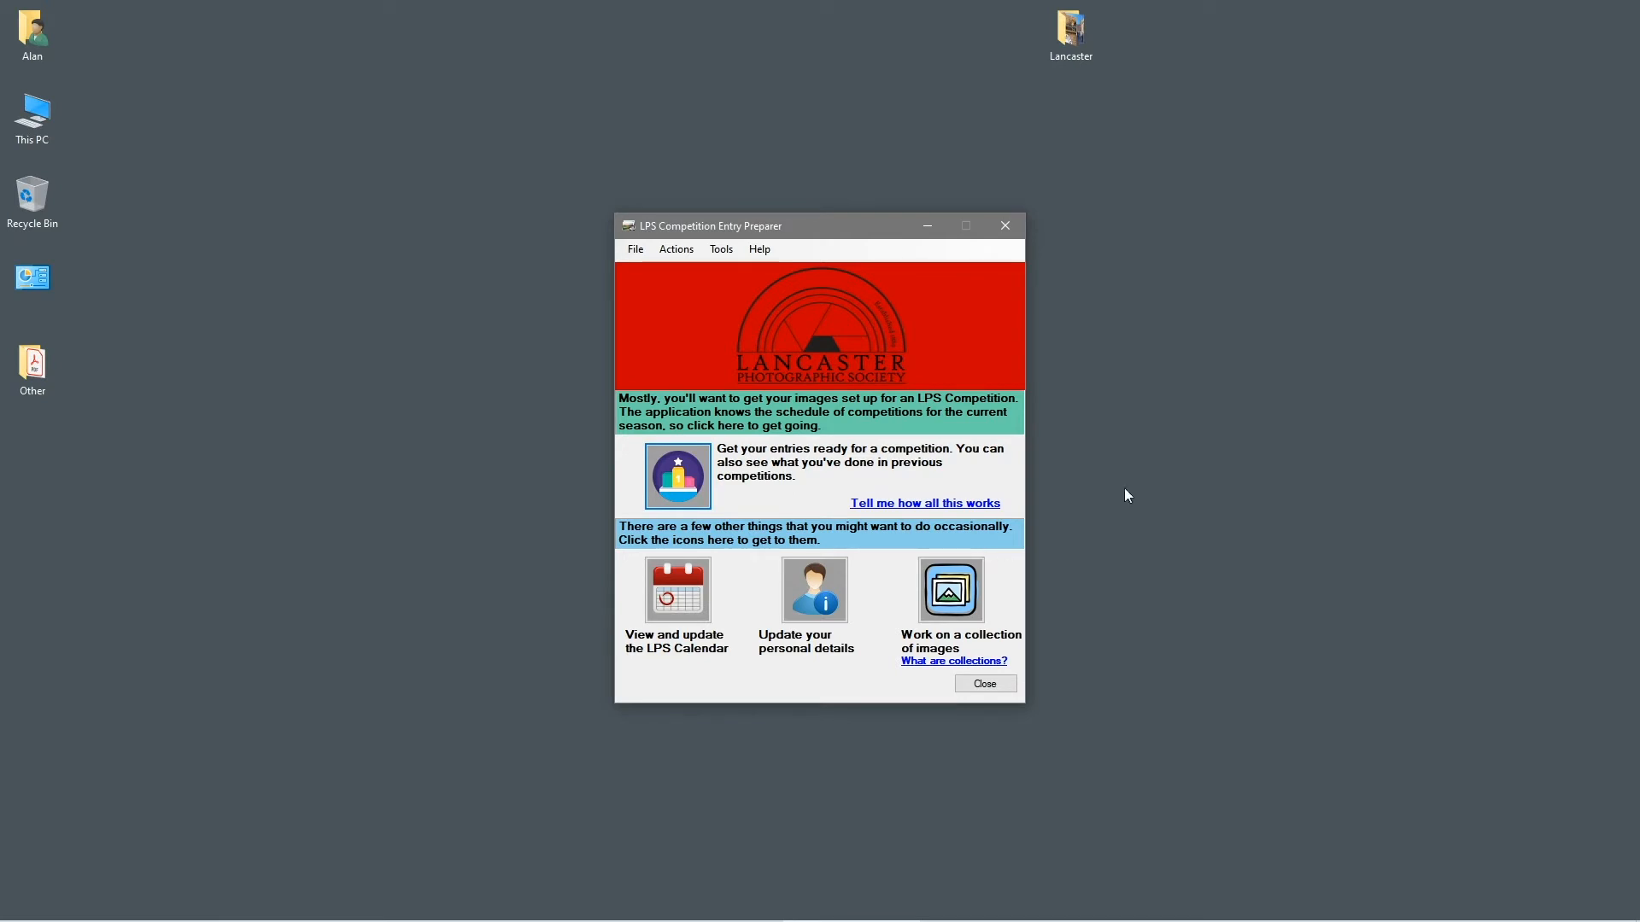
Open the 'About collections of images' tutorial via Help > Tutorials
click(760, 250)
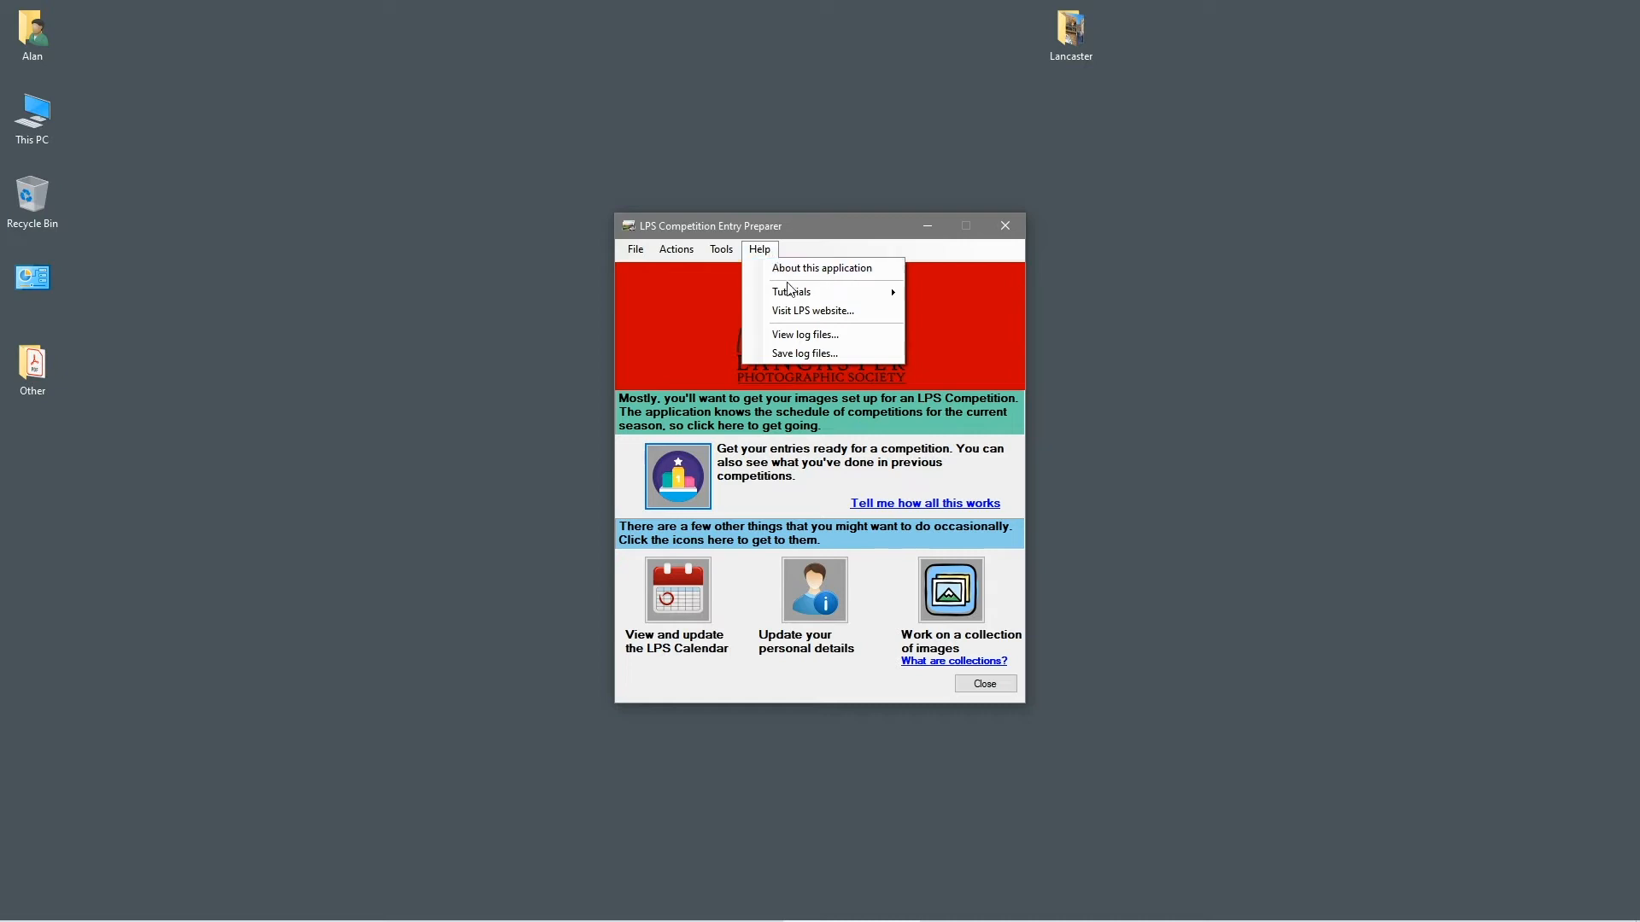
mouse_move(789, 292)
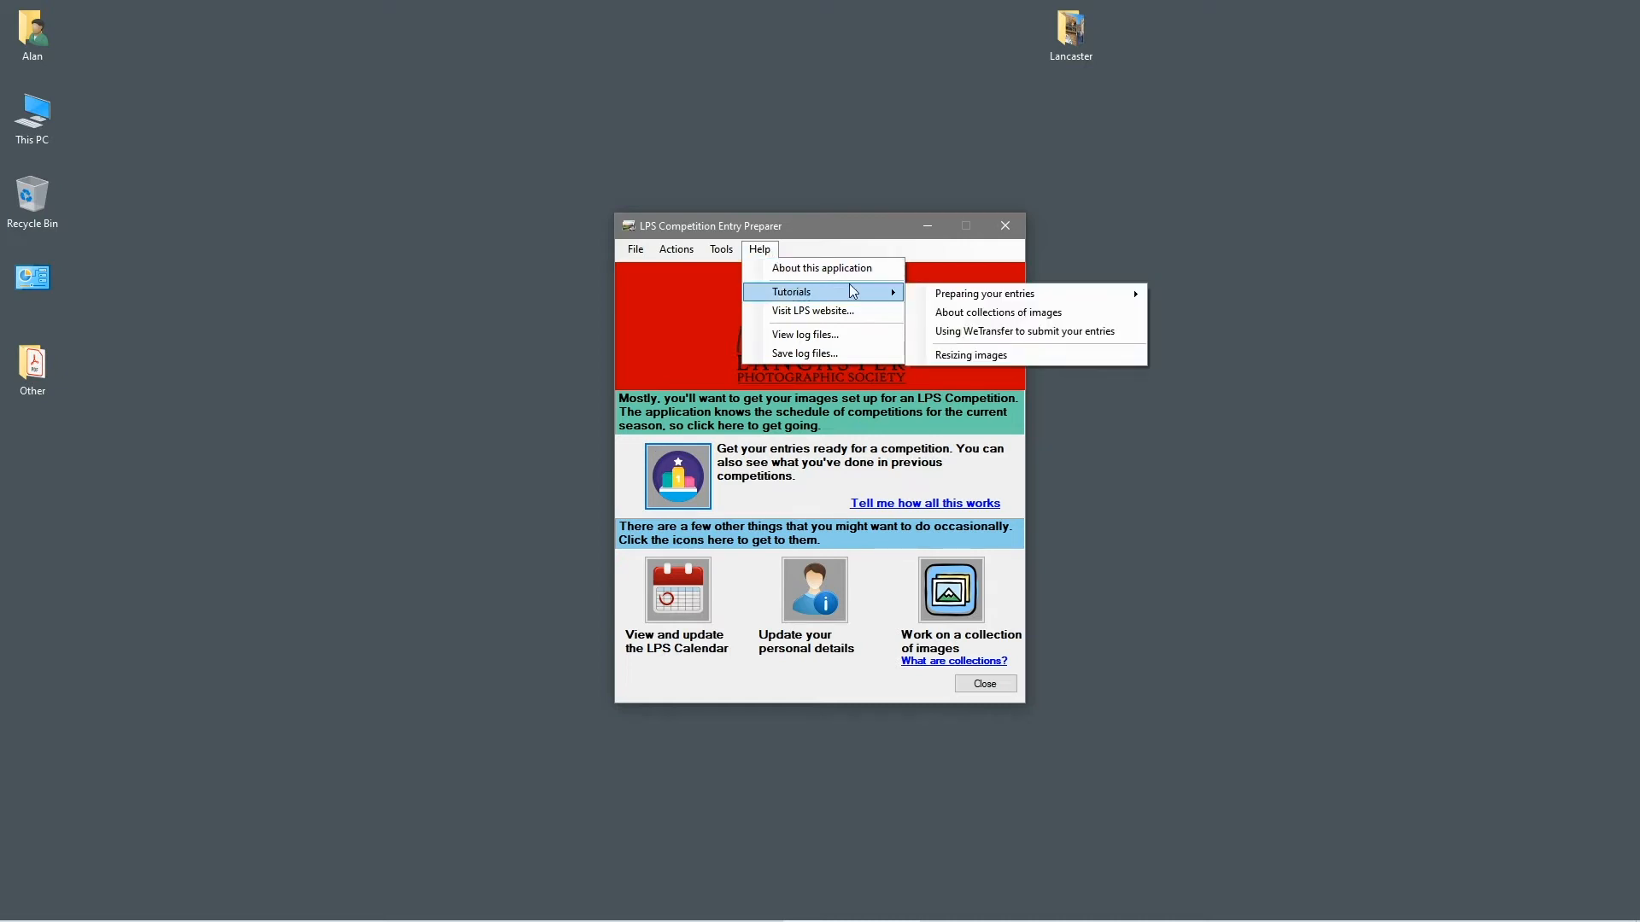
mouse_move(995, 298)
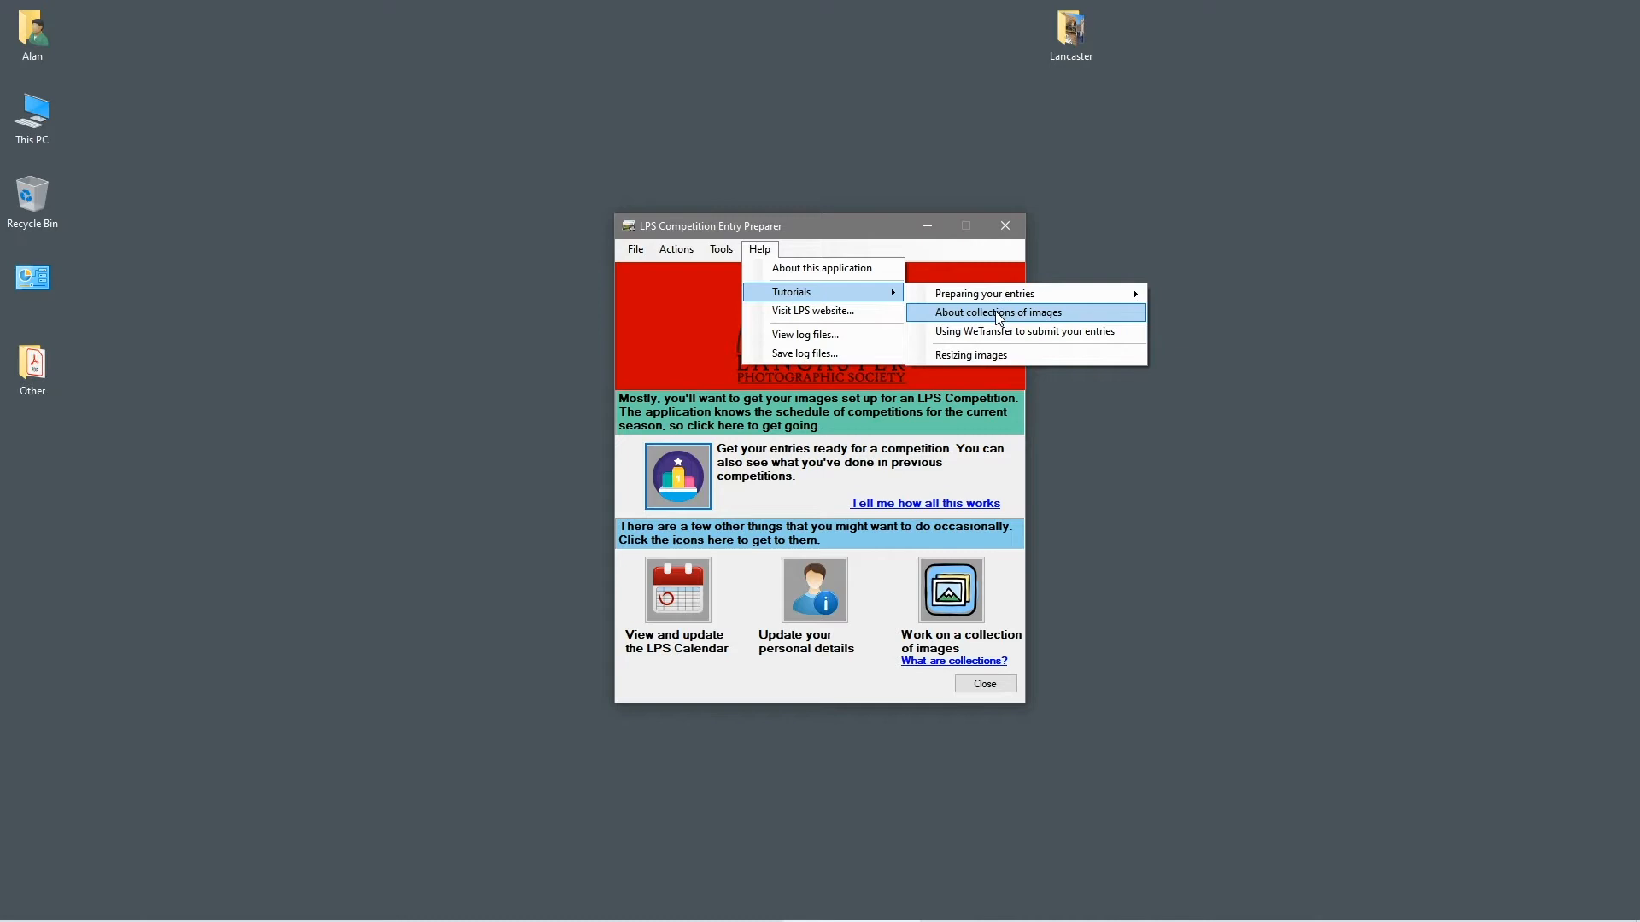
click(998, 312)
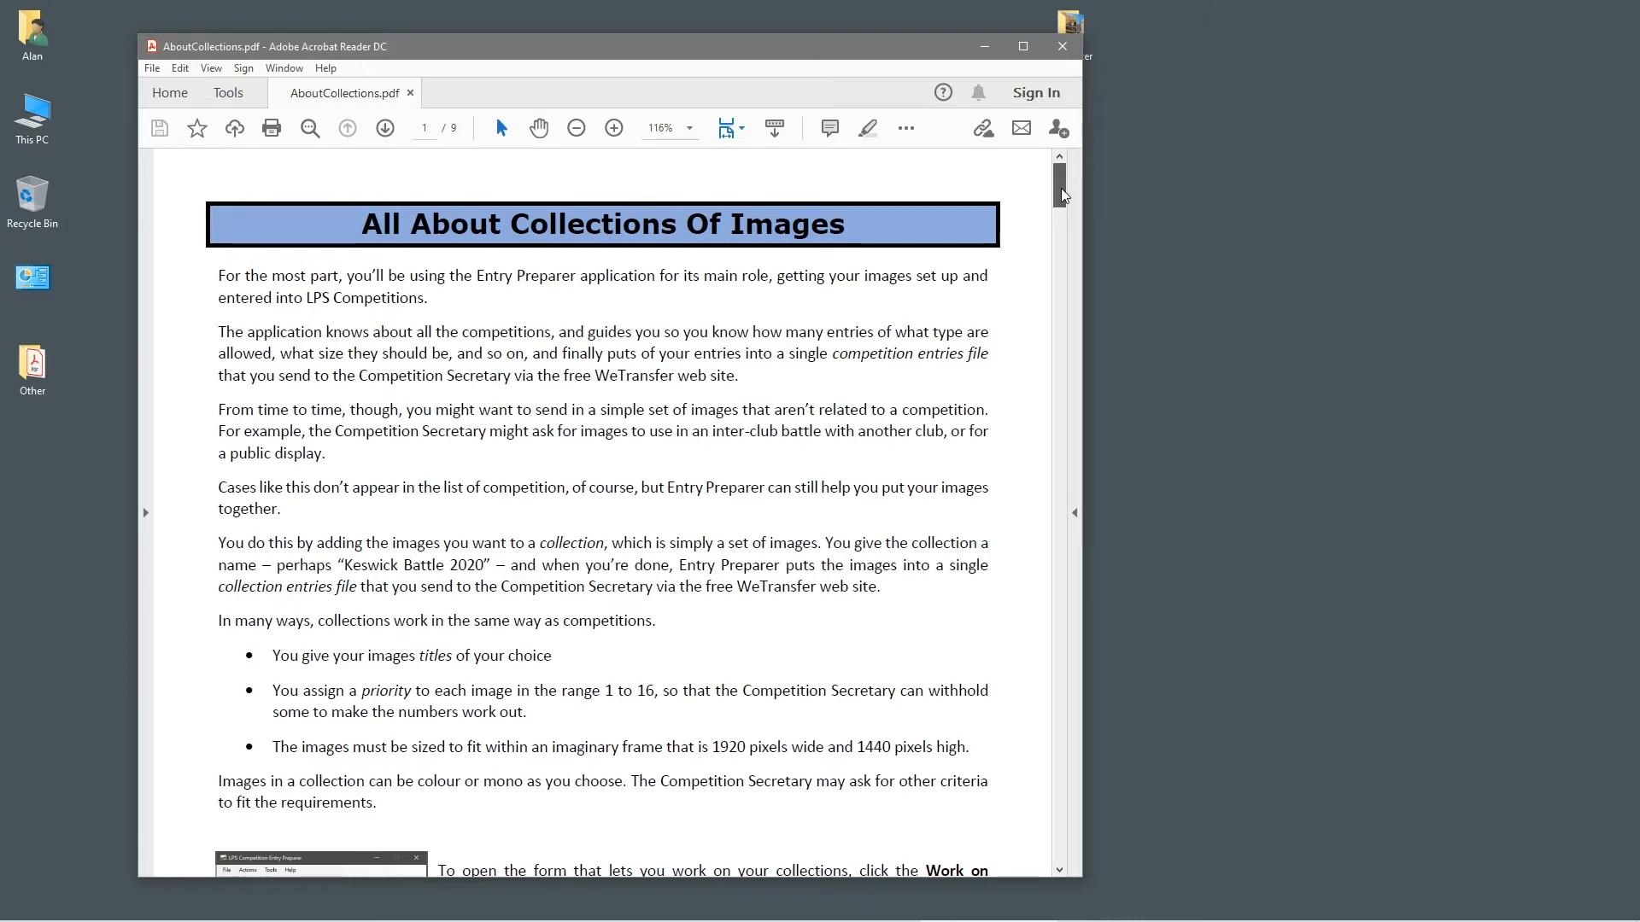
Scroll through AboutCollections.pdf, then close Acrobat Reader
drag(1063, 196, 1047, 308)
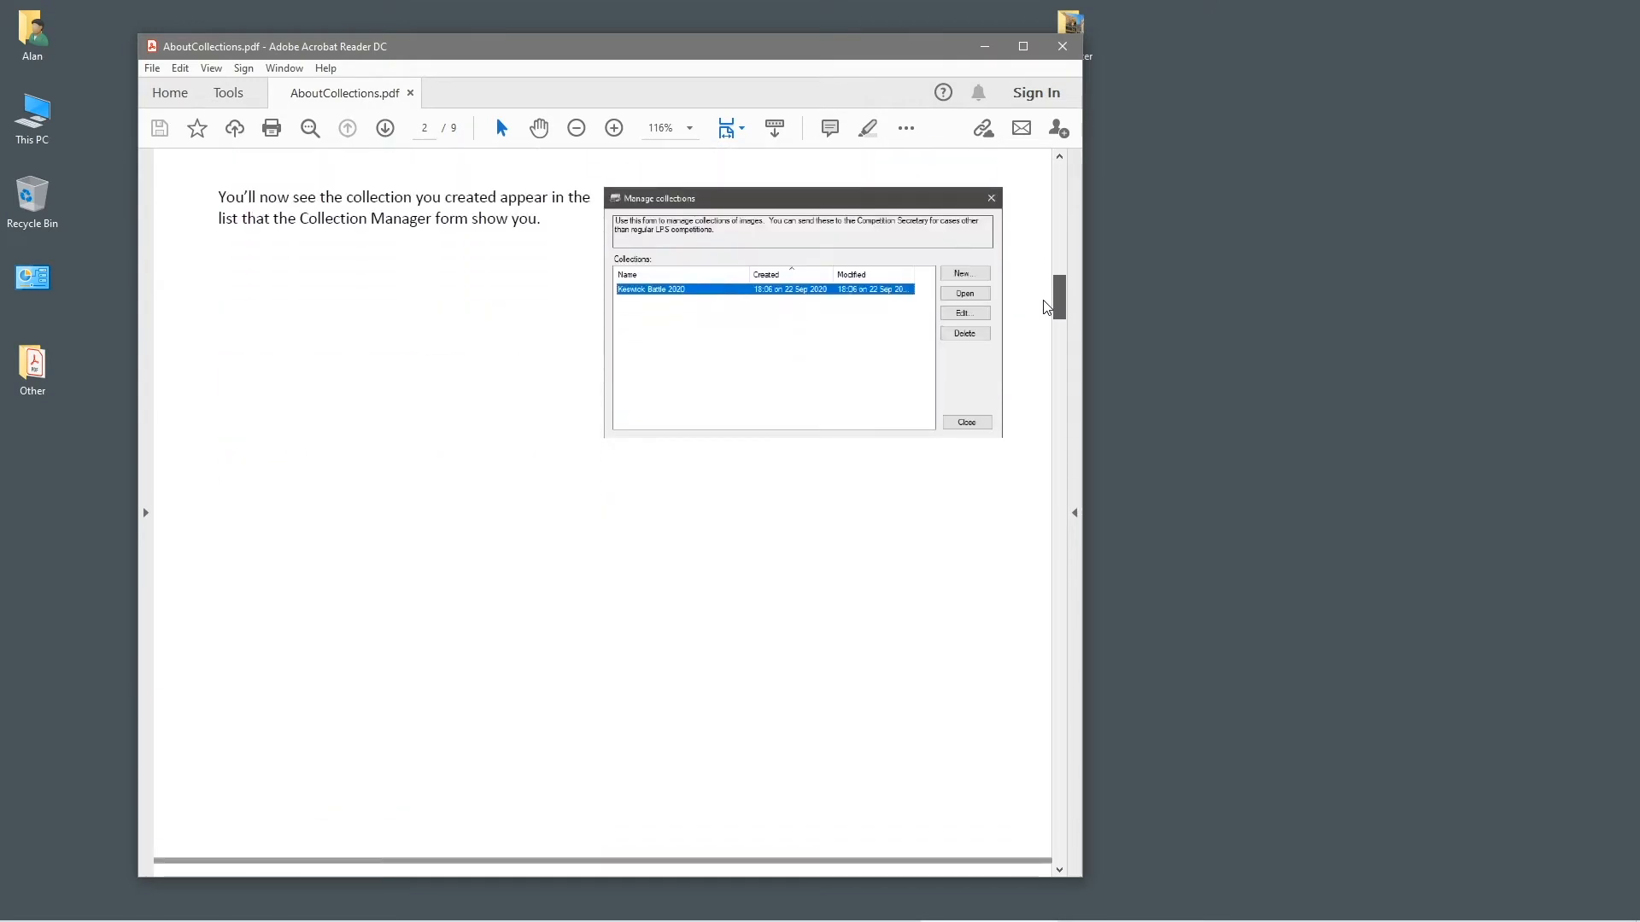
click(1063, 46)
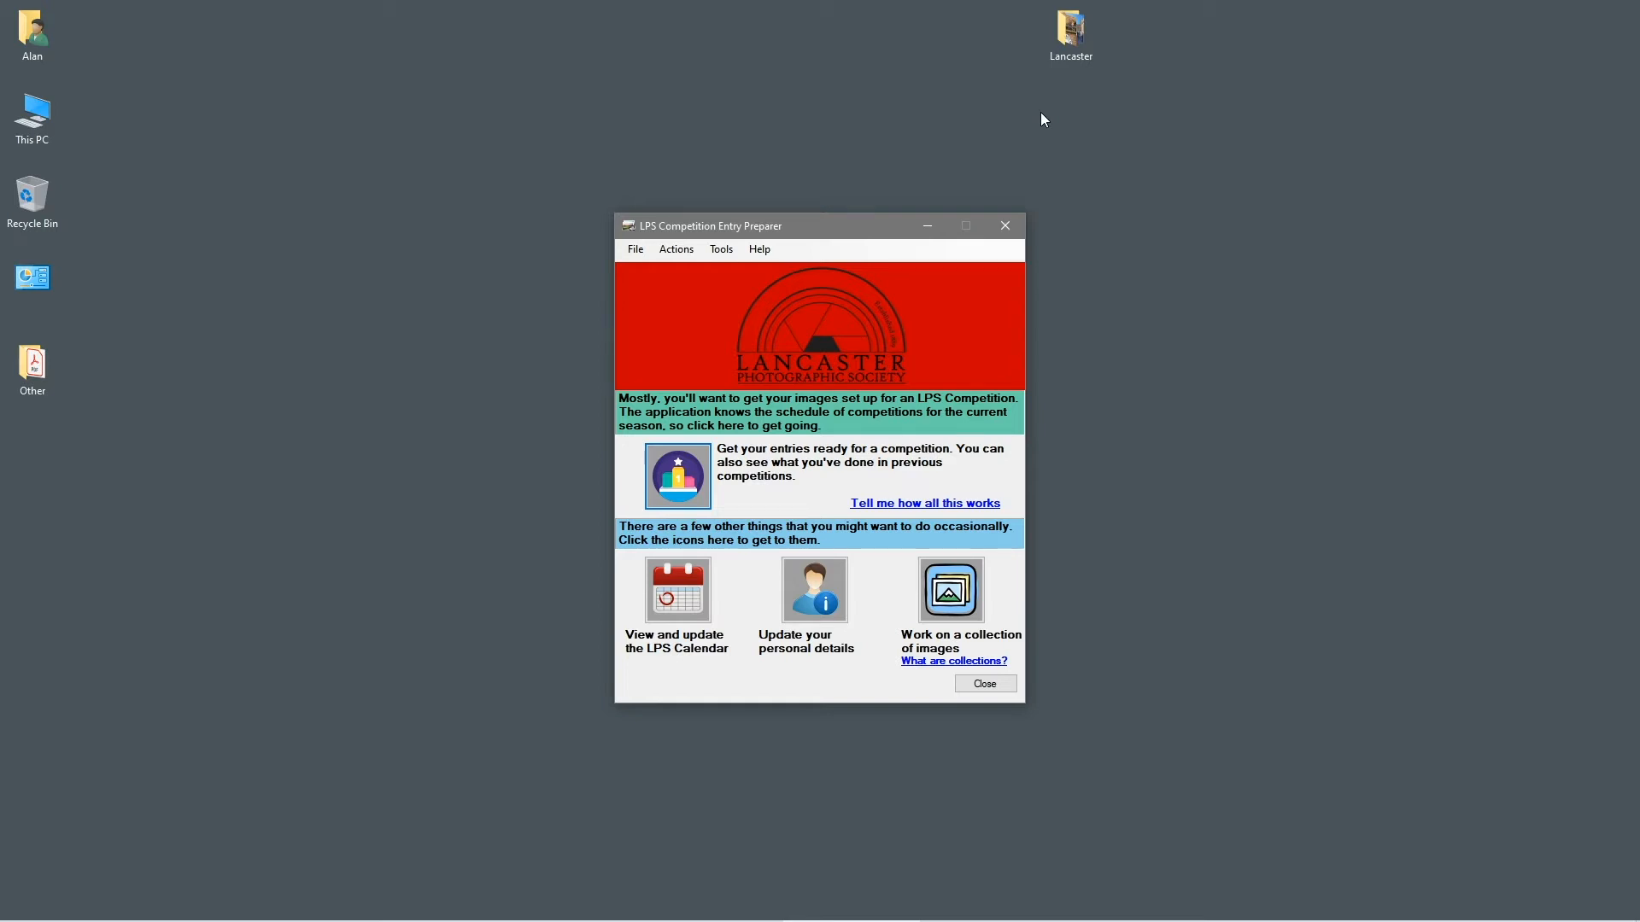
Open the desktop Lancaster folder in a small Explorer window beside the LPS window
drag(1081, 39, 1145, 125)
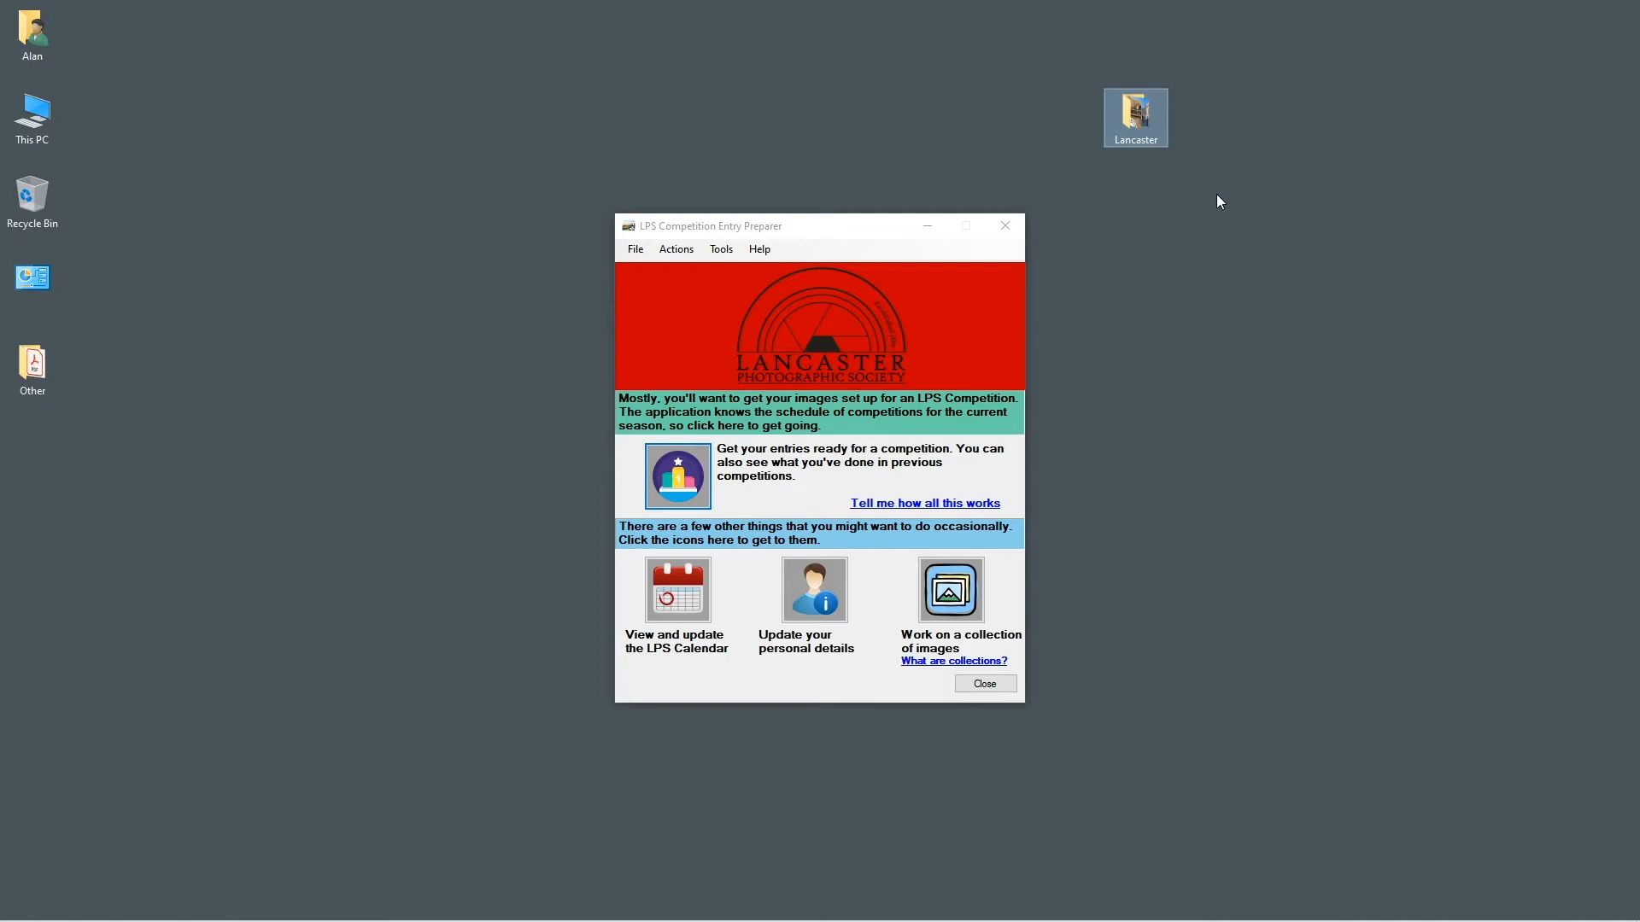
double_click(1136, 125)
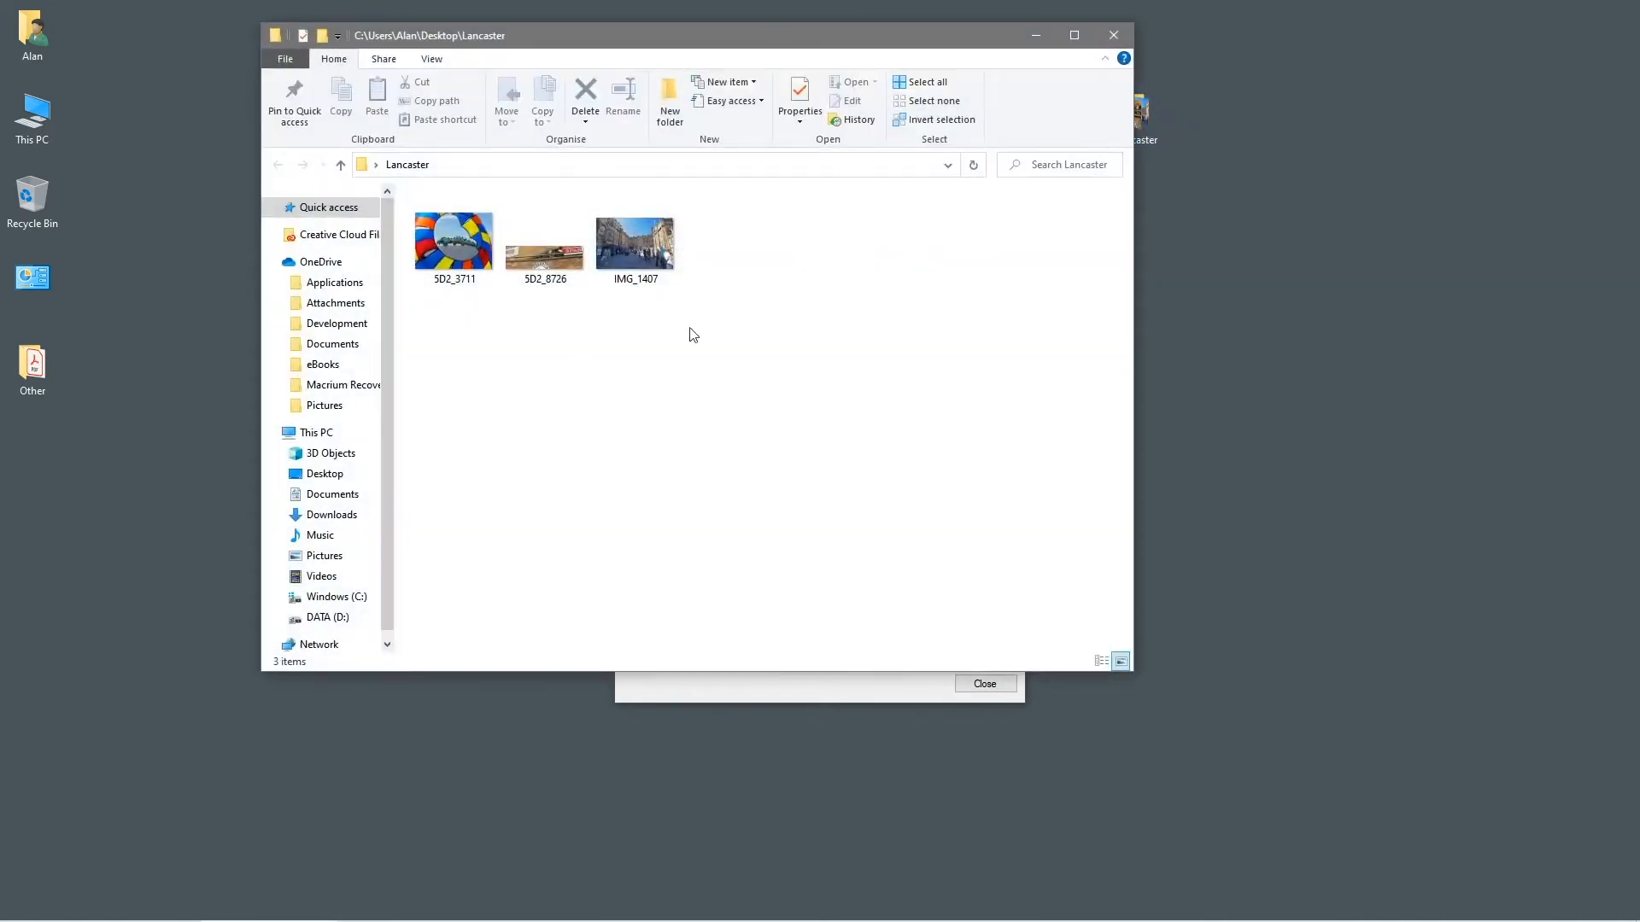
drag(528, 35, 376, 66)
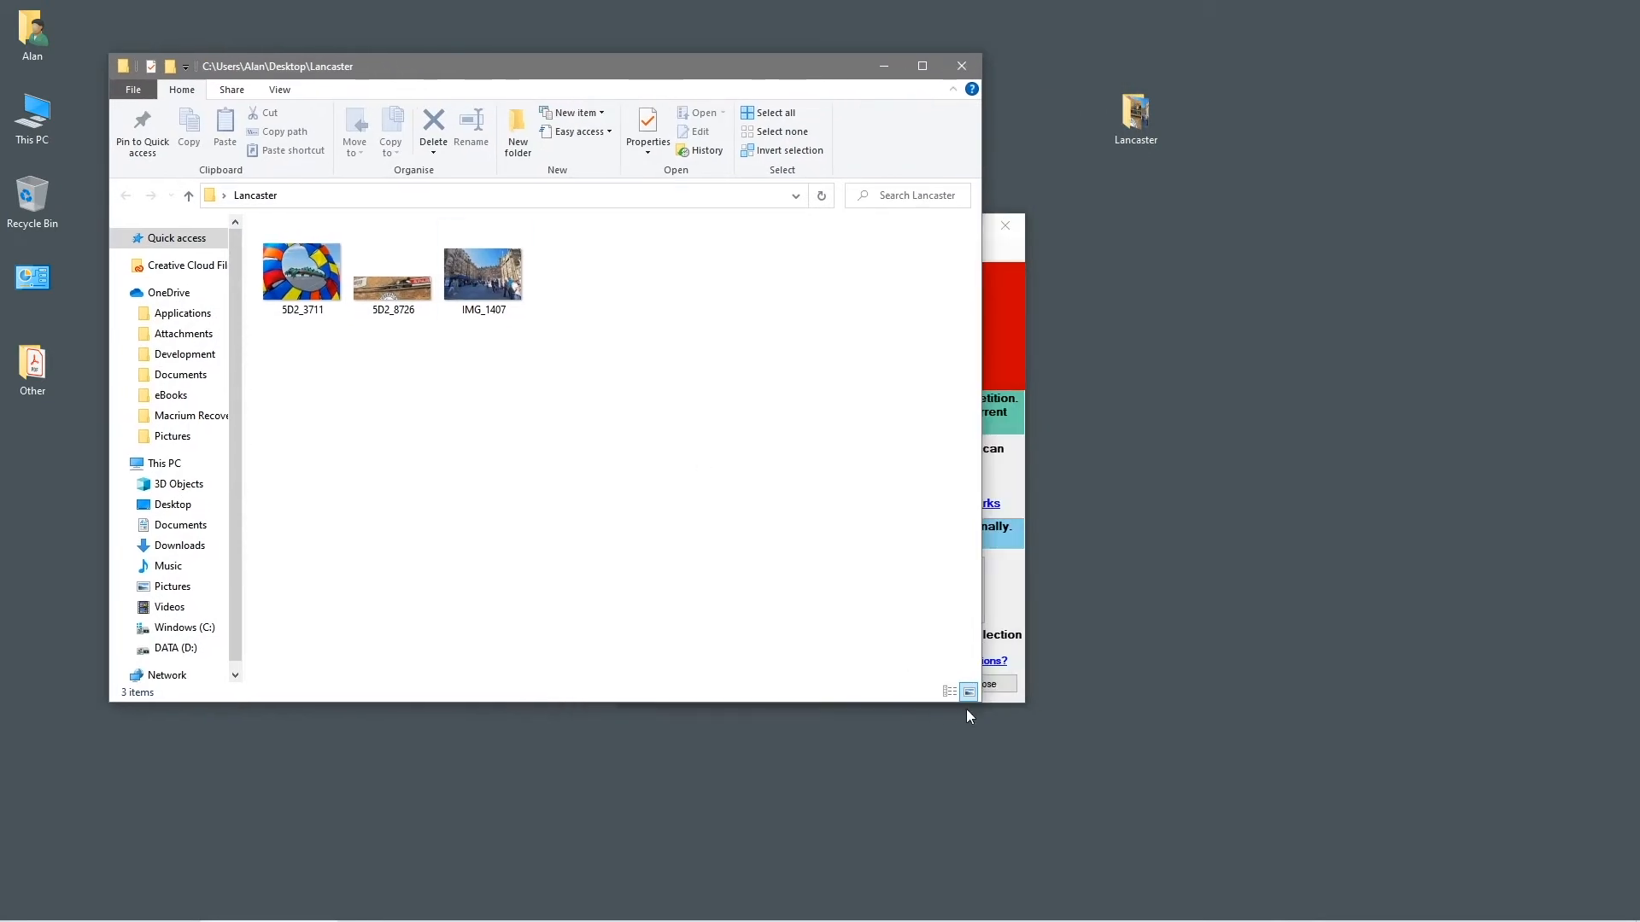
drag(973, 705, 642, 450)
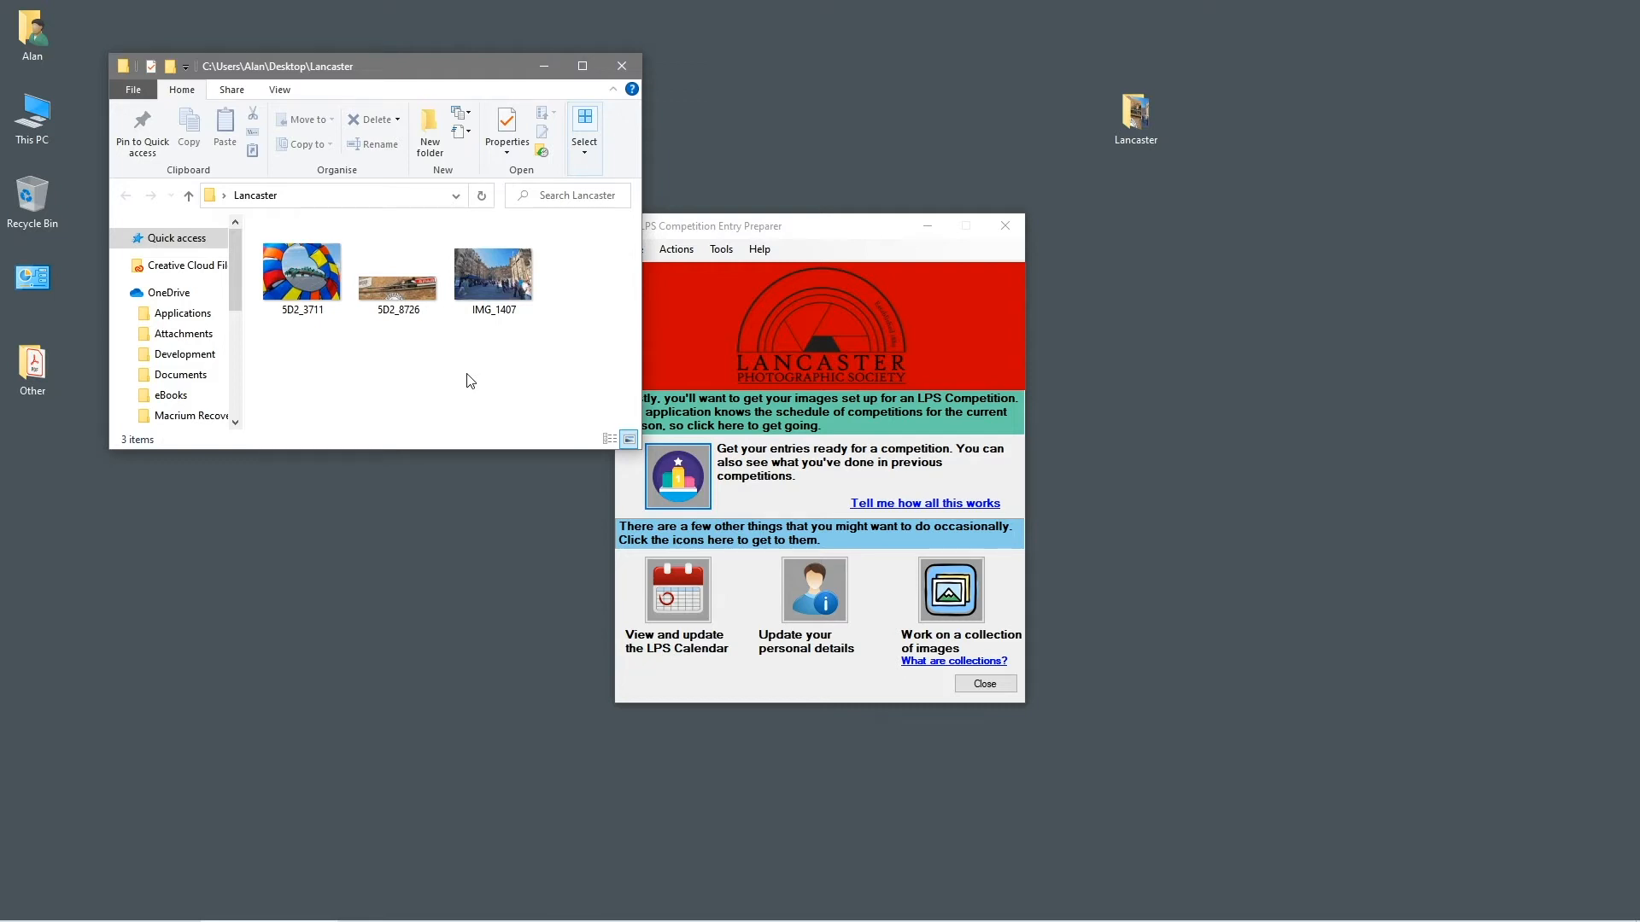
drag(761, 220, 822, 254)
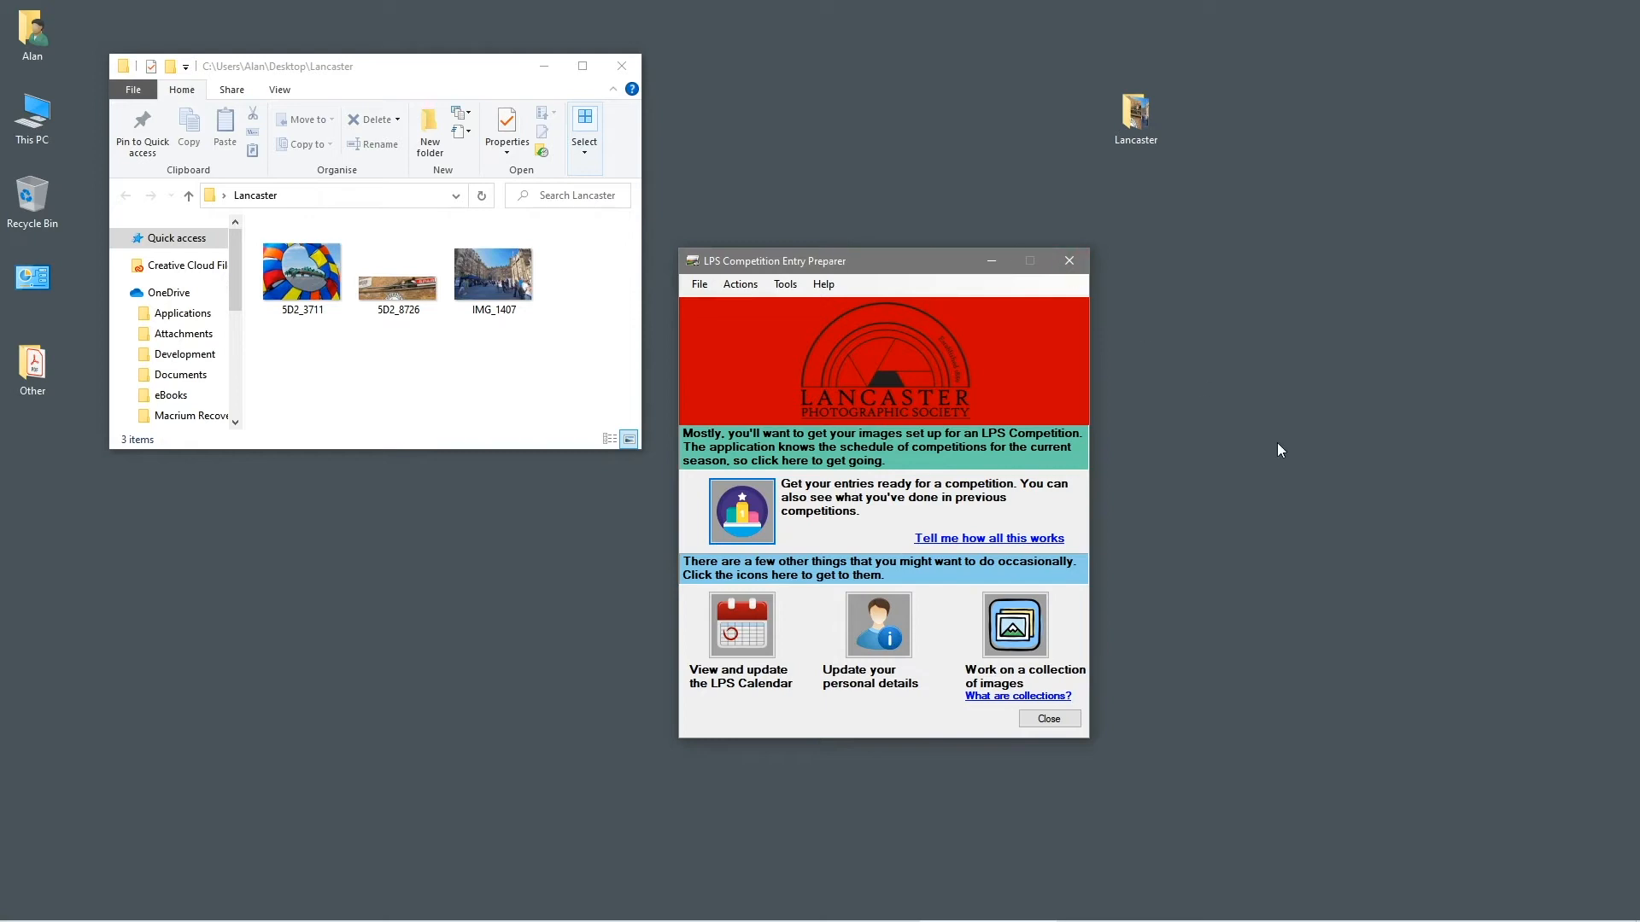
Create a new empty collection named 'Lancaster Exhibition'
click(1025, 641)
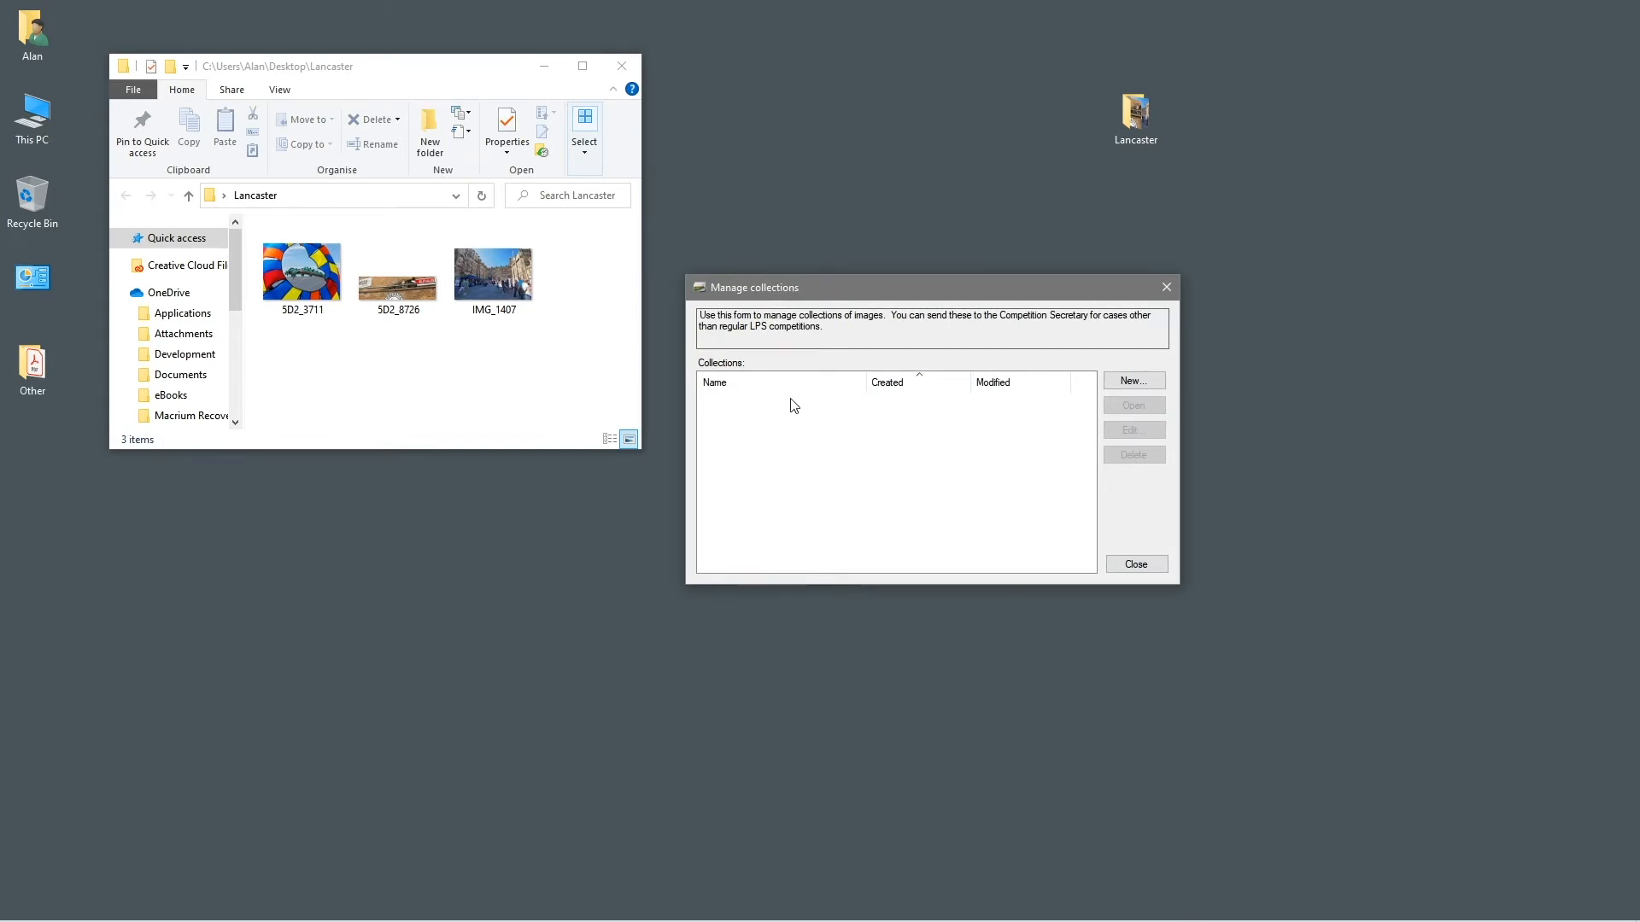
click(1119, 383)
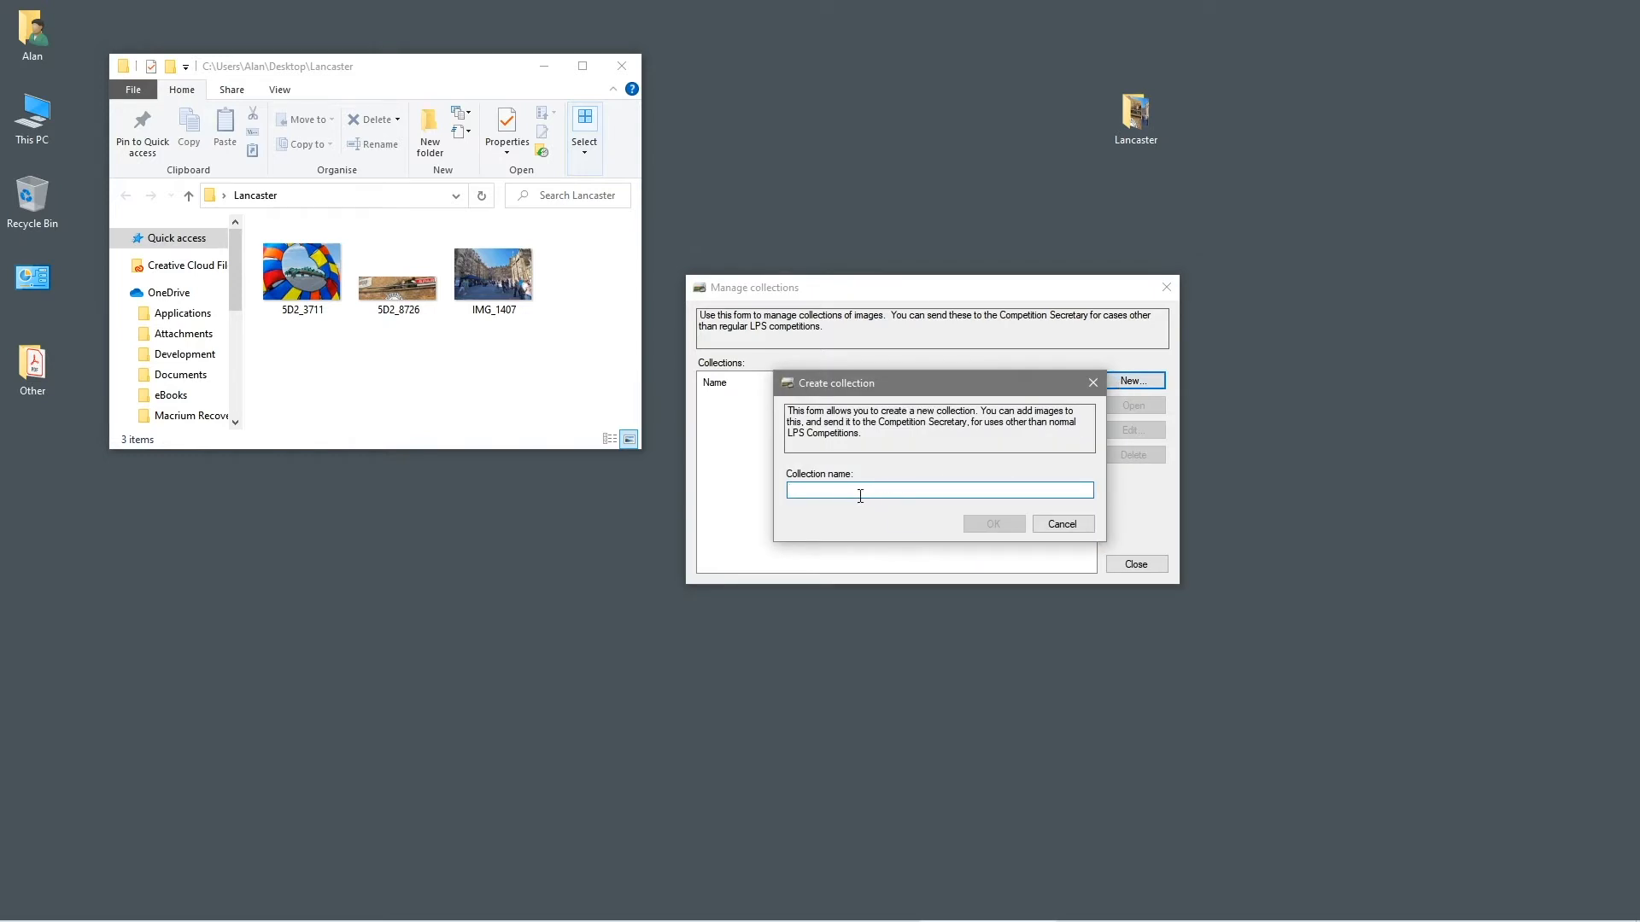
text(Lancaster Exhibition)
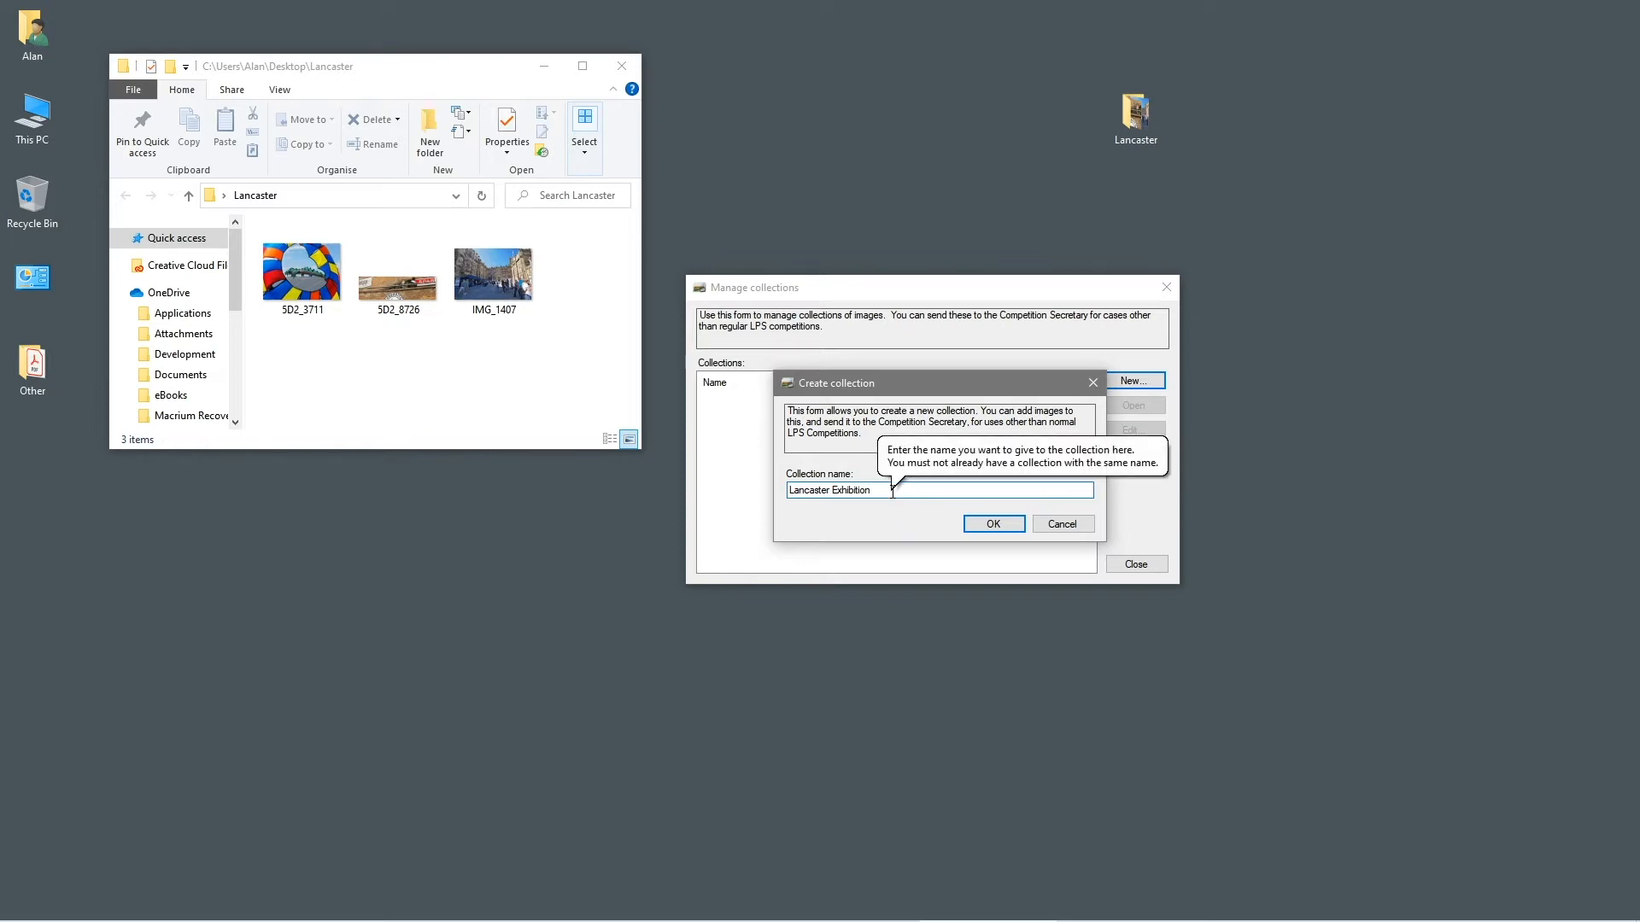
click(1005, 524)
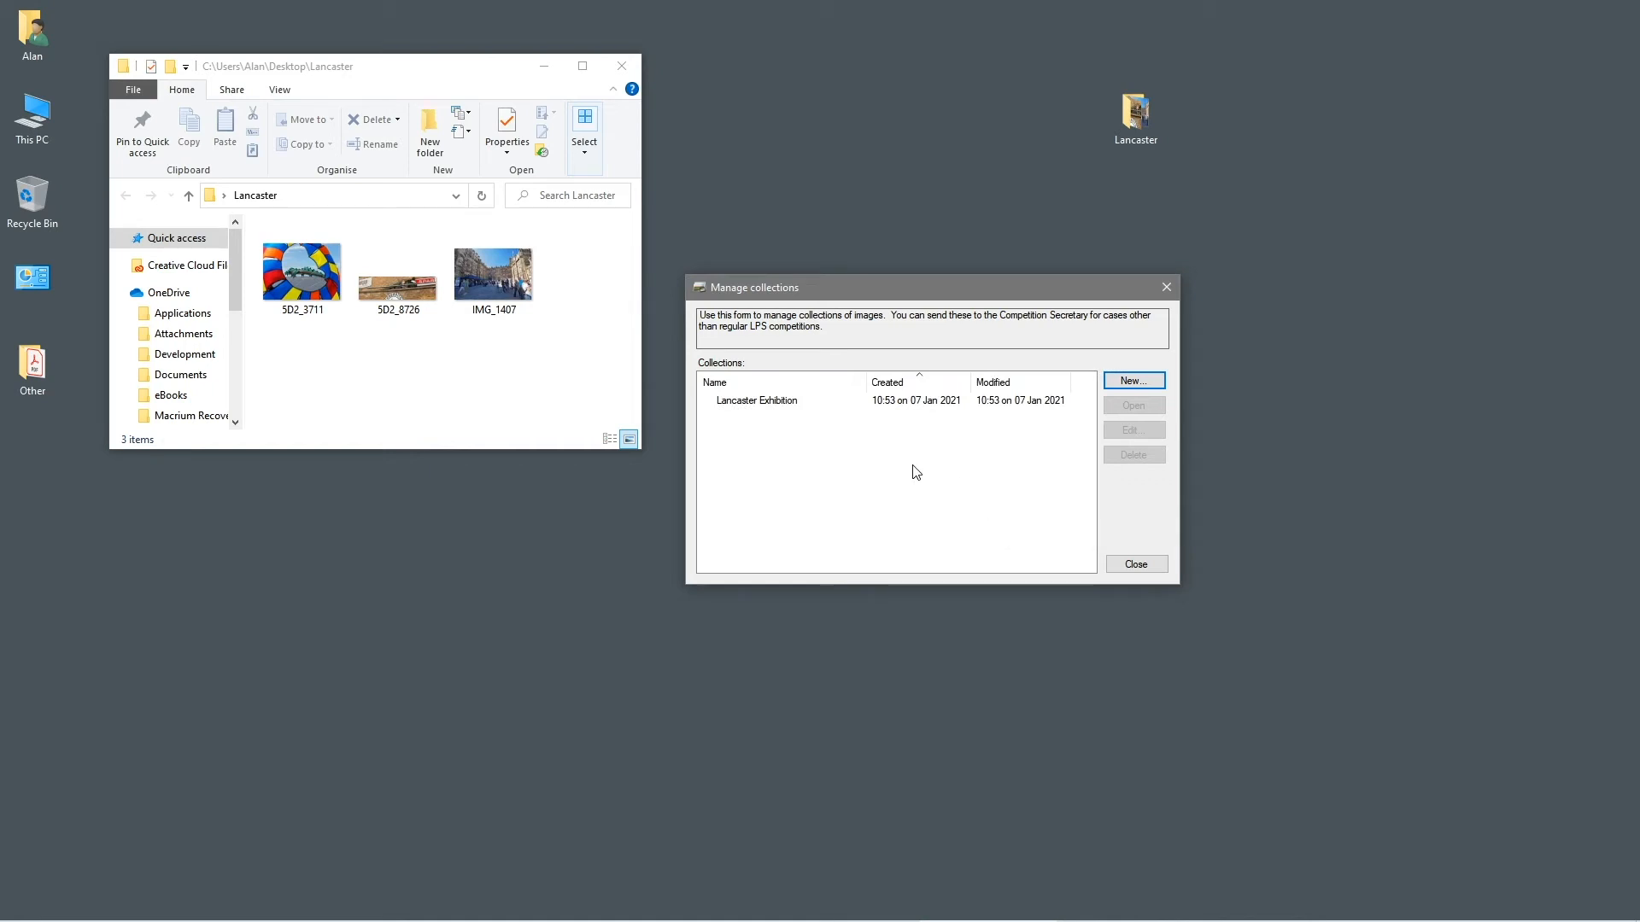
Open the Lancaster Exhibition collection and its Add/Remove entries form
click(780, 407)
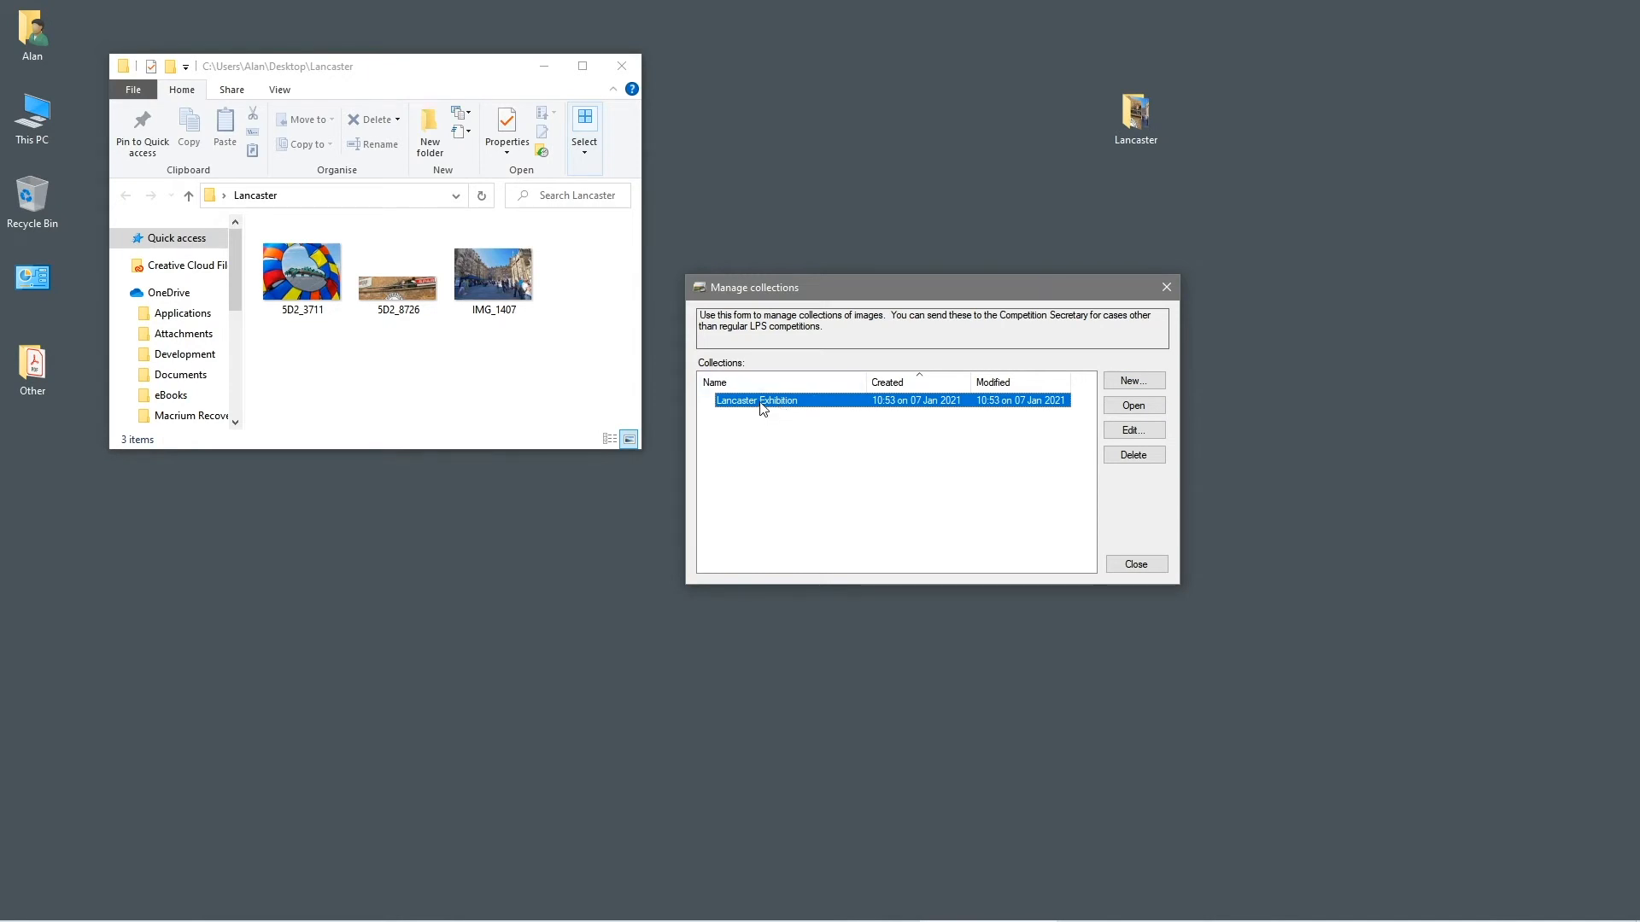
click(1127, 405)
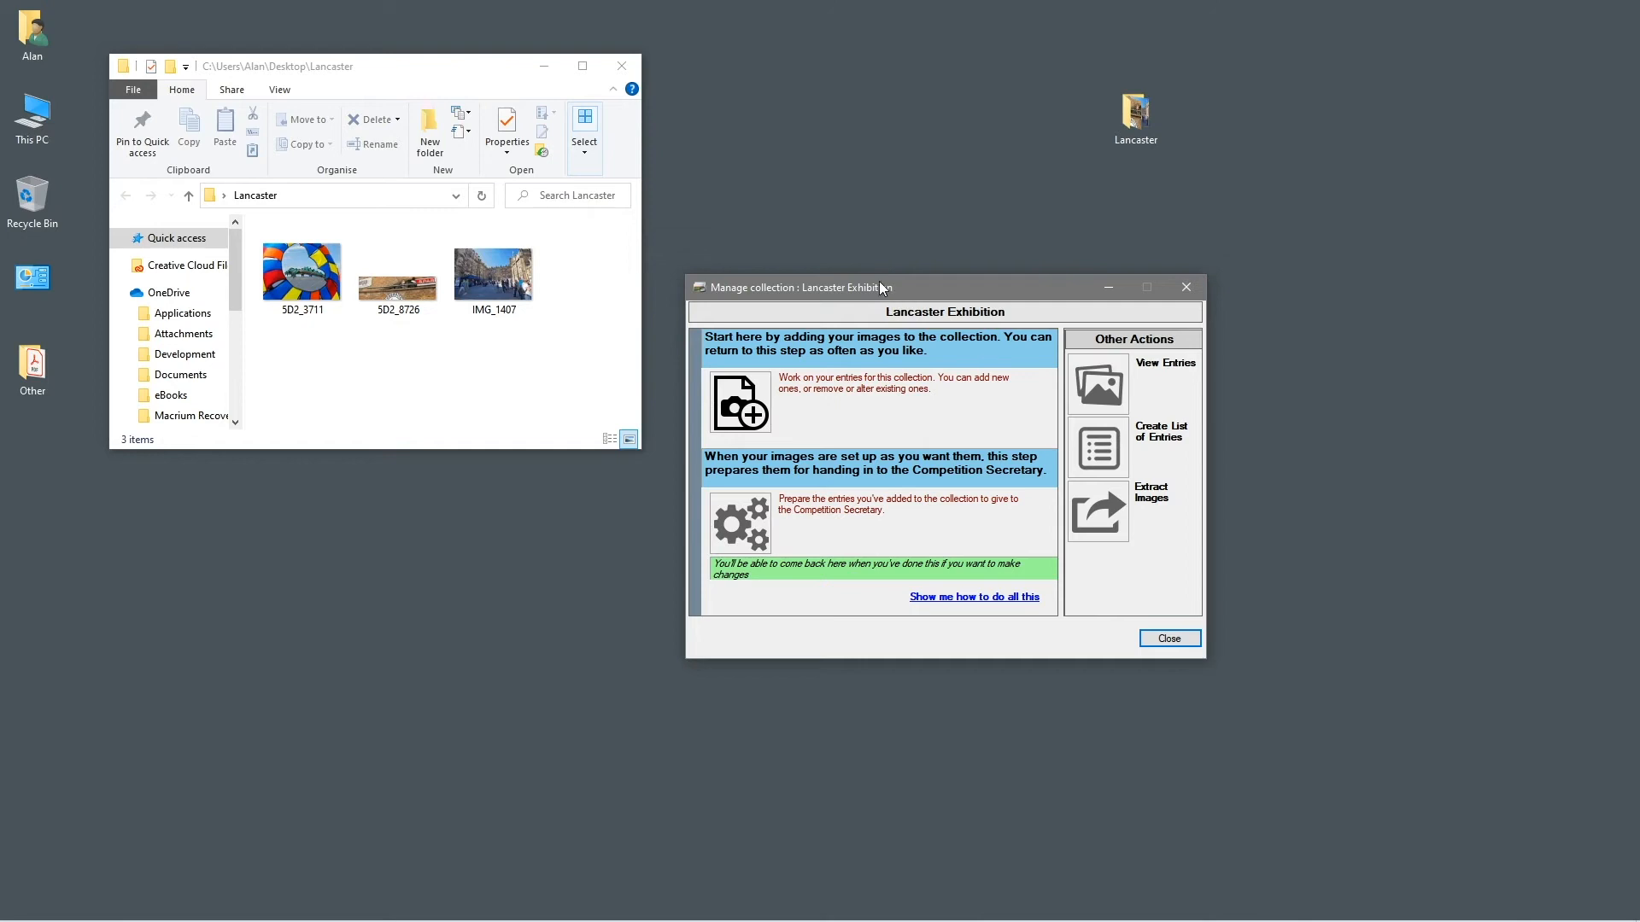
drag(891, 295, 849, 293)
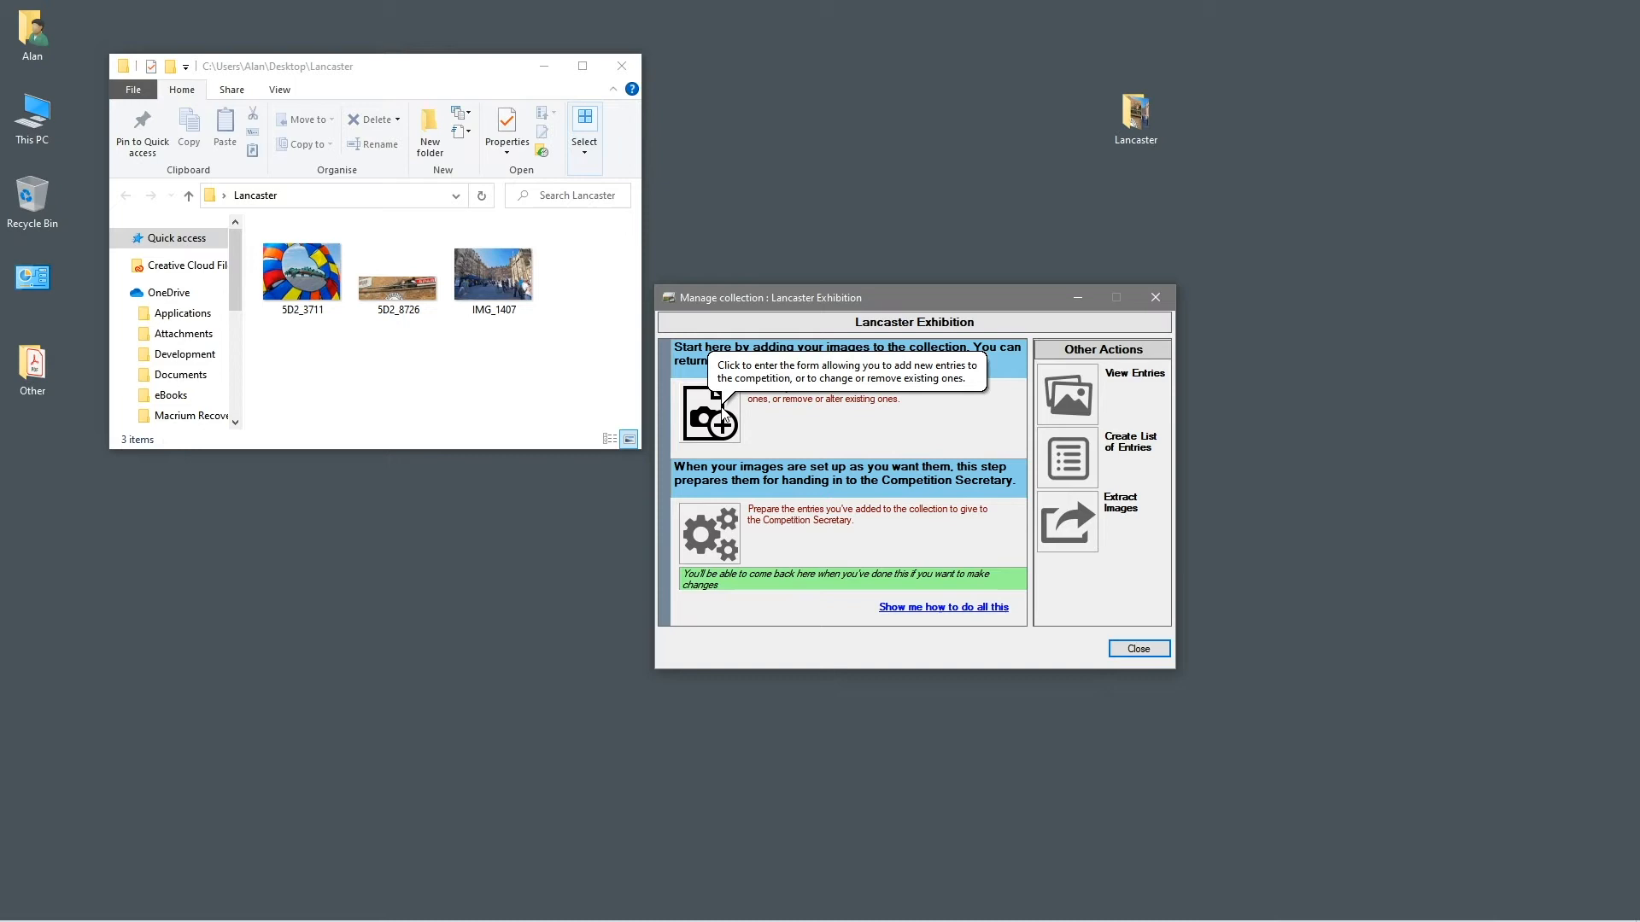
click(725, 416)
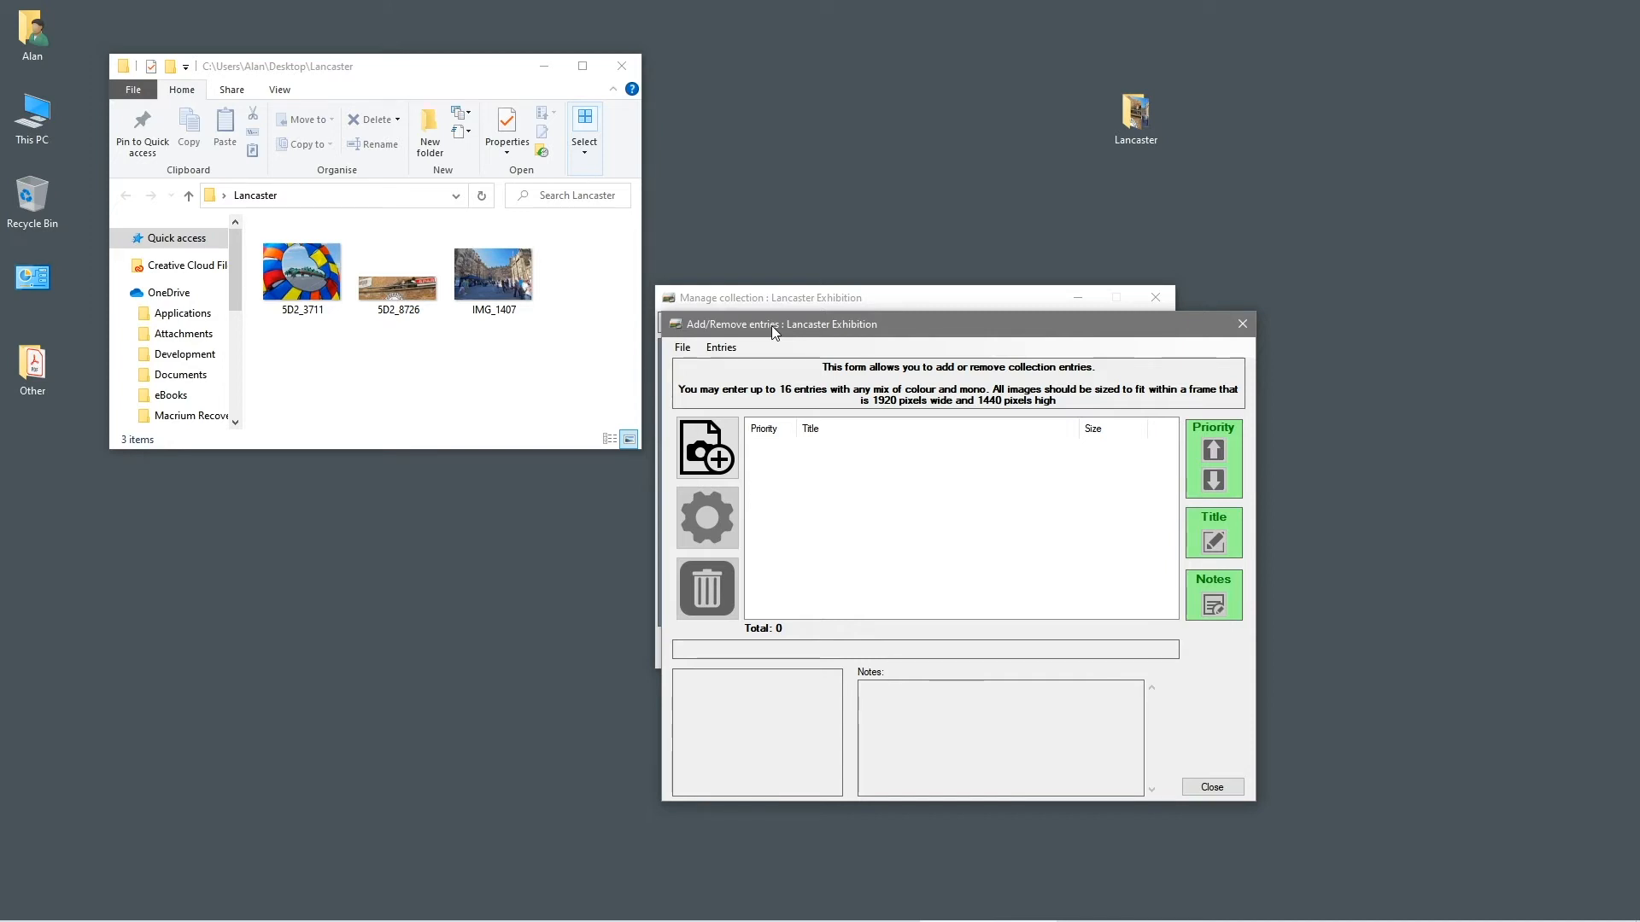
Load 5D2_3711.jpg from the Lancaster folder as a new collection entry
click(706, 445)
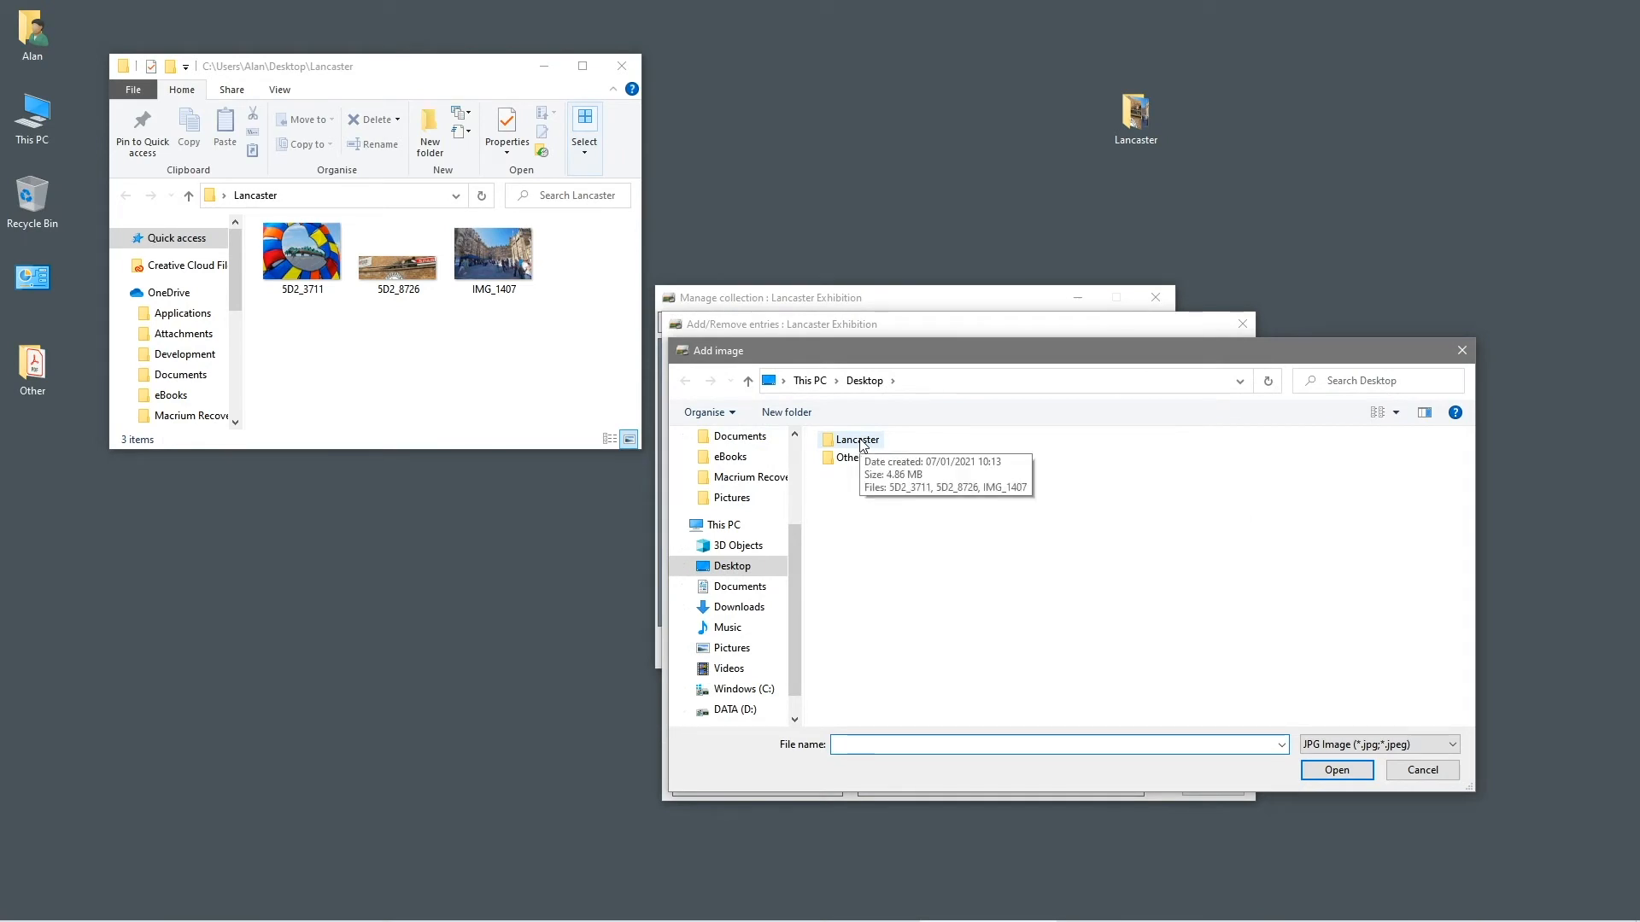
double_click(857, 441)
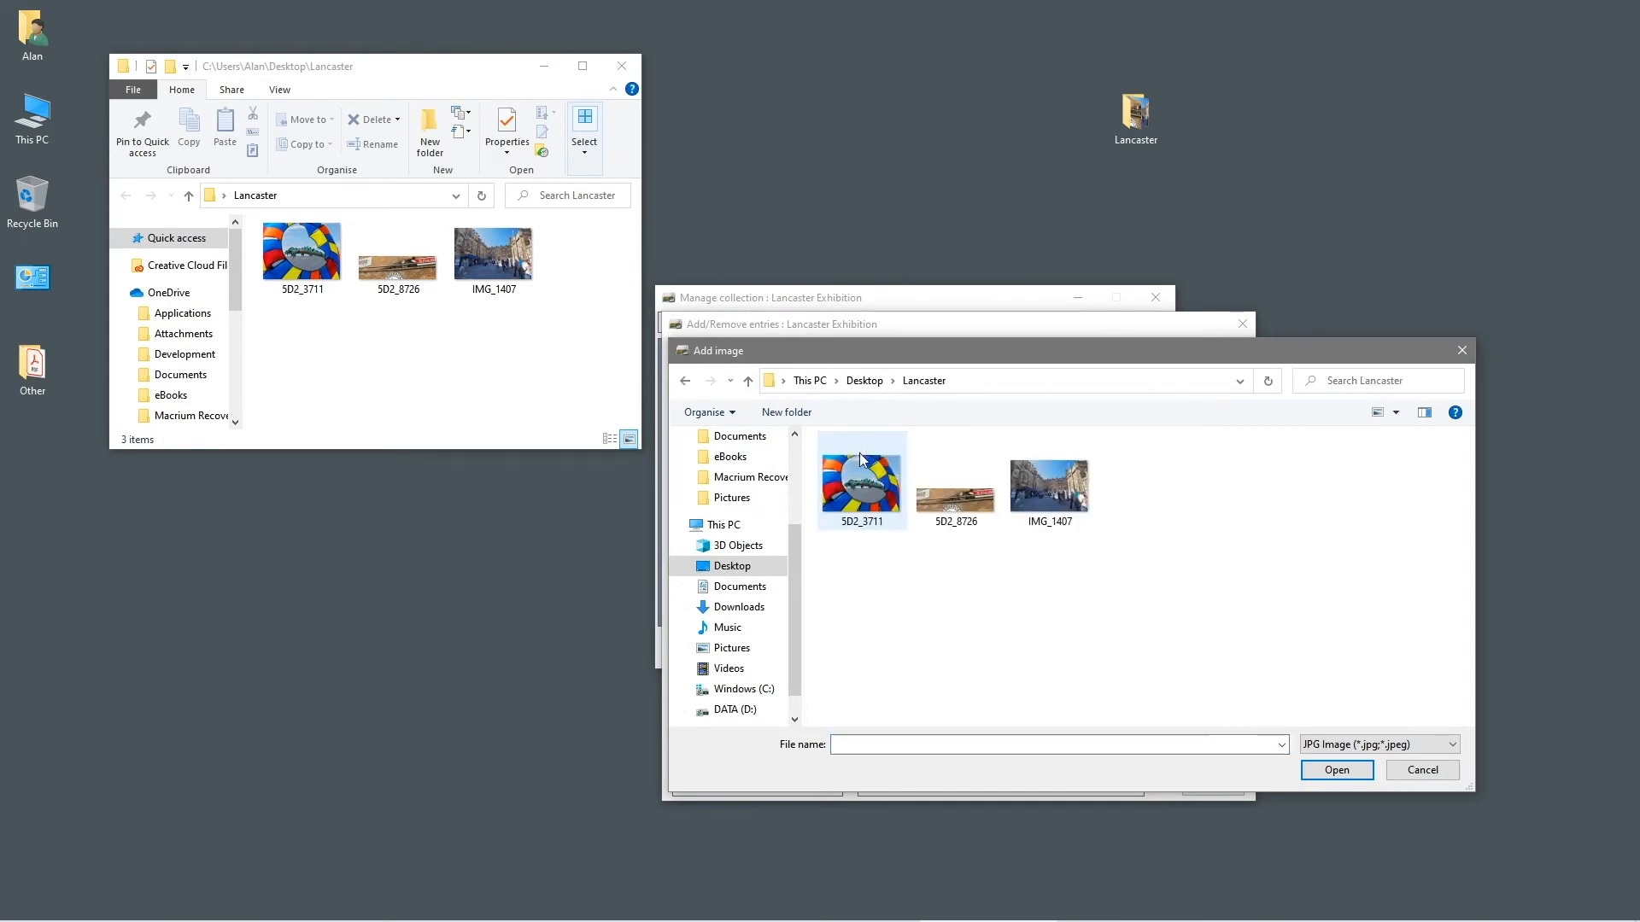
click(855, 472)
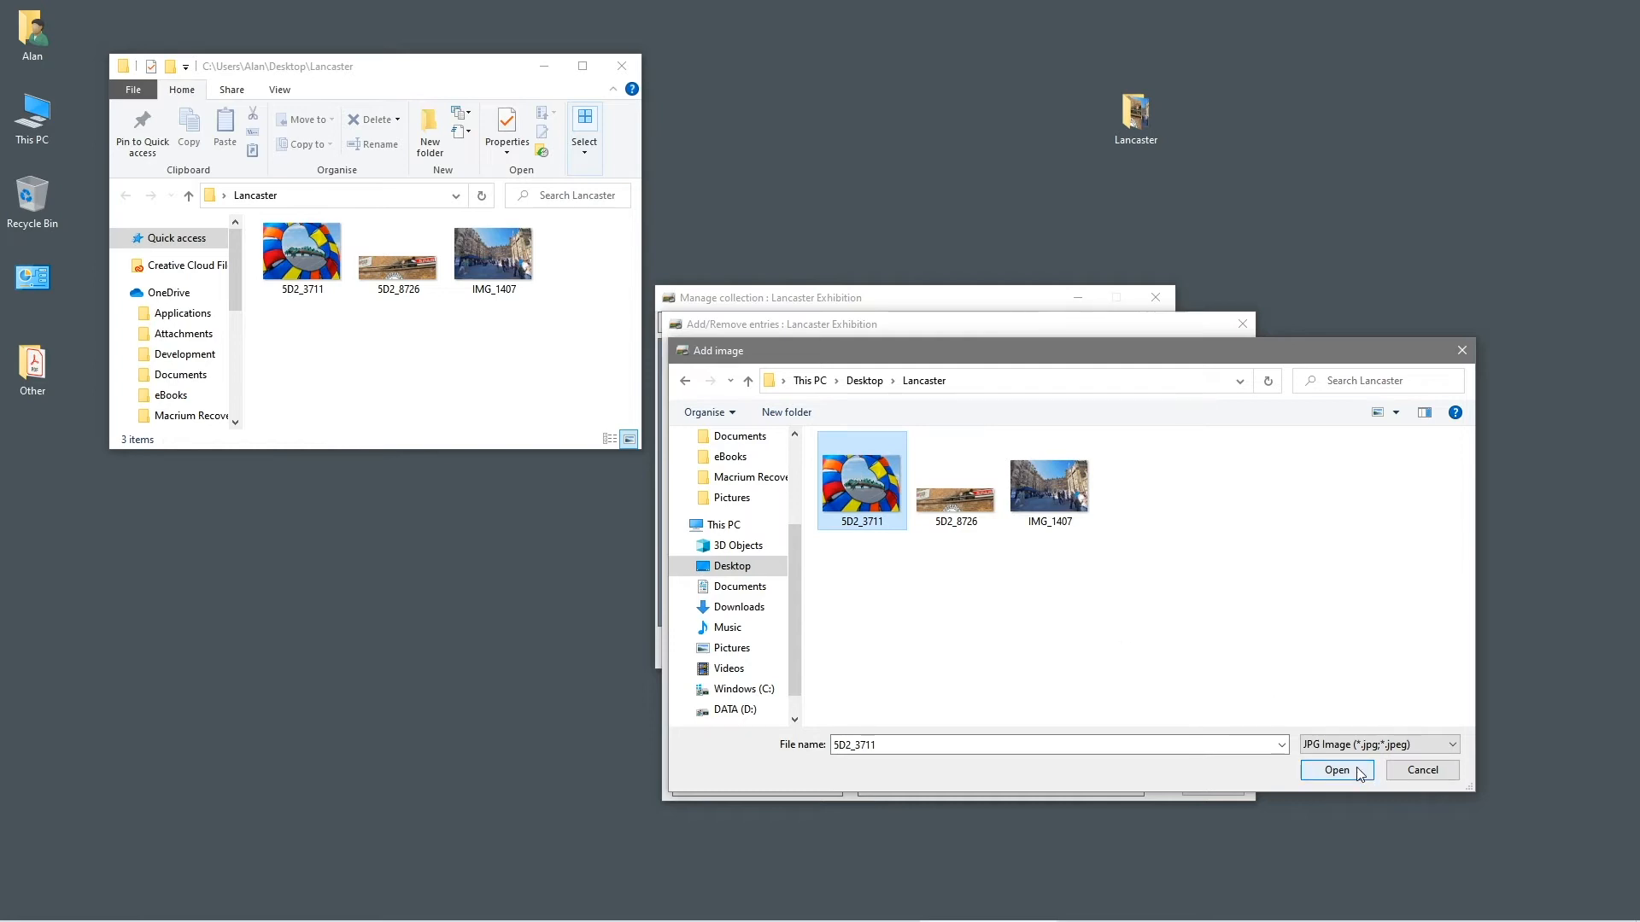
mouse_move(879, 529)
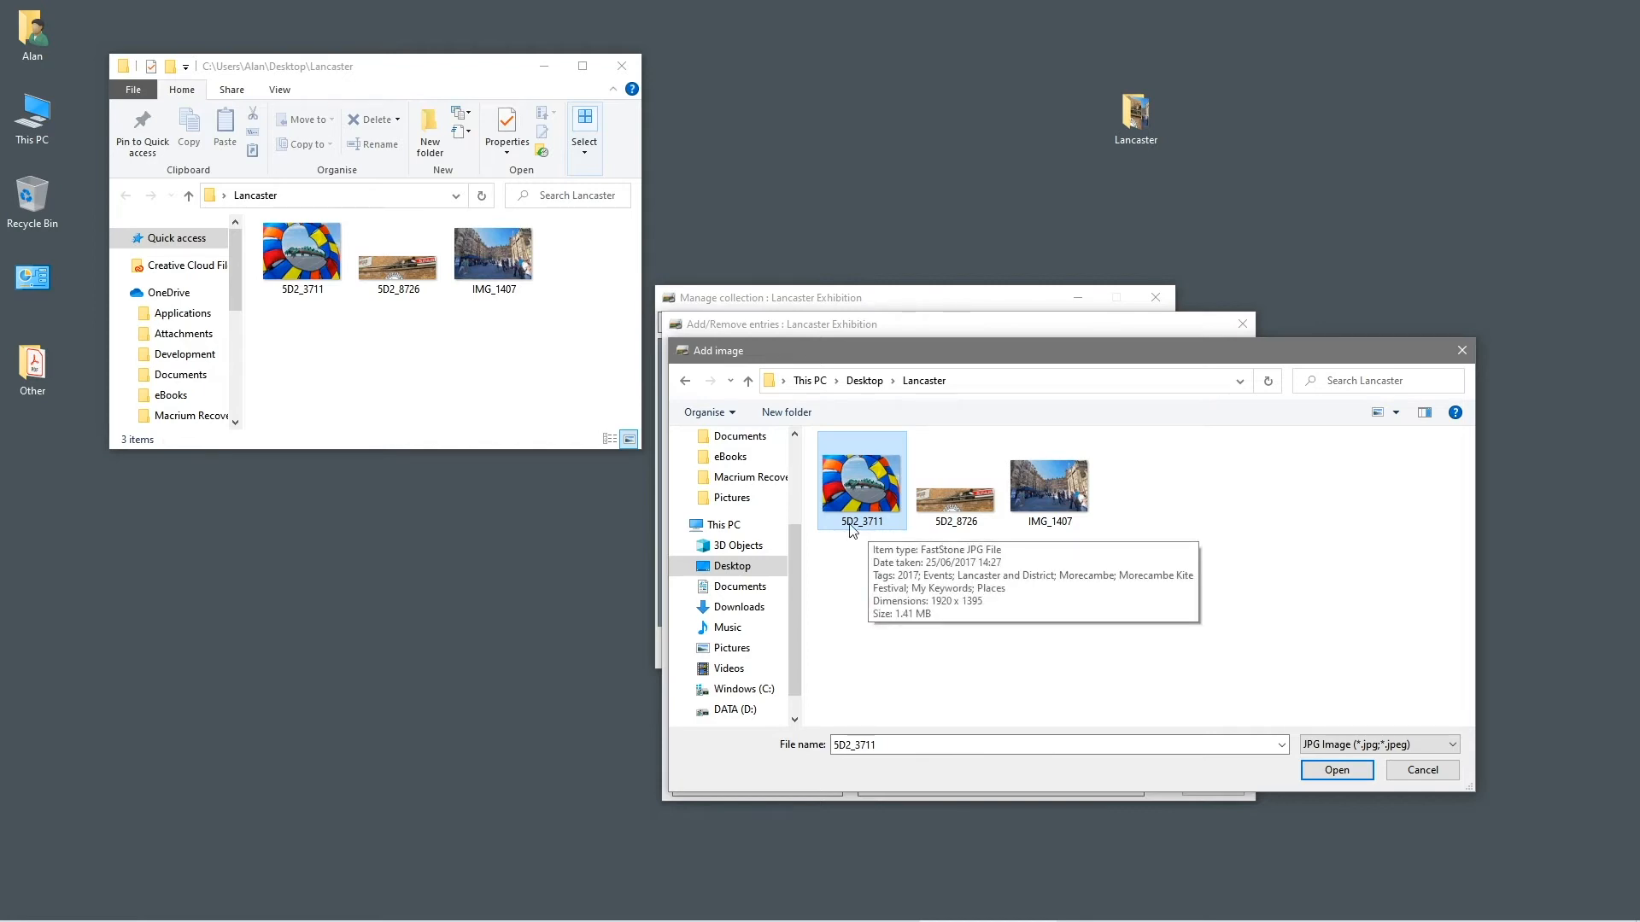
click(1338, 772)
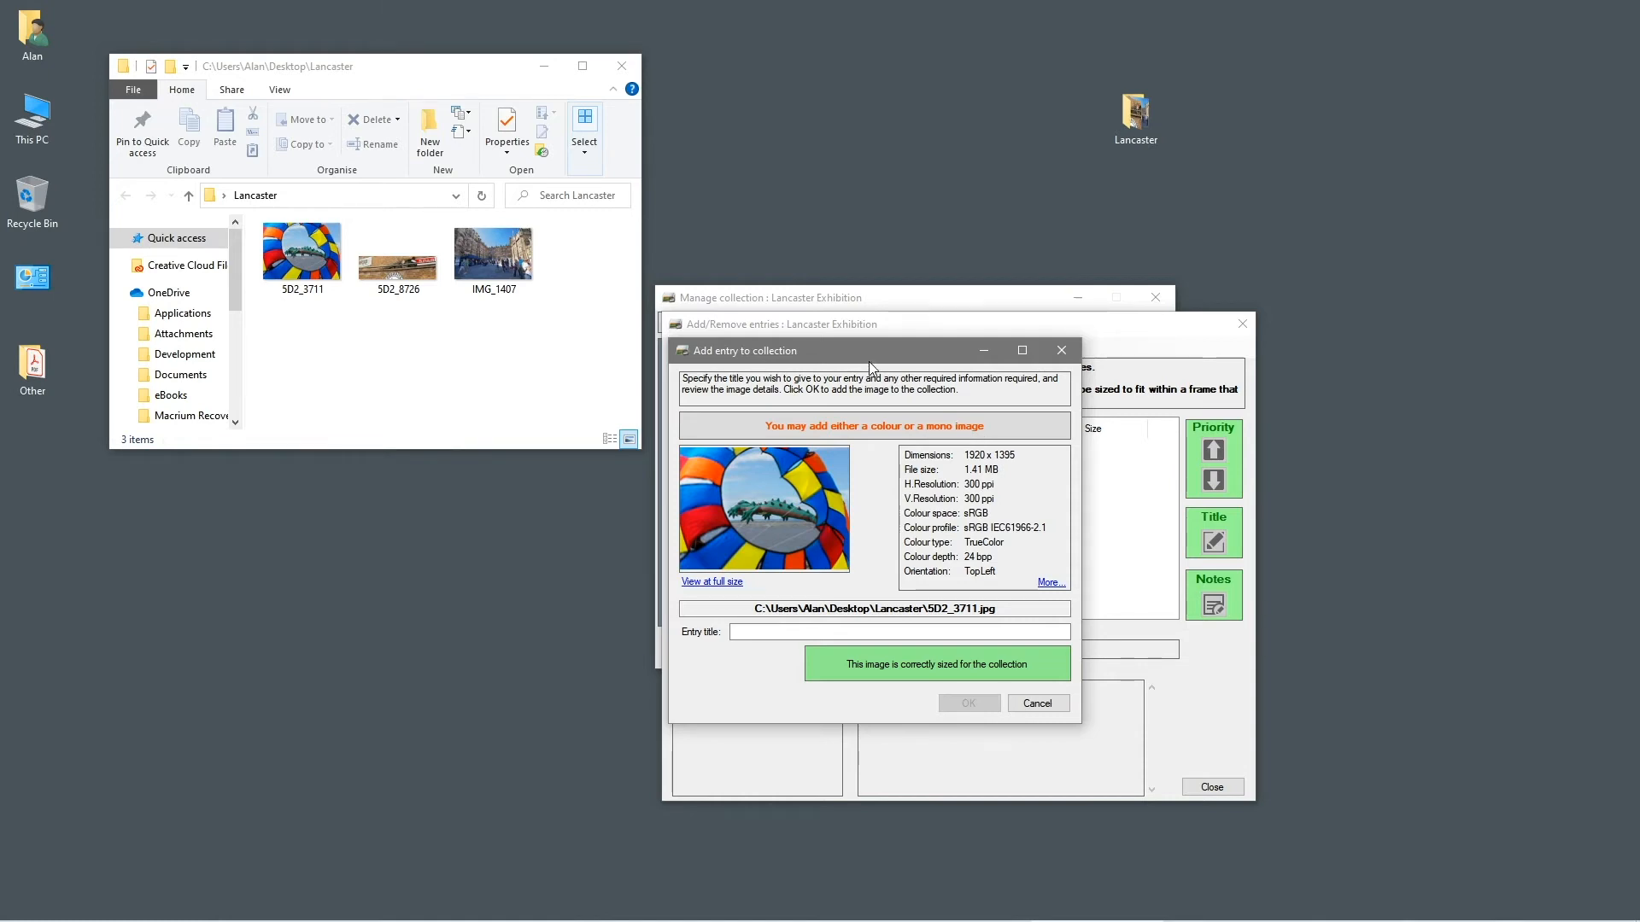
Title the 5D2_3711 entry 'Dragon Kite' and add it to the collection
click(763, 637)
text(D)
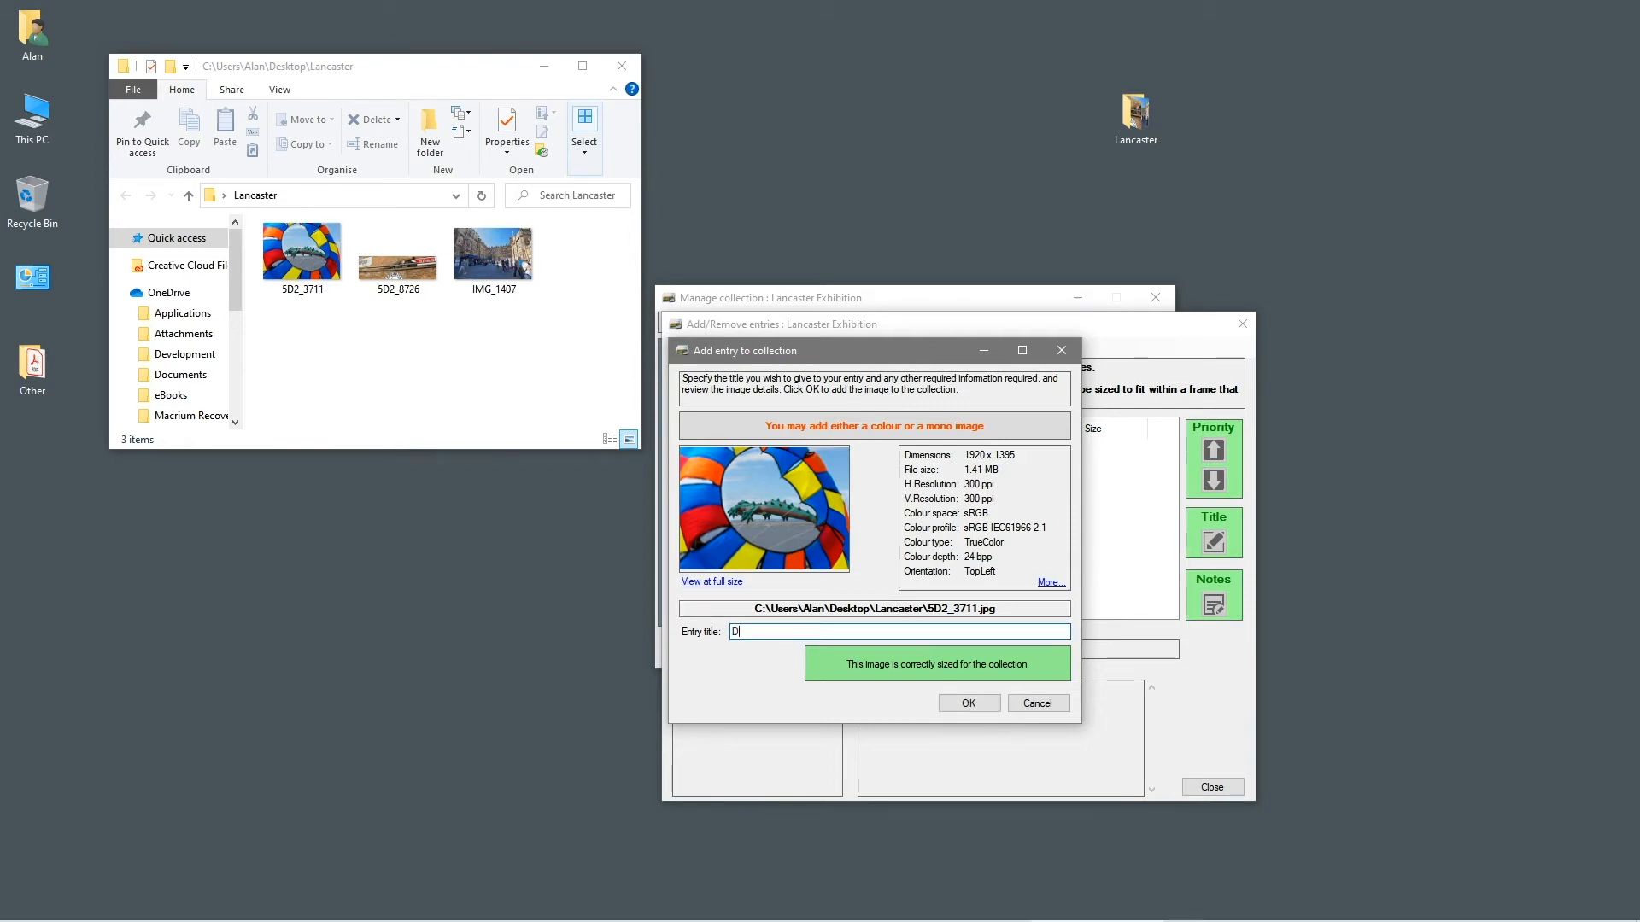
text(ragon Kit)
click(964, 702)
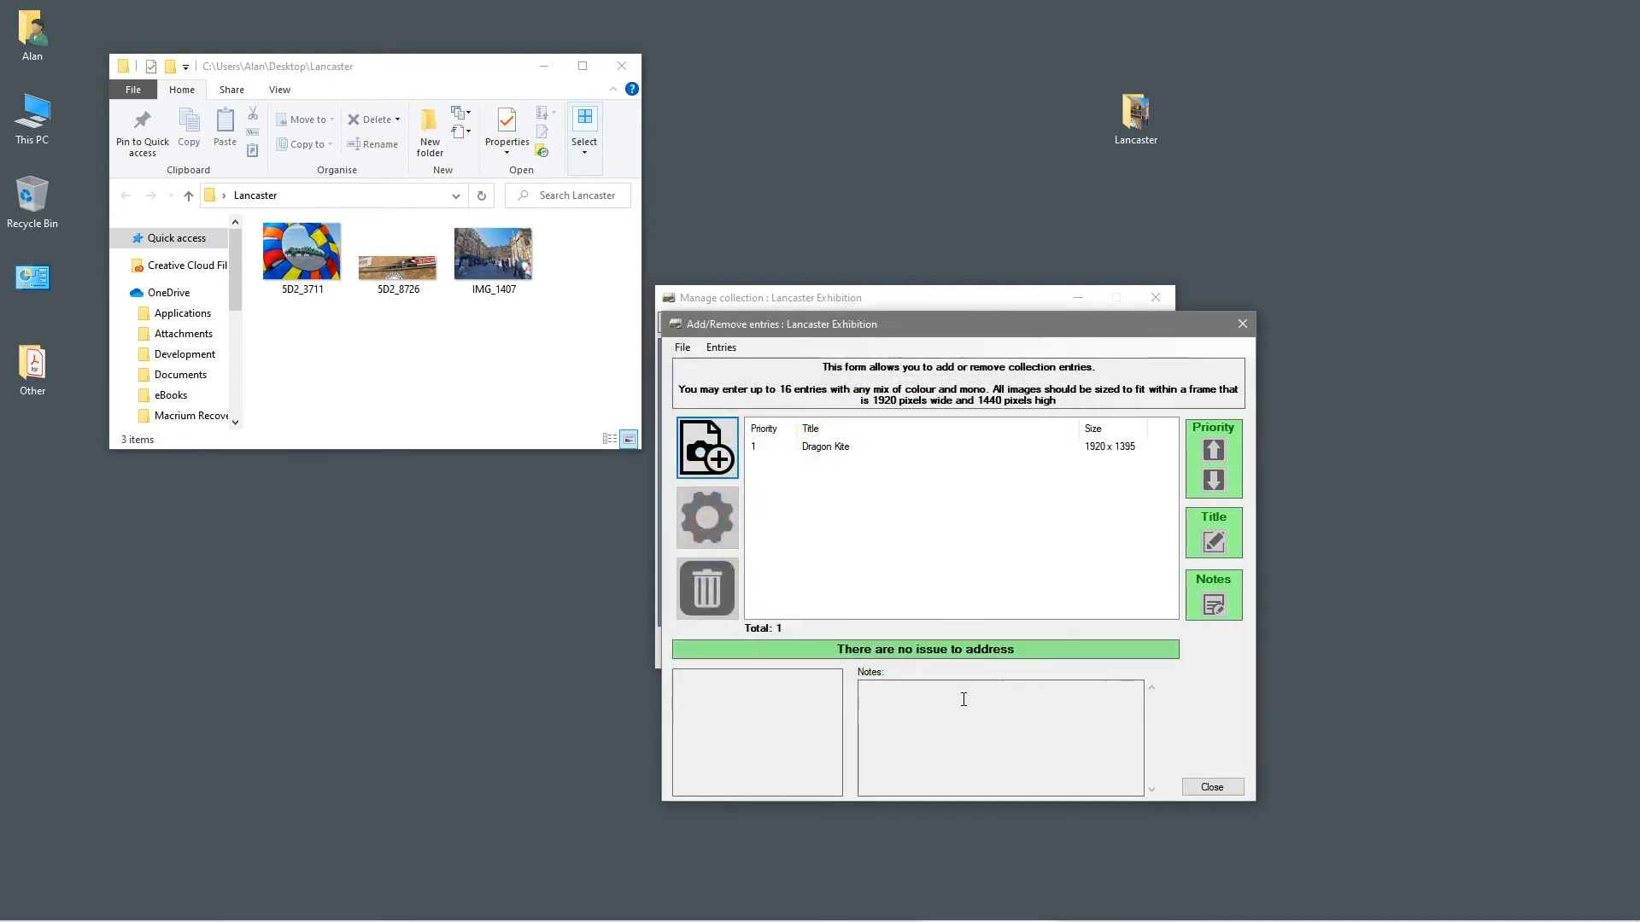
Add photo 5D2_8726 as the second entry, titled 'Spar'
click(813, 449)
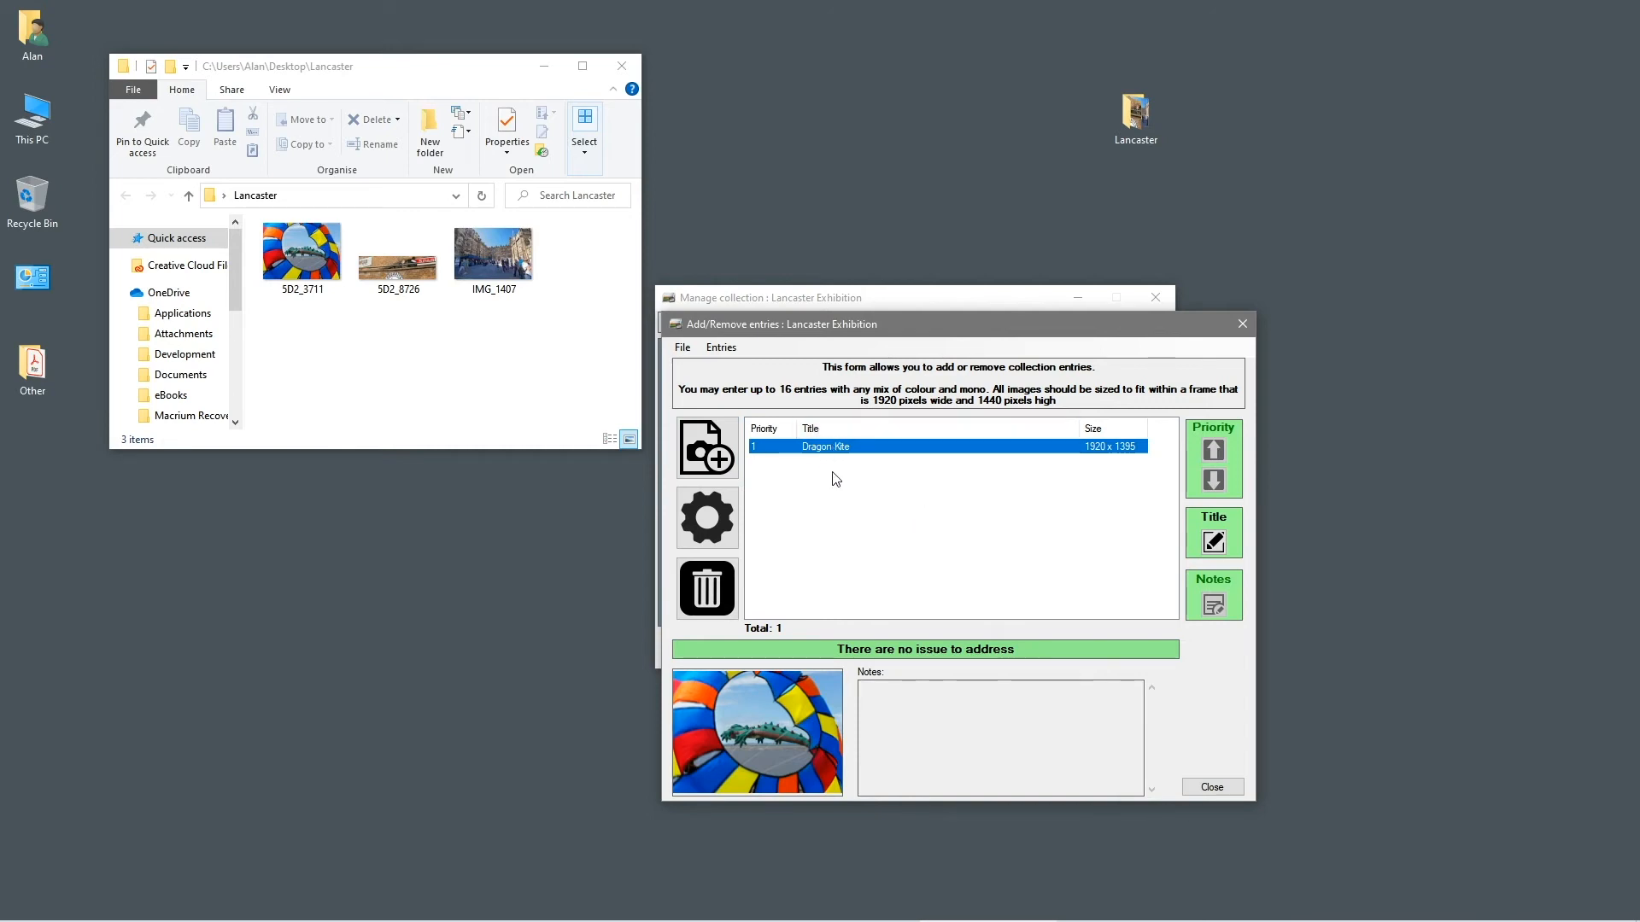
click(713, 451)
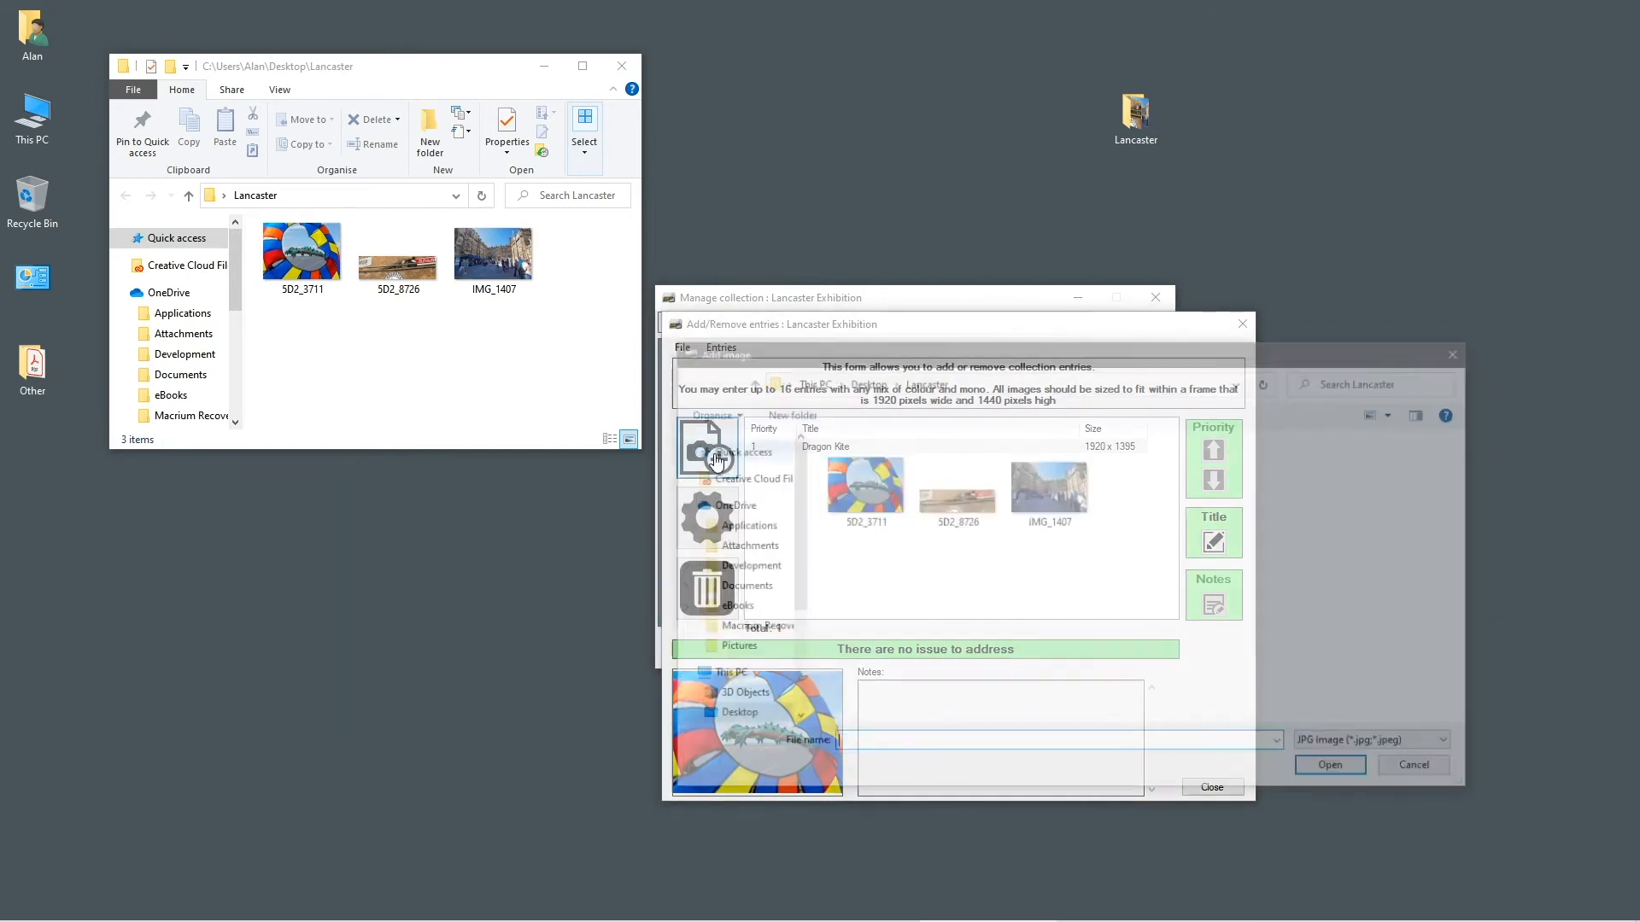
click(936, 499)
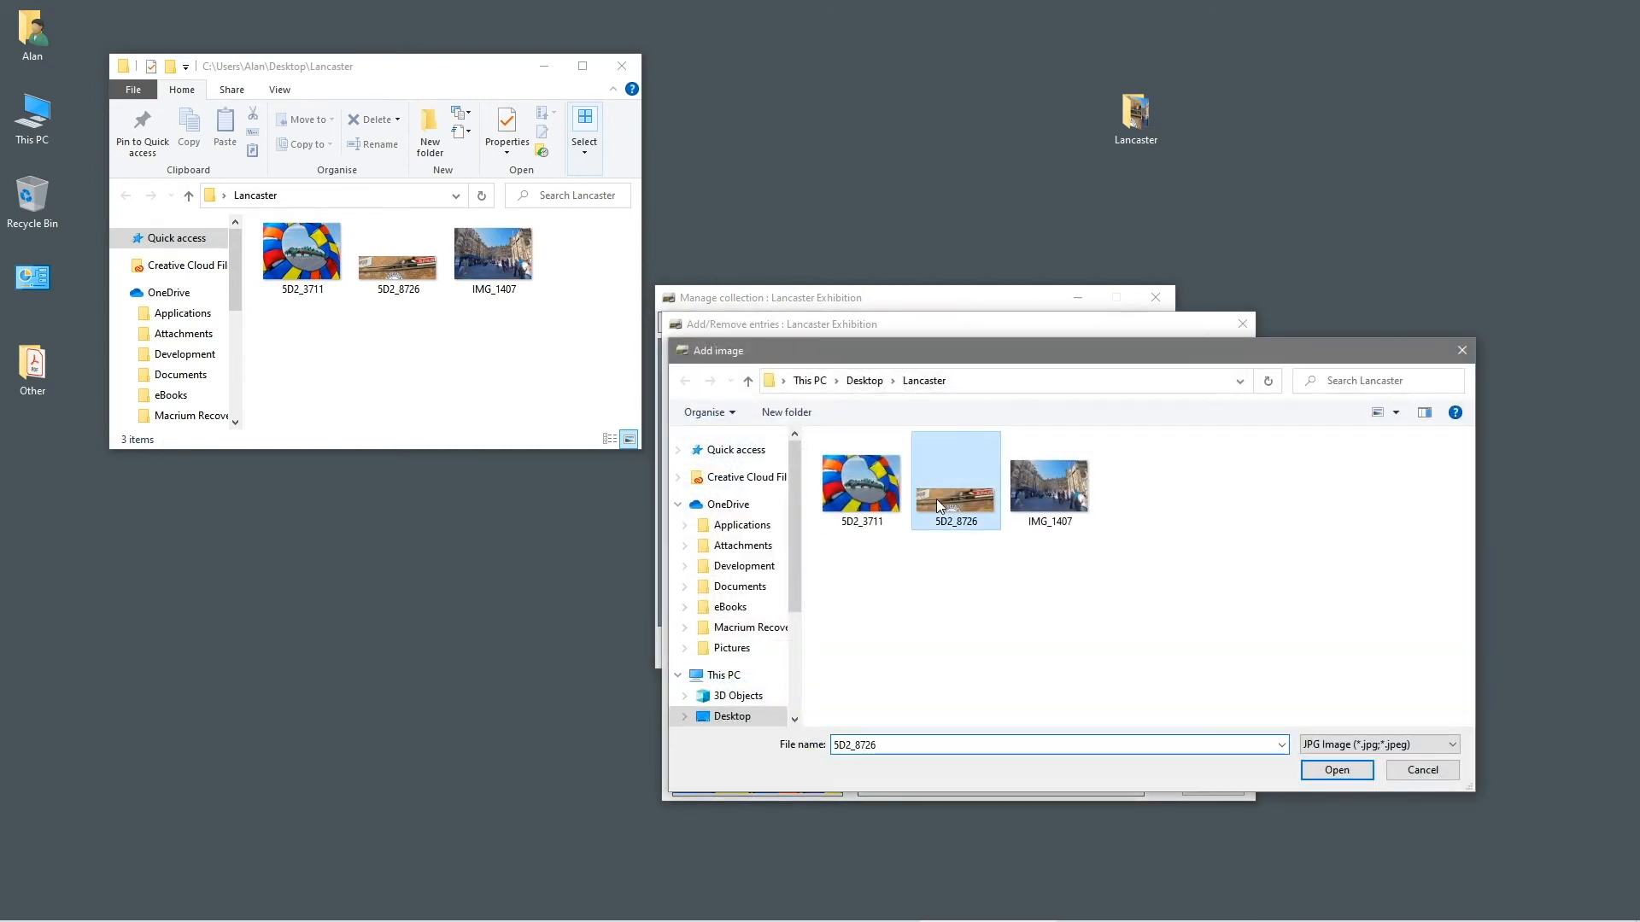
click(1319, 771)
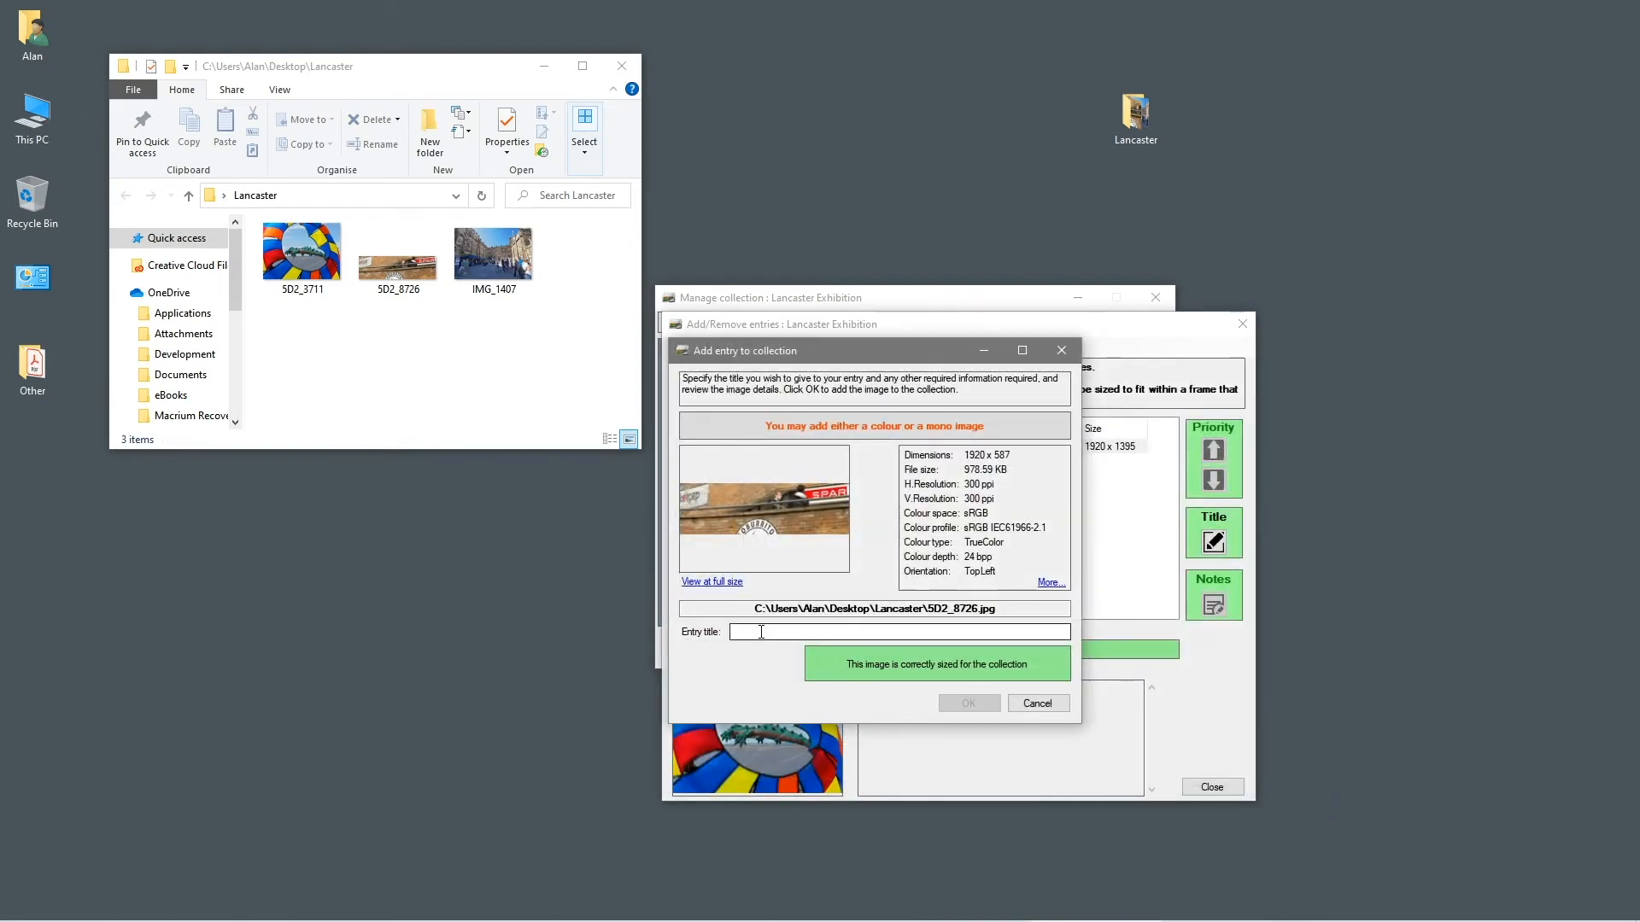
text(Spar)
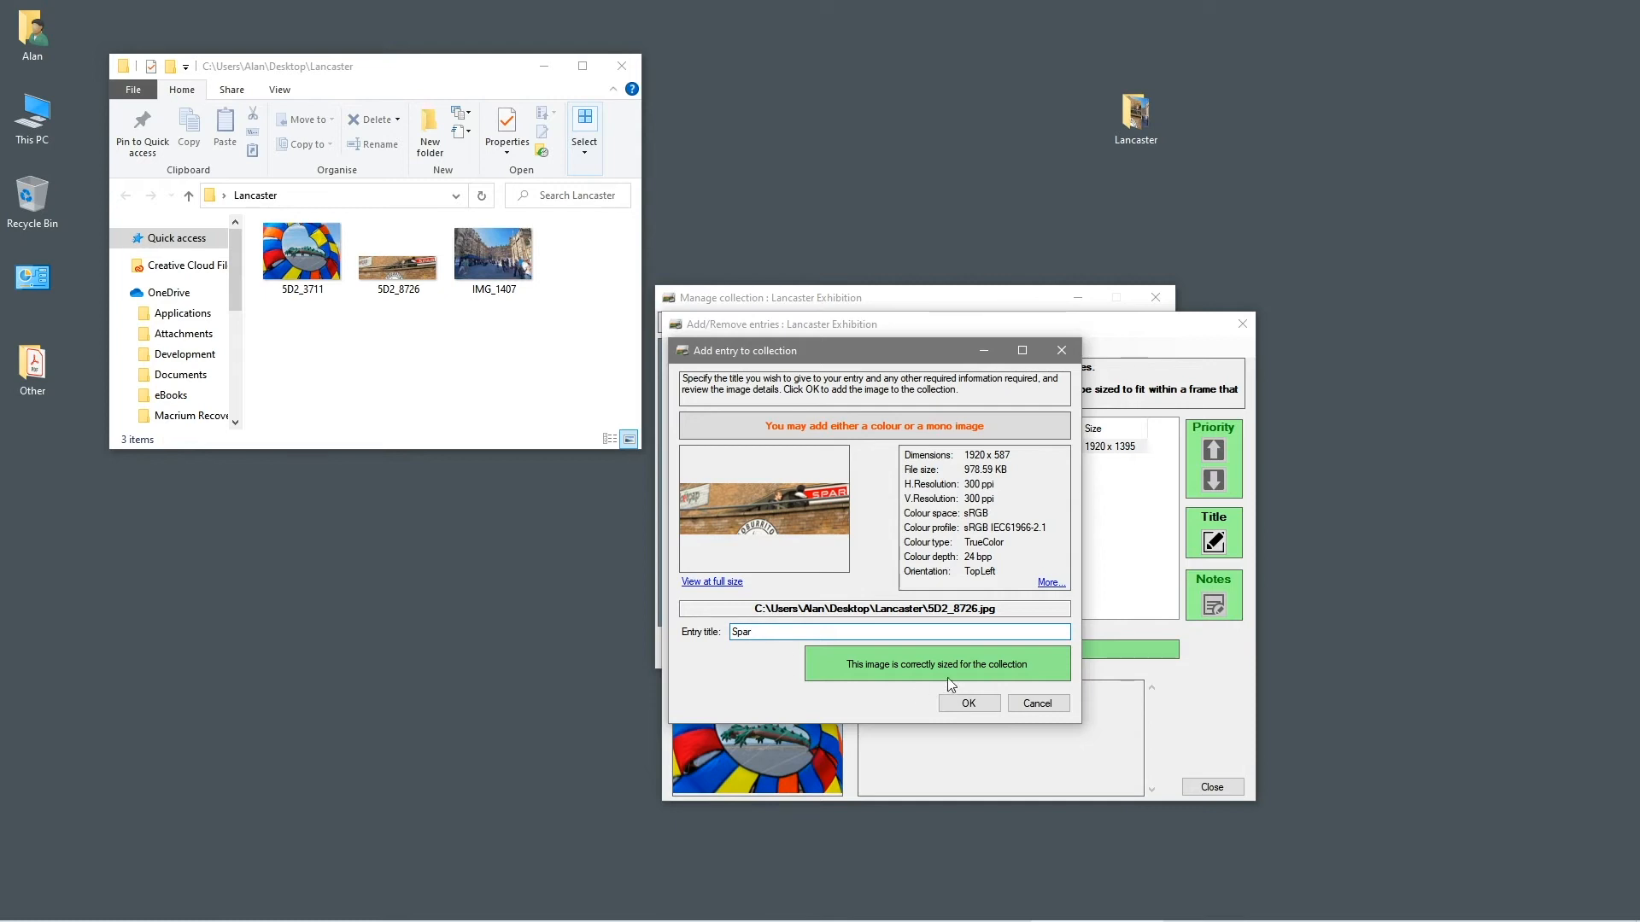
click(967, 703)
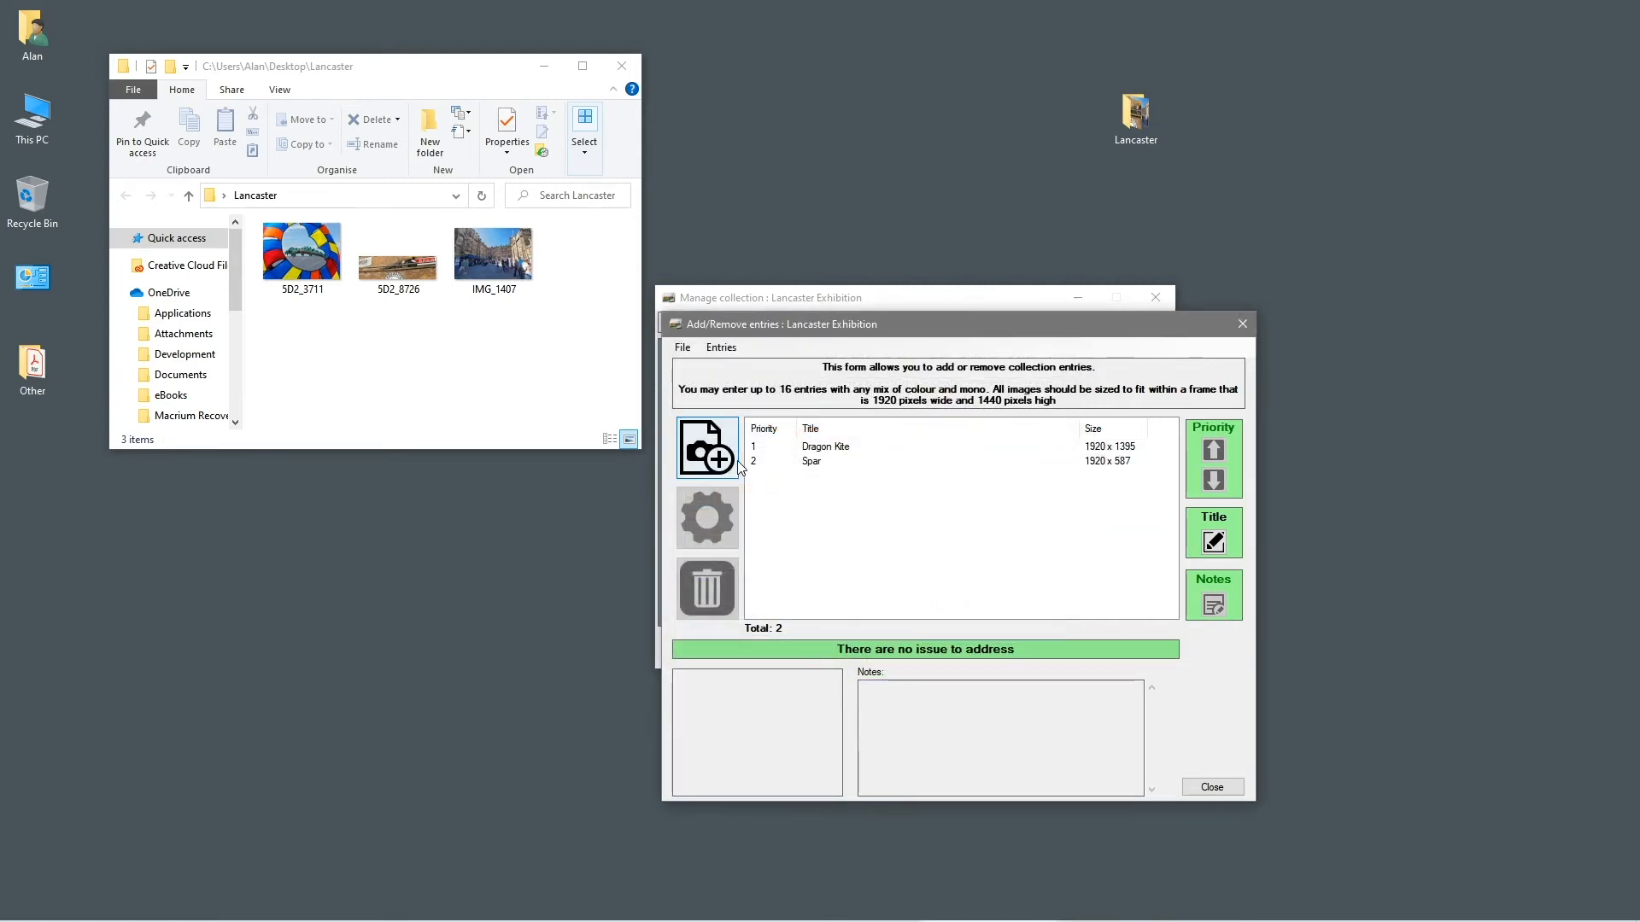
Add photo IMG_1407 as the third entry, titled 'Castle'
click(707, 448)
double_click(1046, 518)
click(813, 636)
text(Castle)
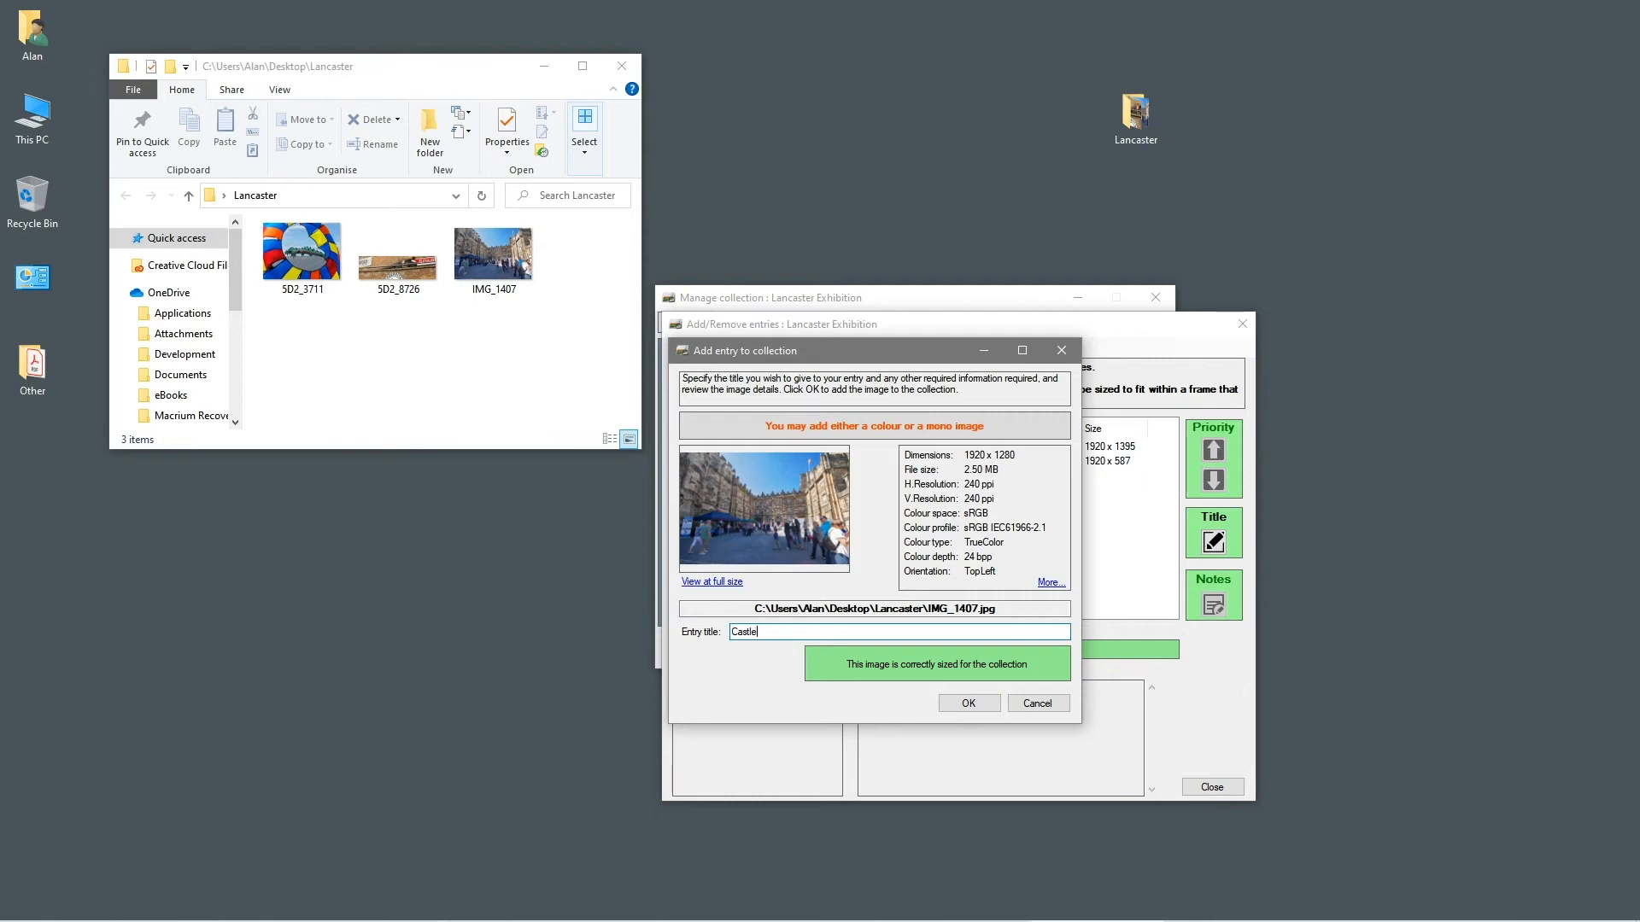
click(982, 703)
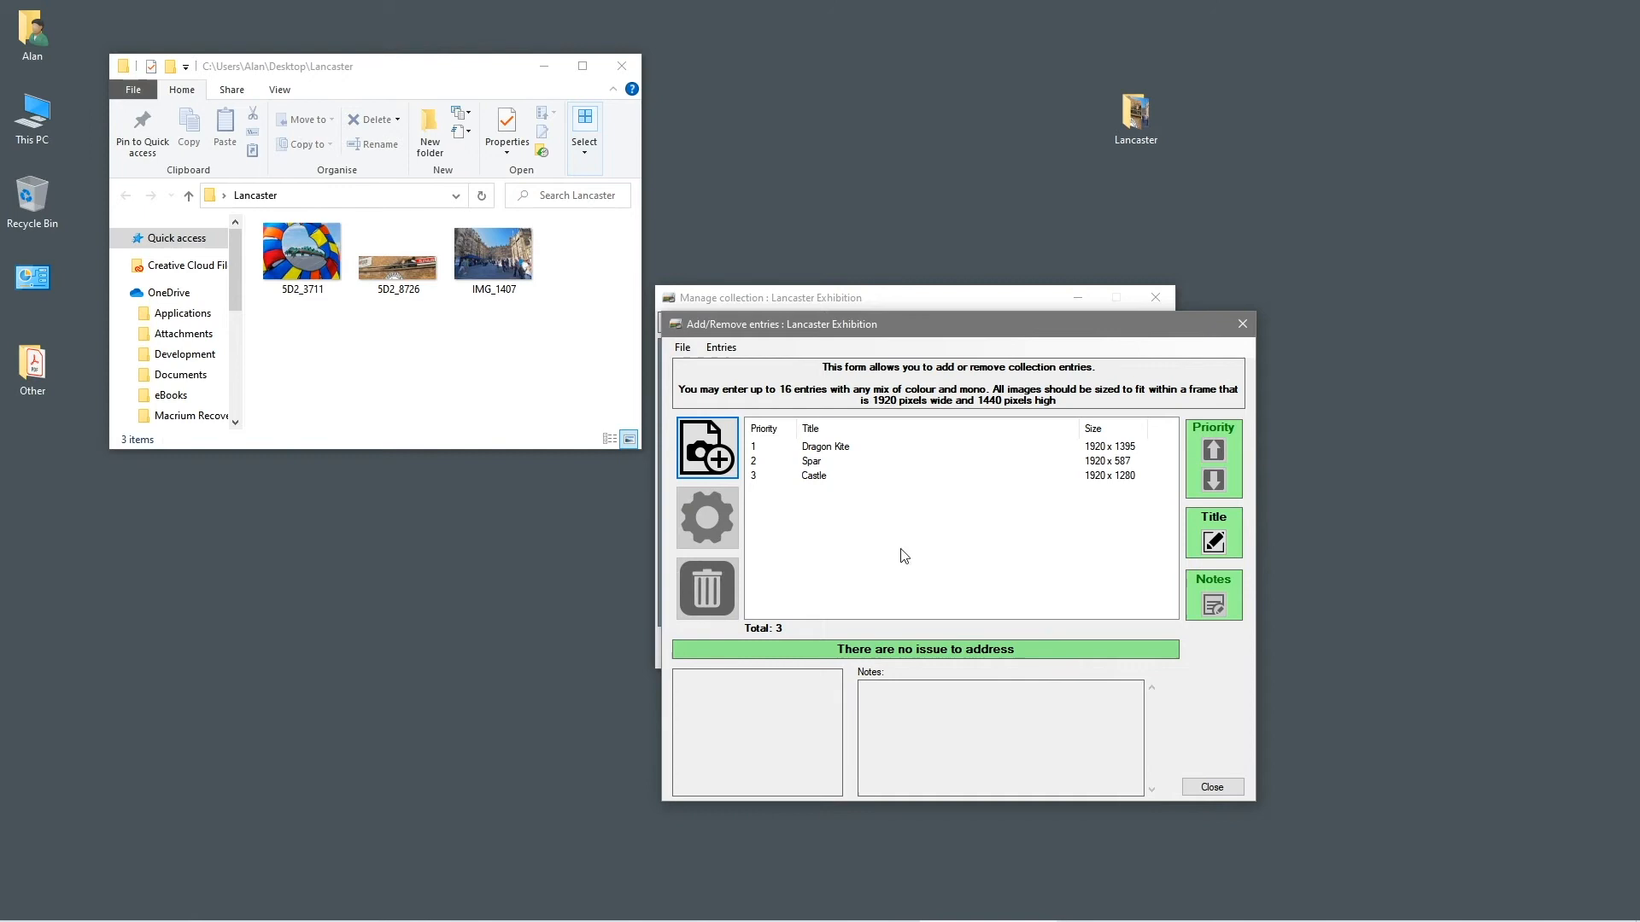
click(806, 449)
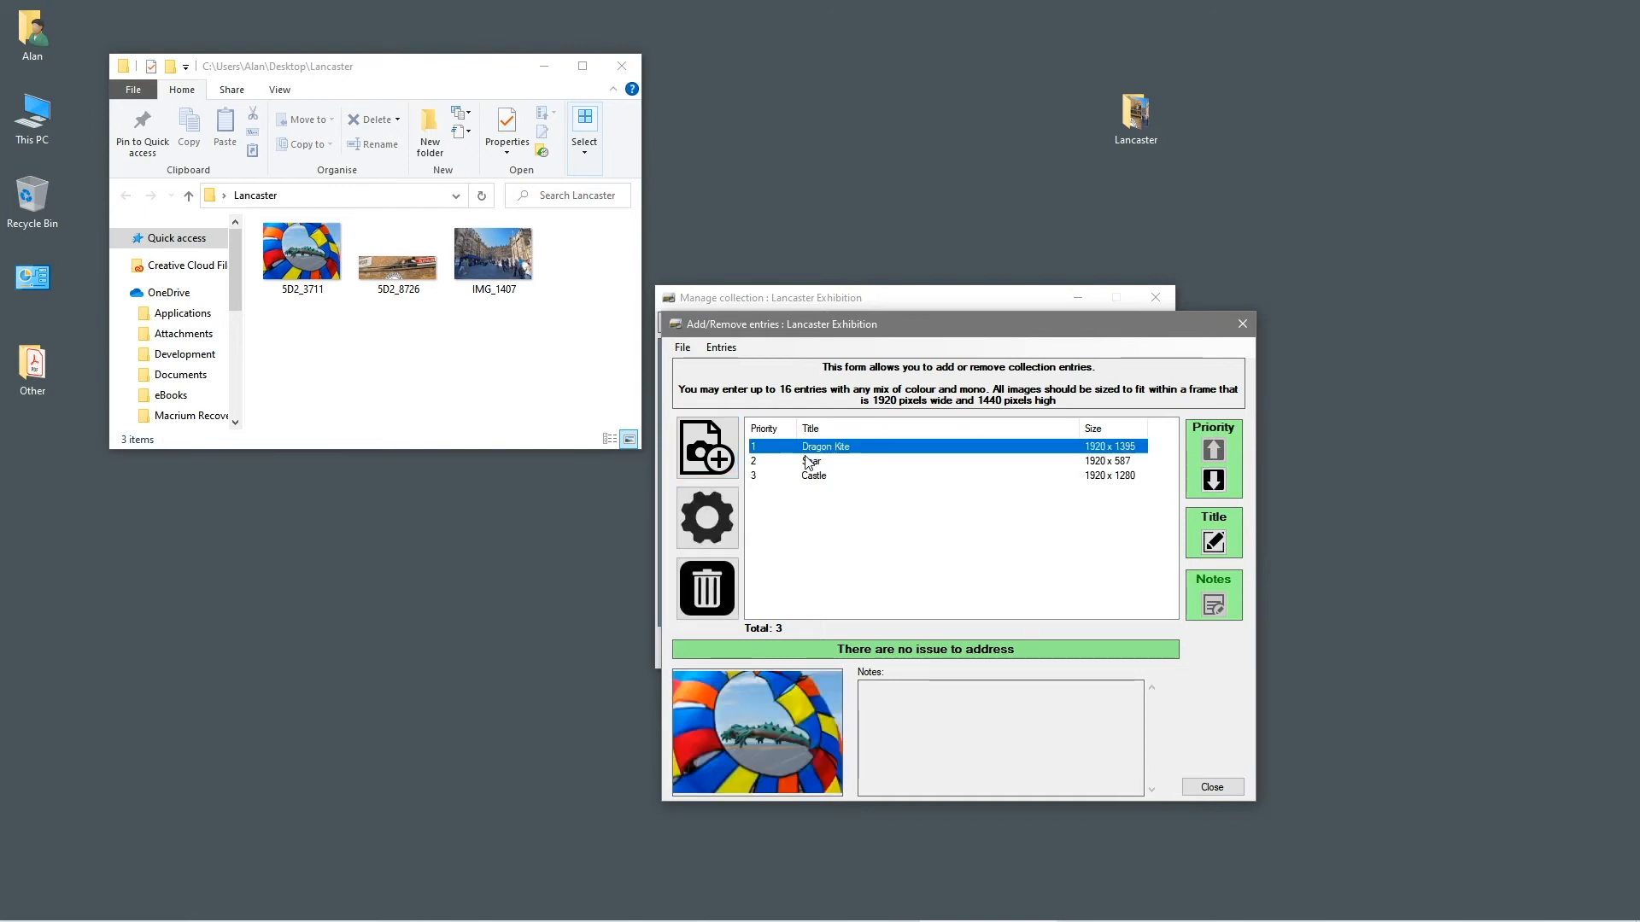
click(807, 462)
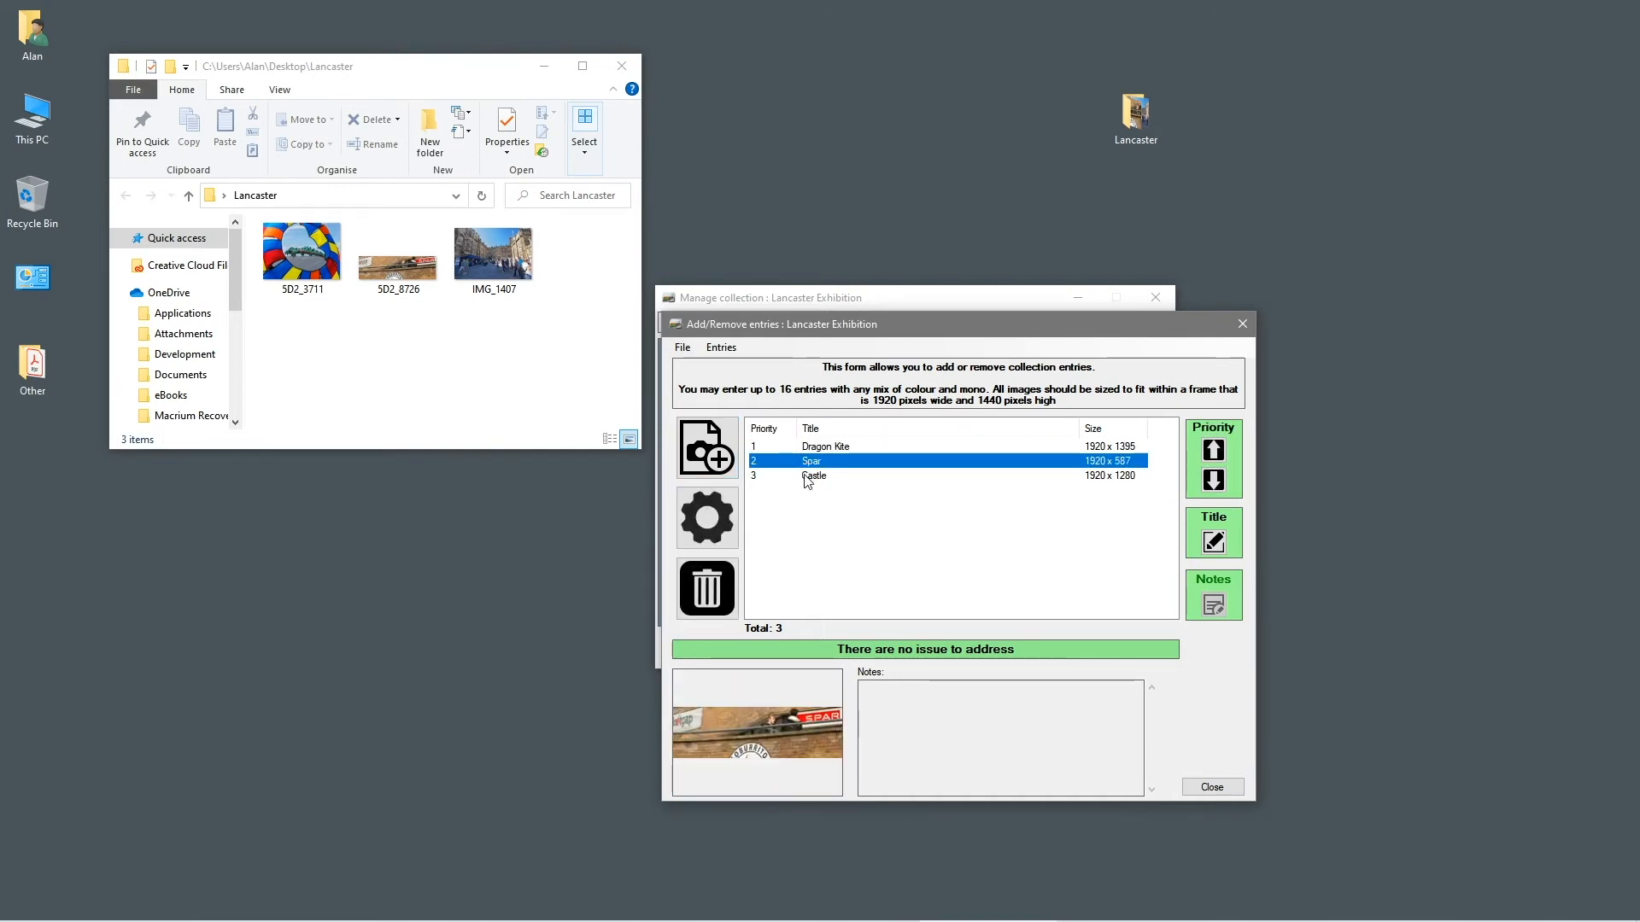
click(807, 479)
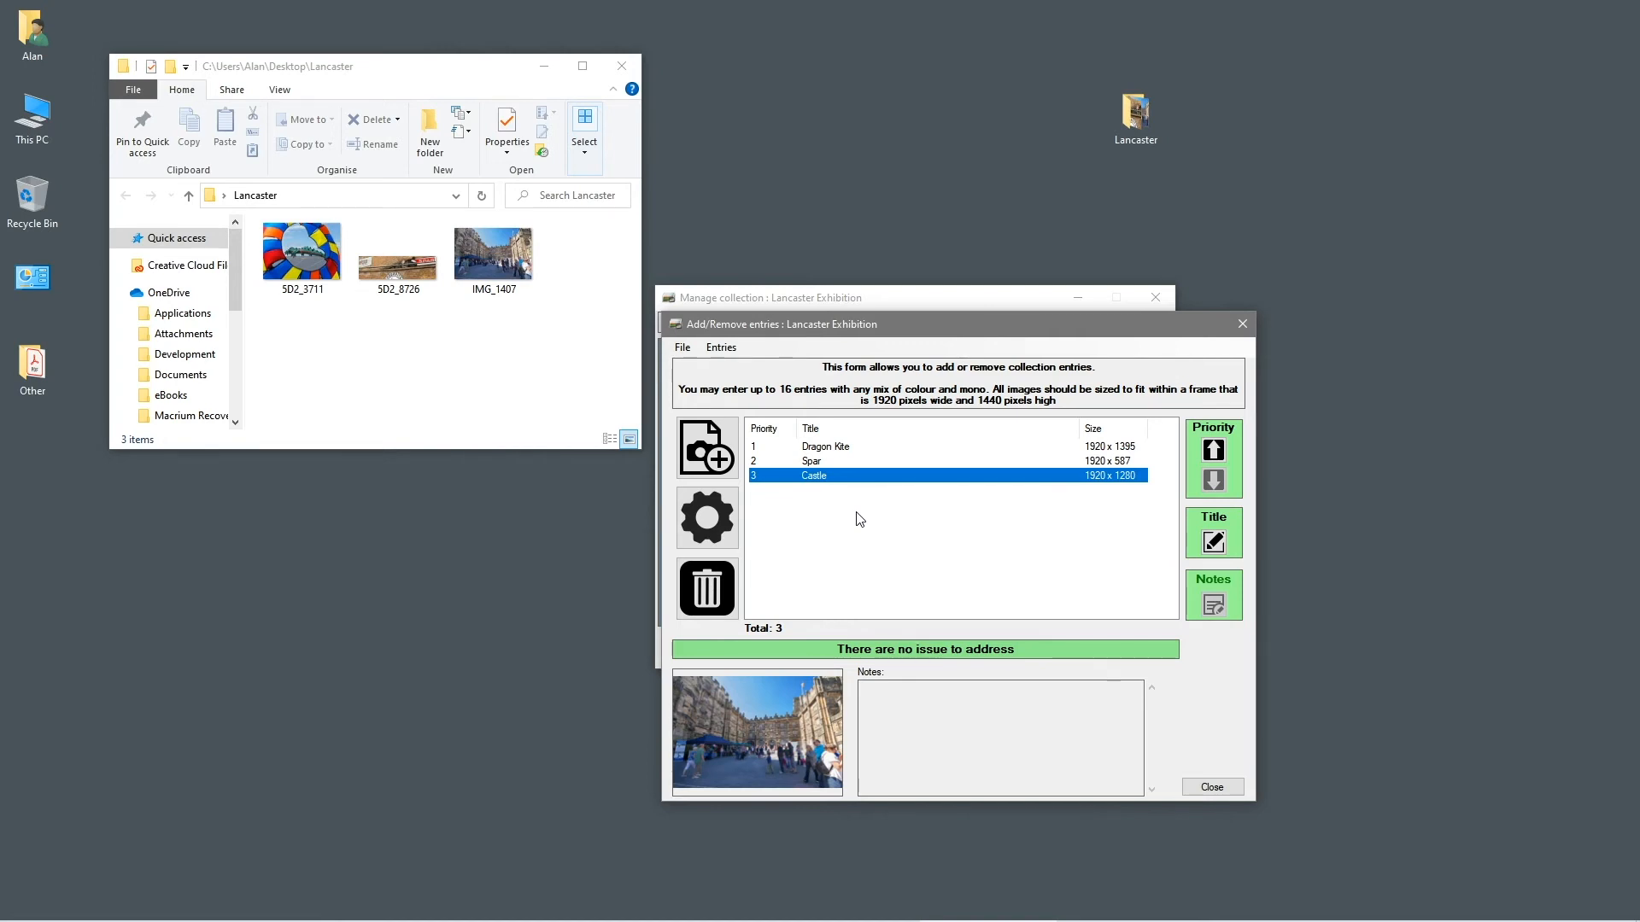
Move Castle up to top priority, then back down to second place
click(1216, 452)
click(1215, 452)
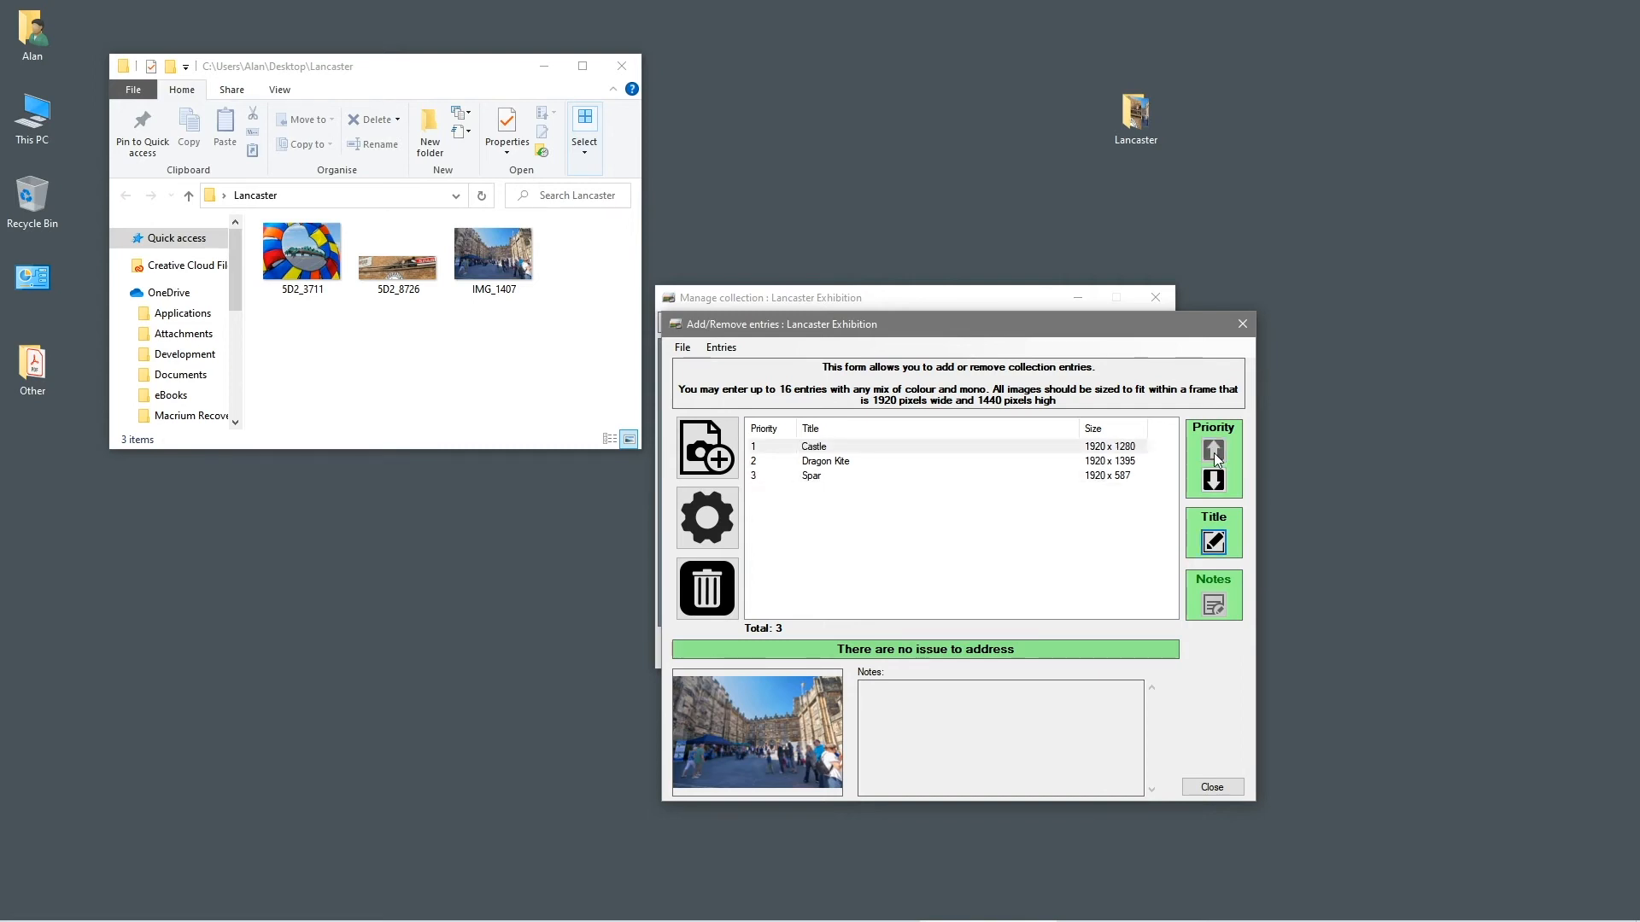
click(1213, 483)
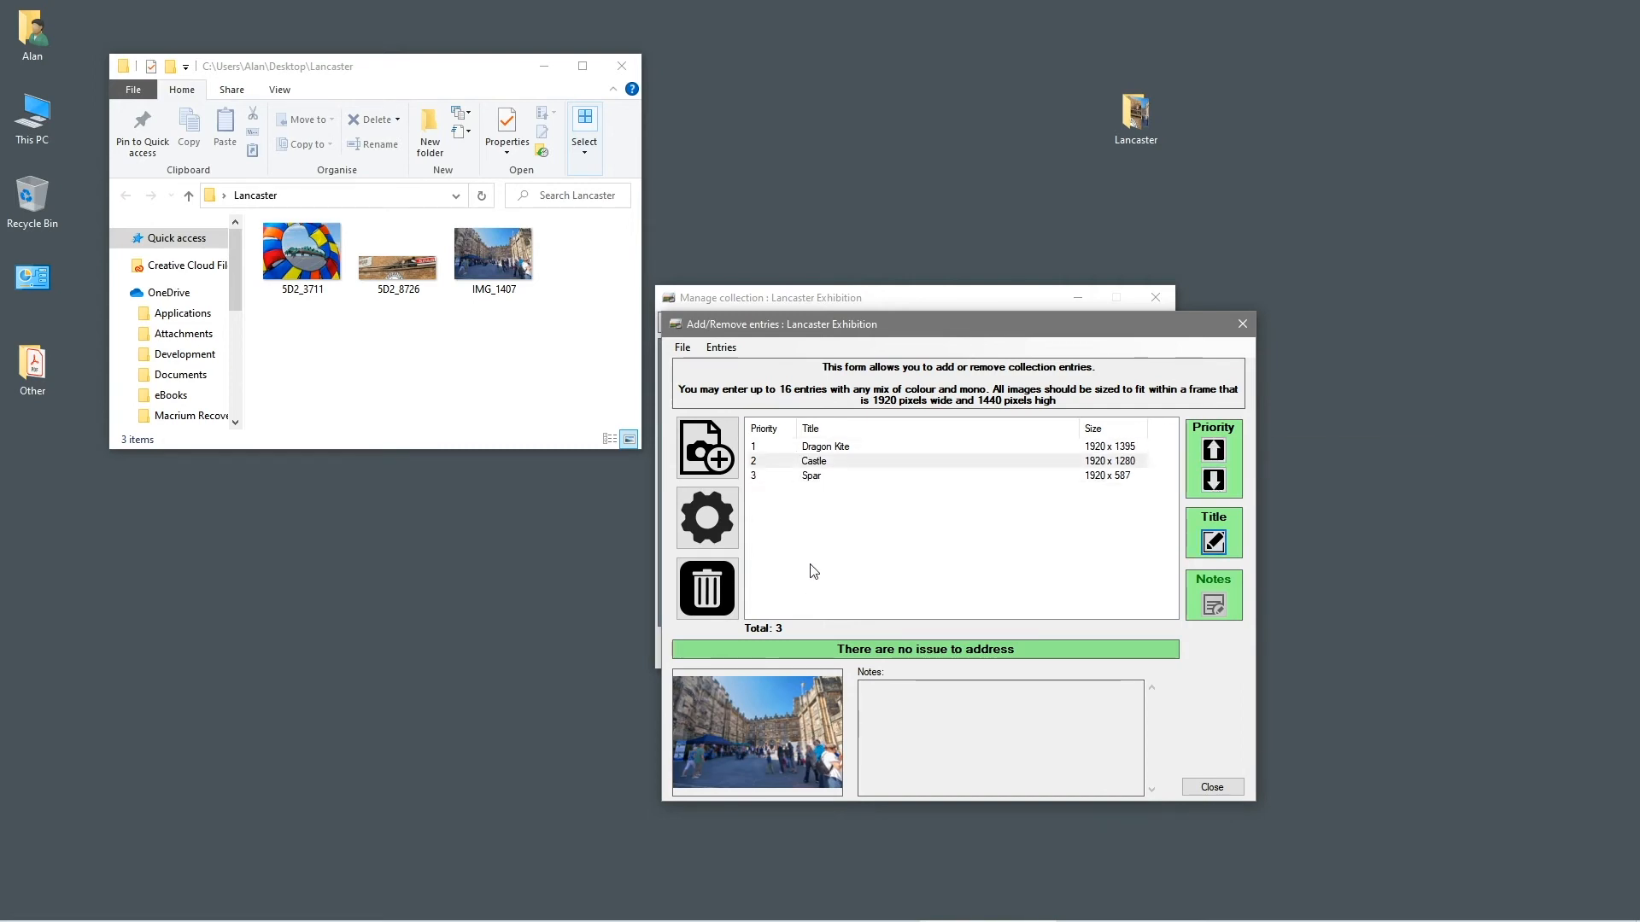
Review the Castle, Dragon Kite and Spar entries, check Spar, and close the entries editor
click(804, 463)
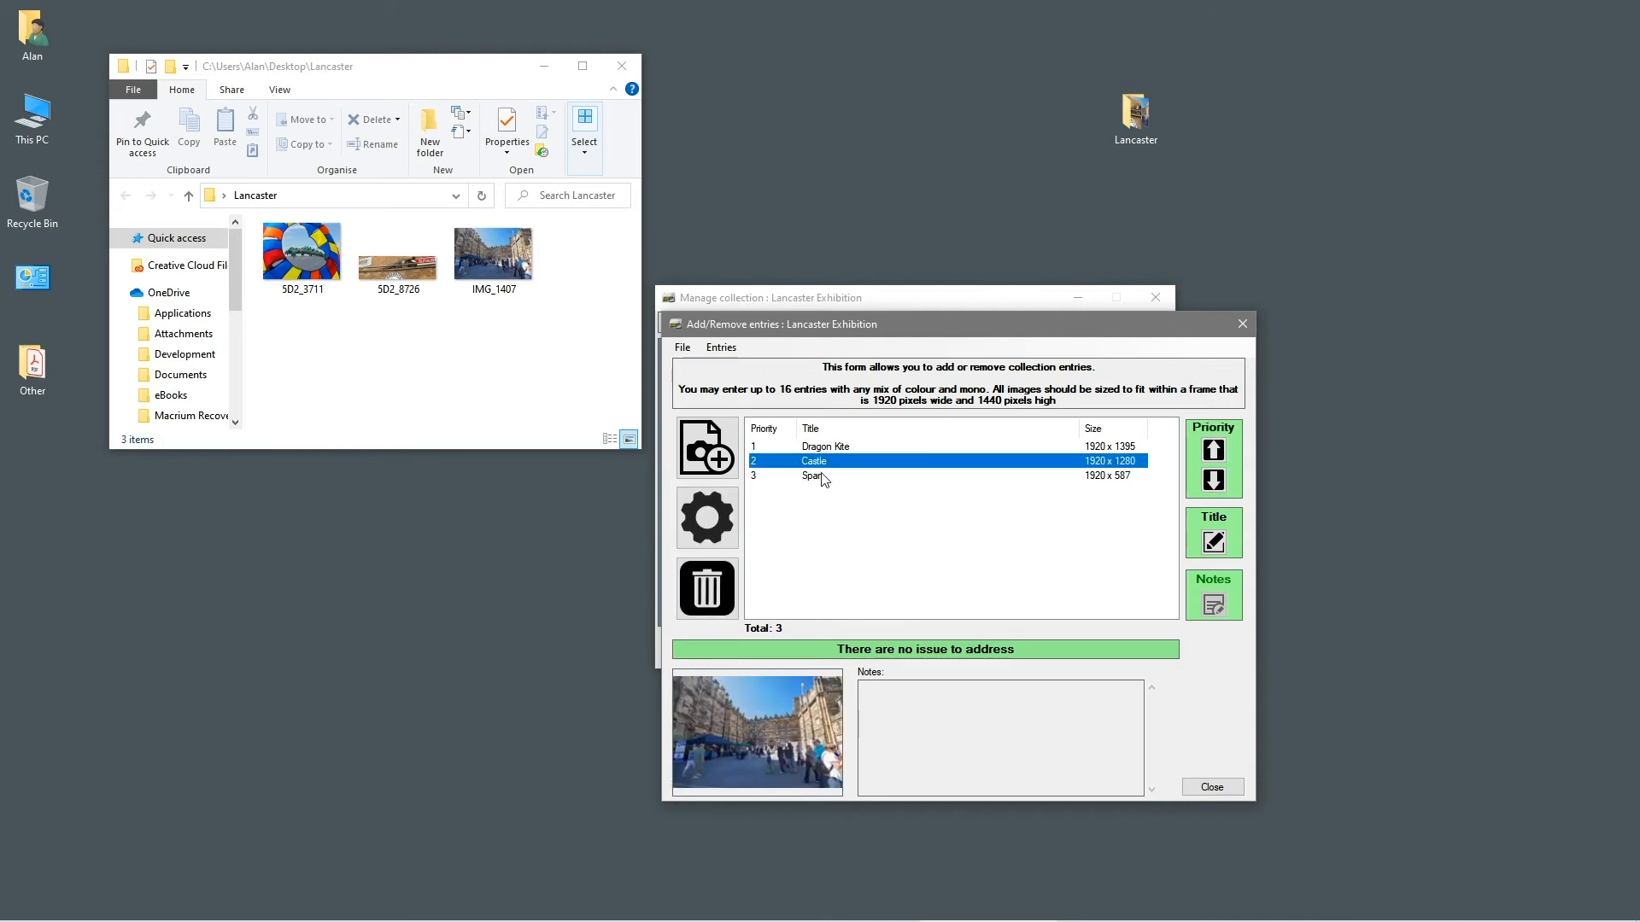
click(833, 447)
click(819, 475)
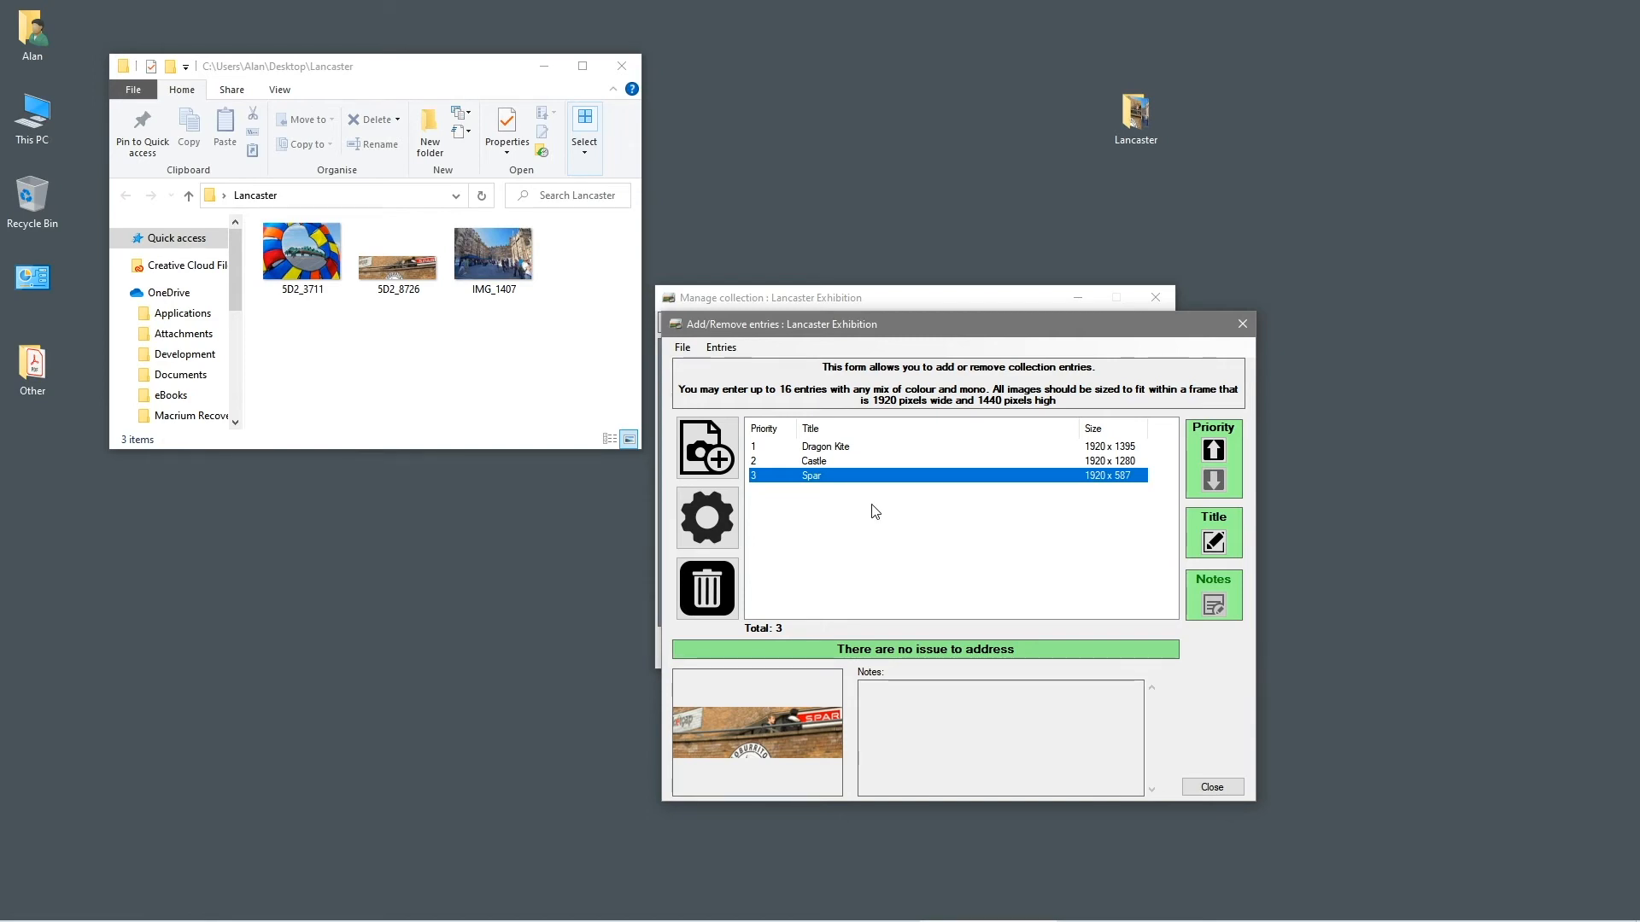
click(816, 463)
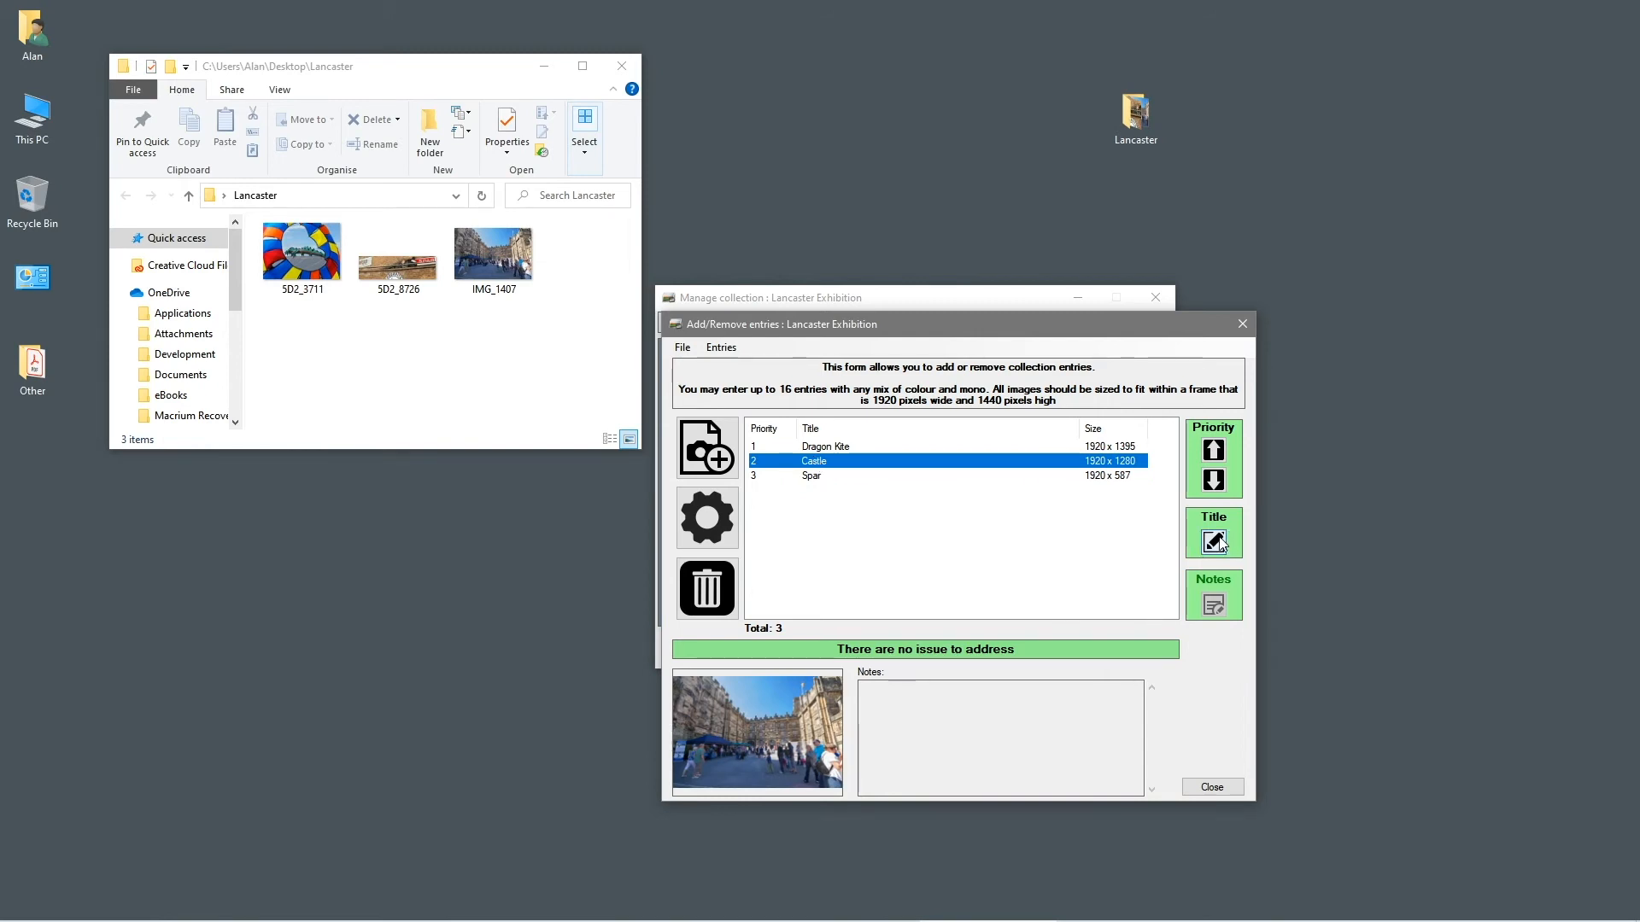
click(818, 478)
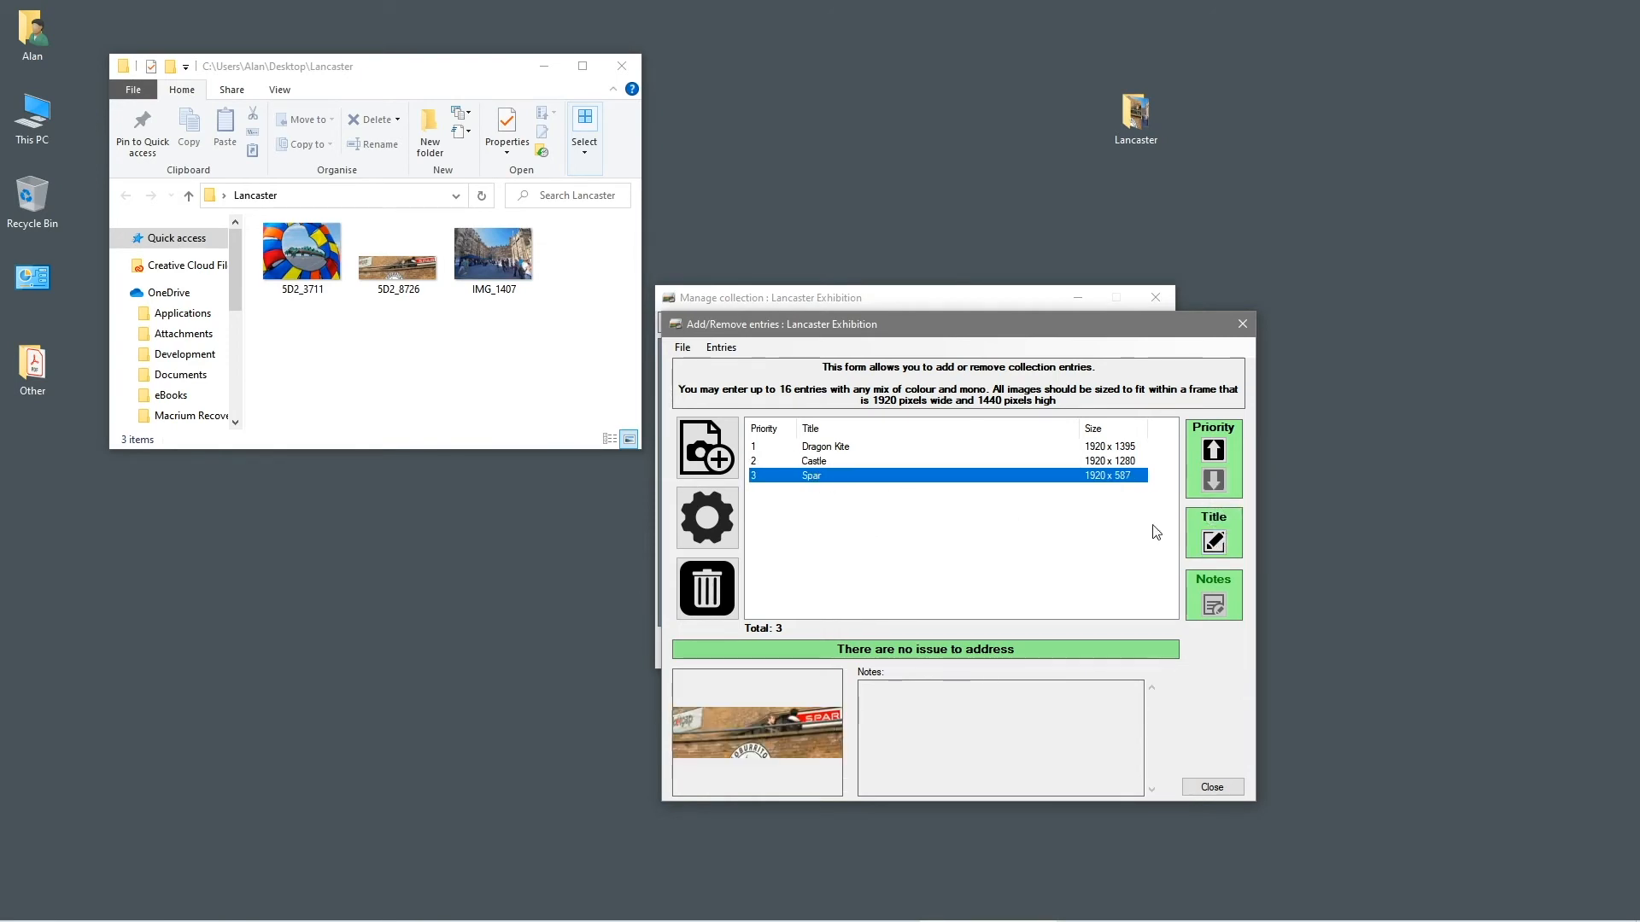
click(1222, 544)
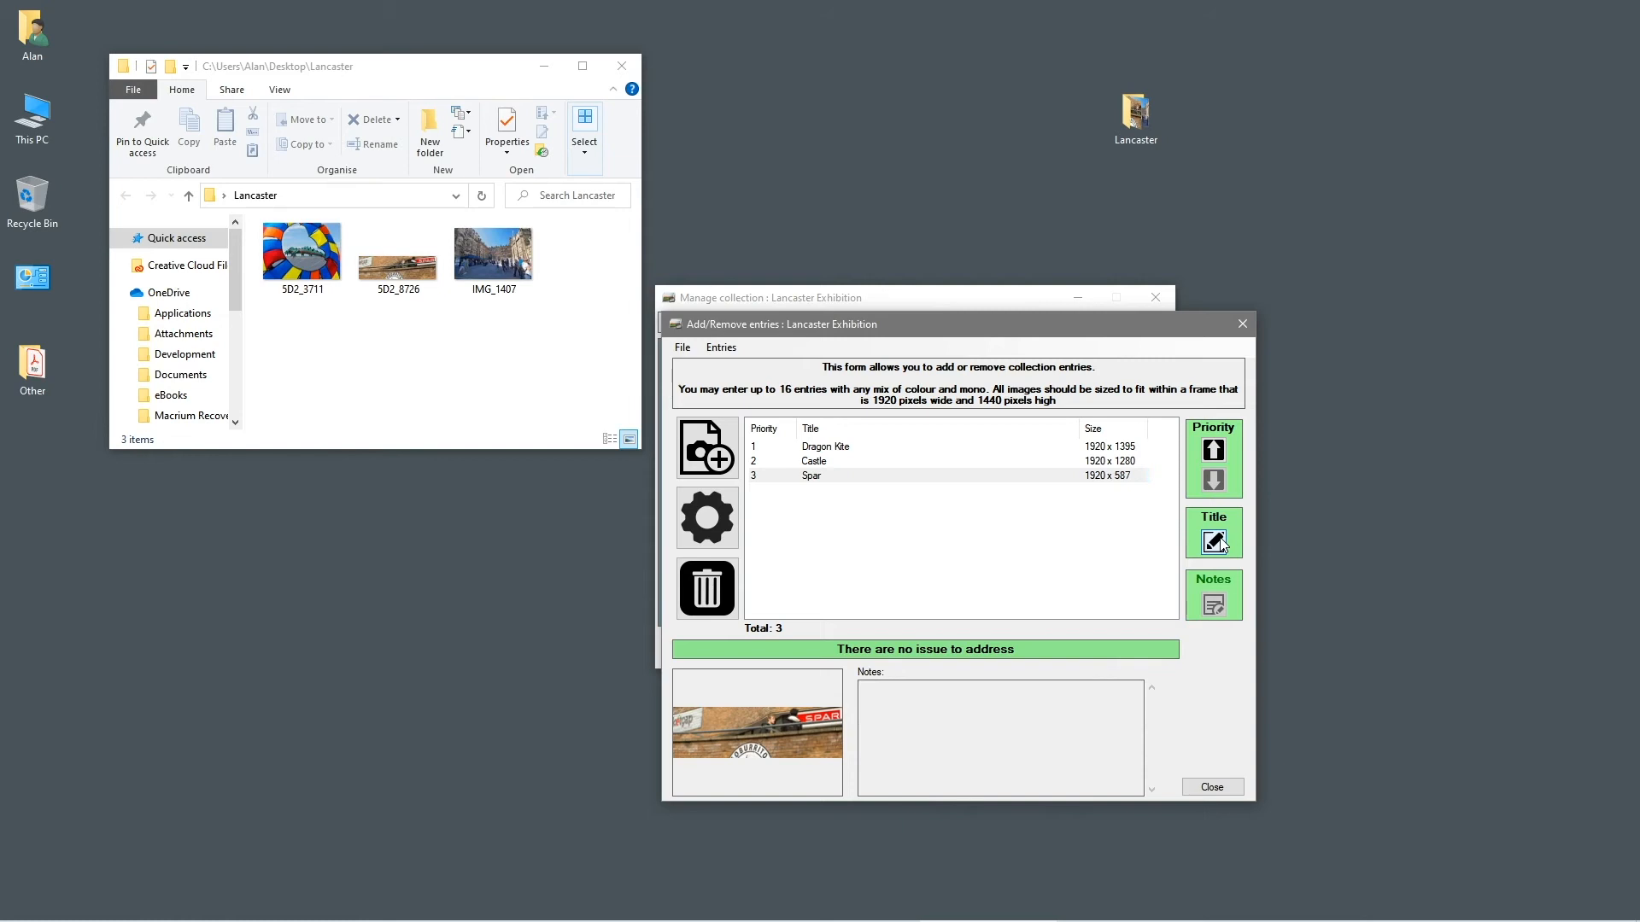
click(833, 480)
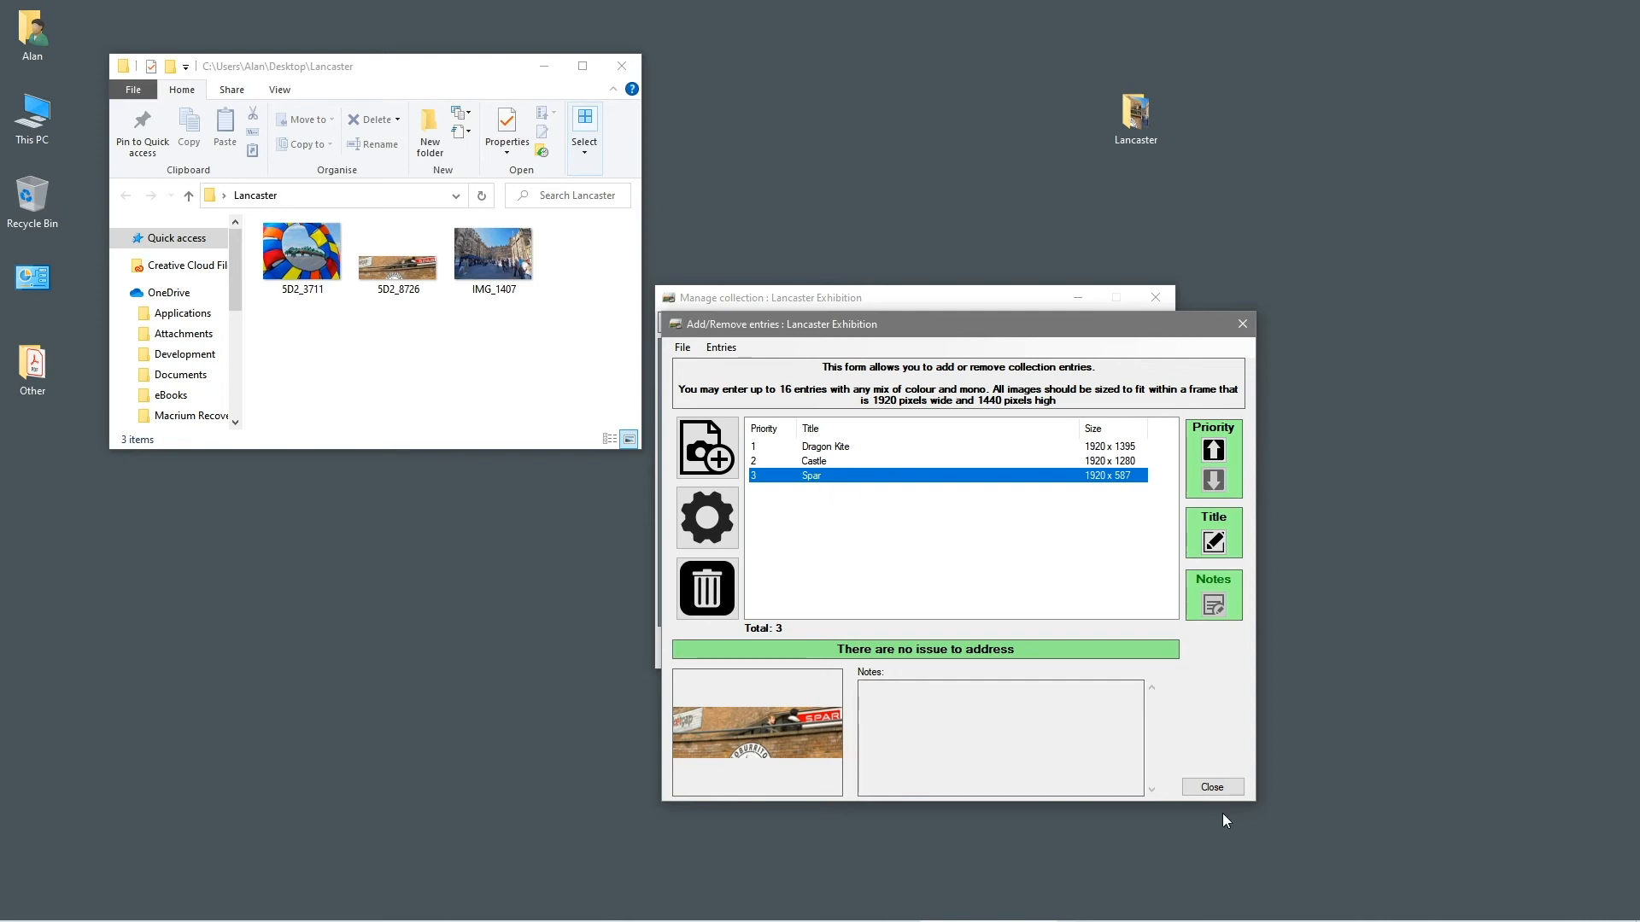
click(1211, 789)
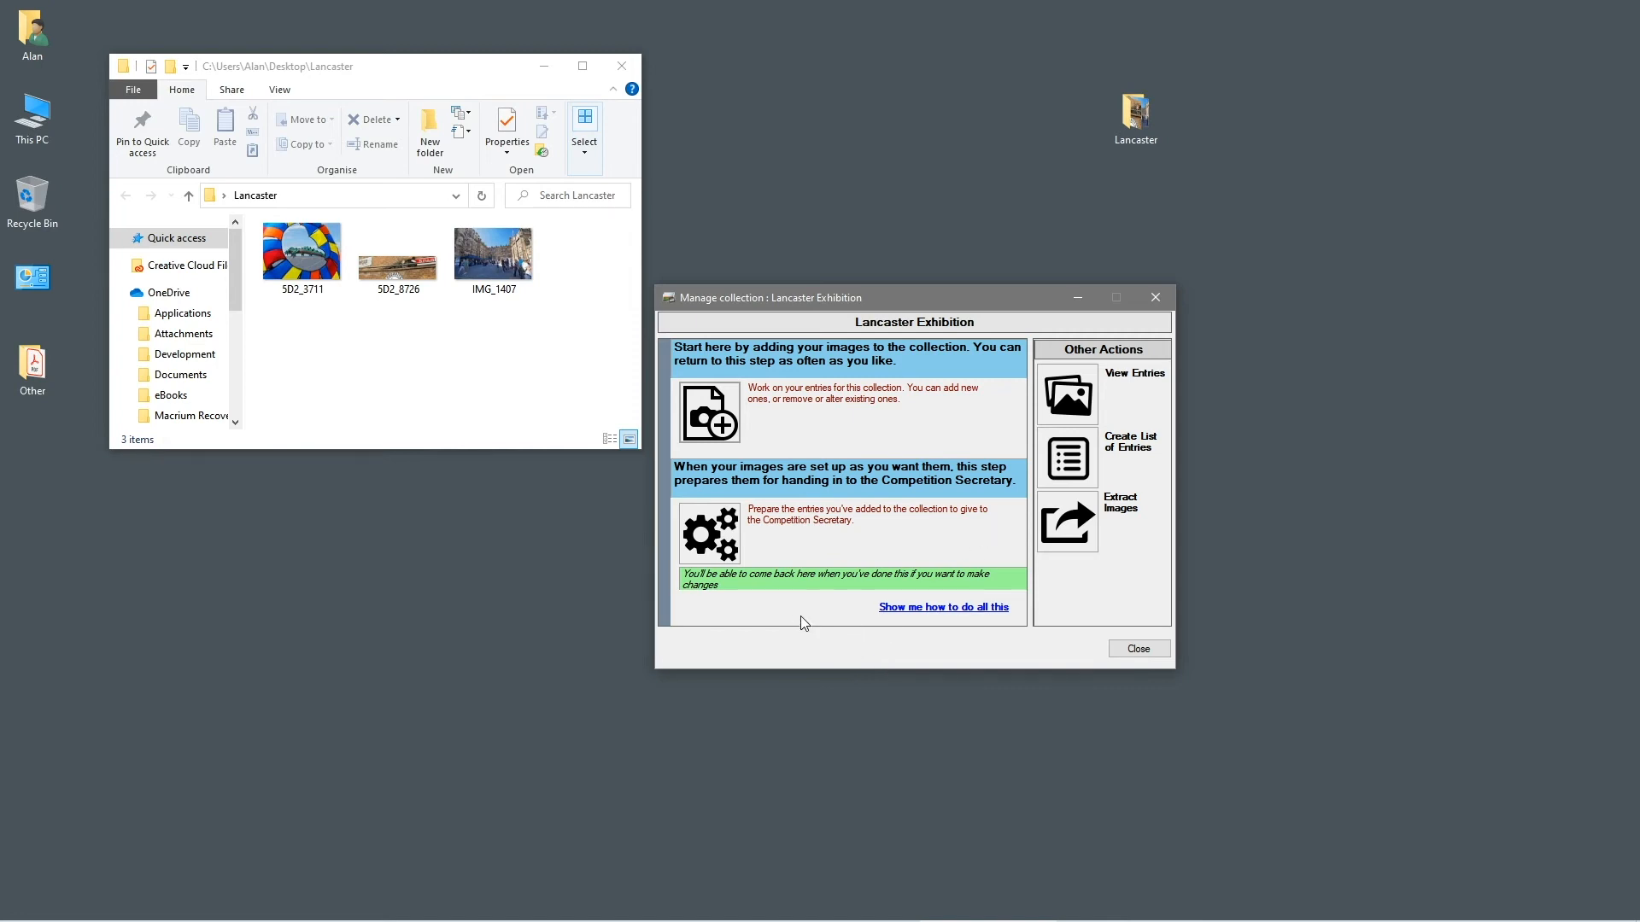
click(1083, 417)
click(693, 347)
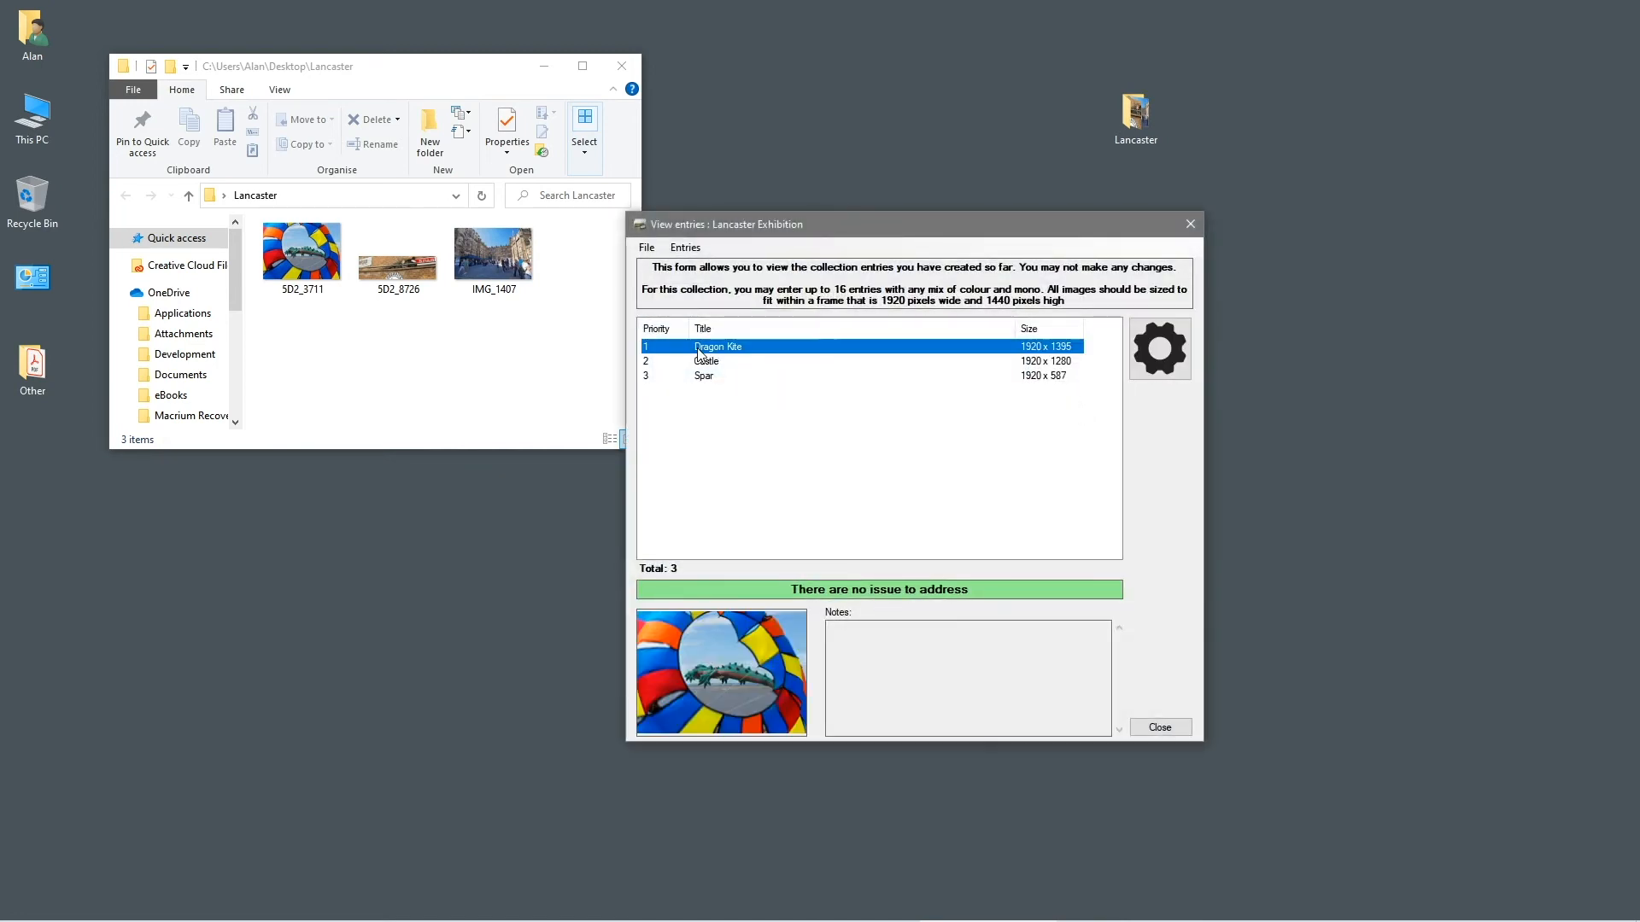
click(699, 363)
click(699, 376)
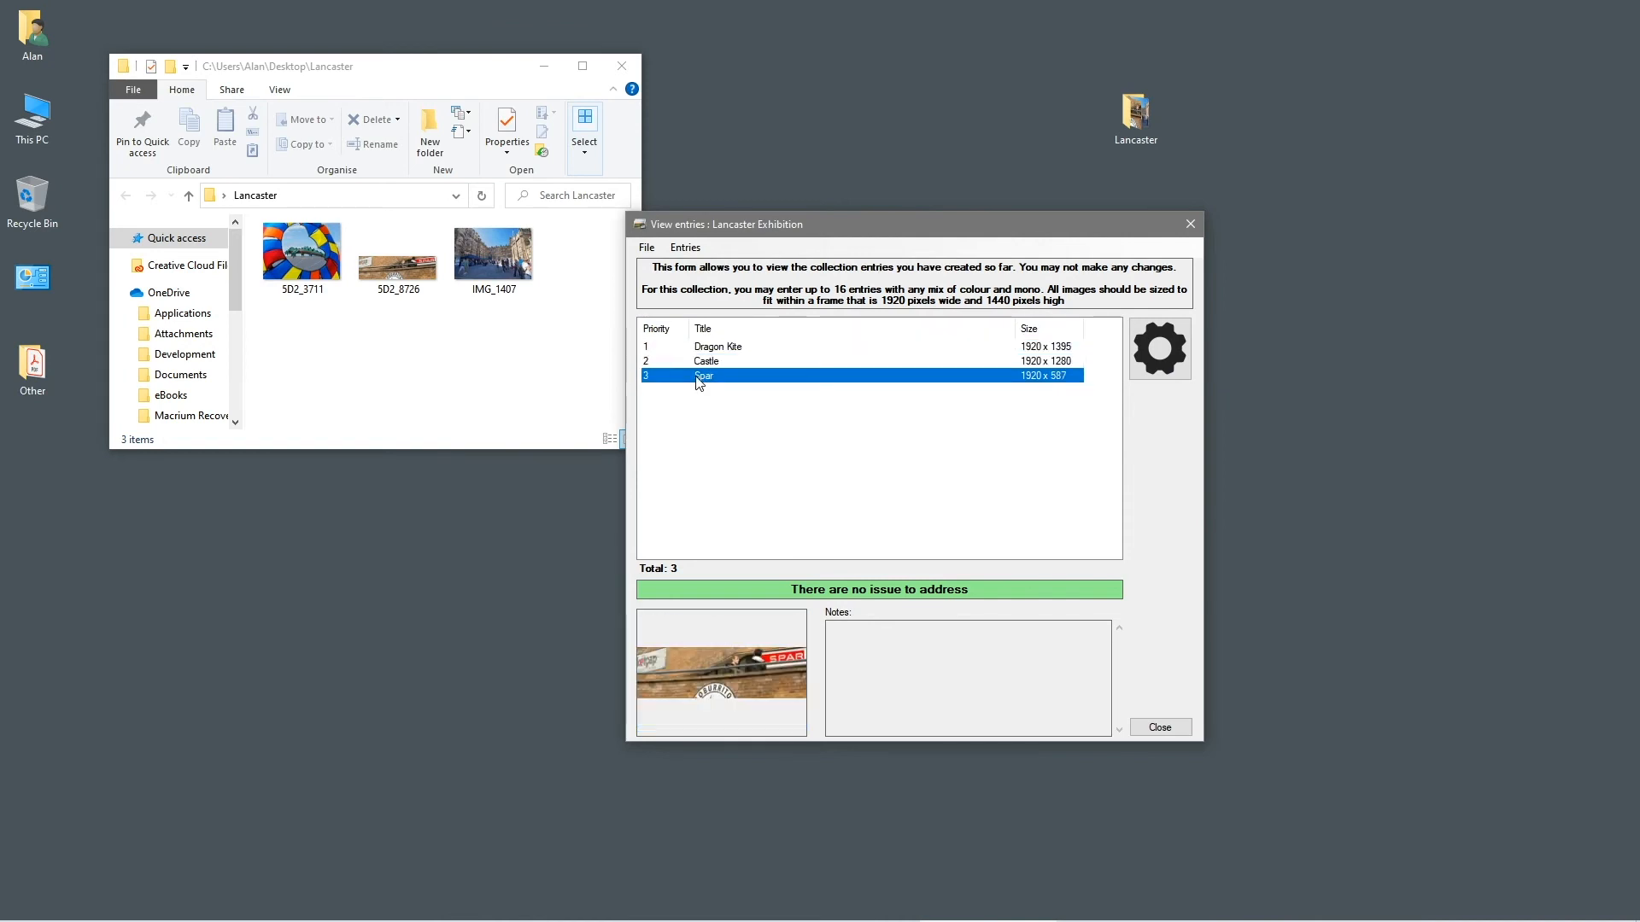
click(1159, 726)
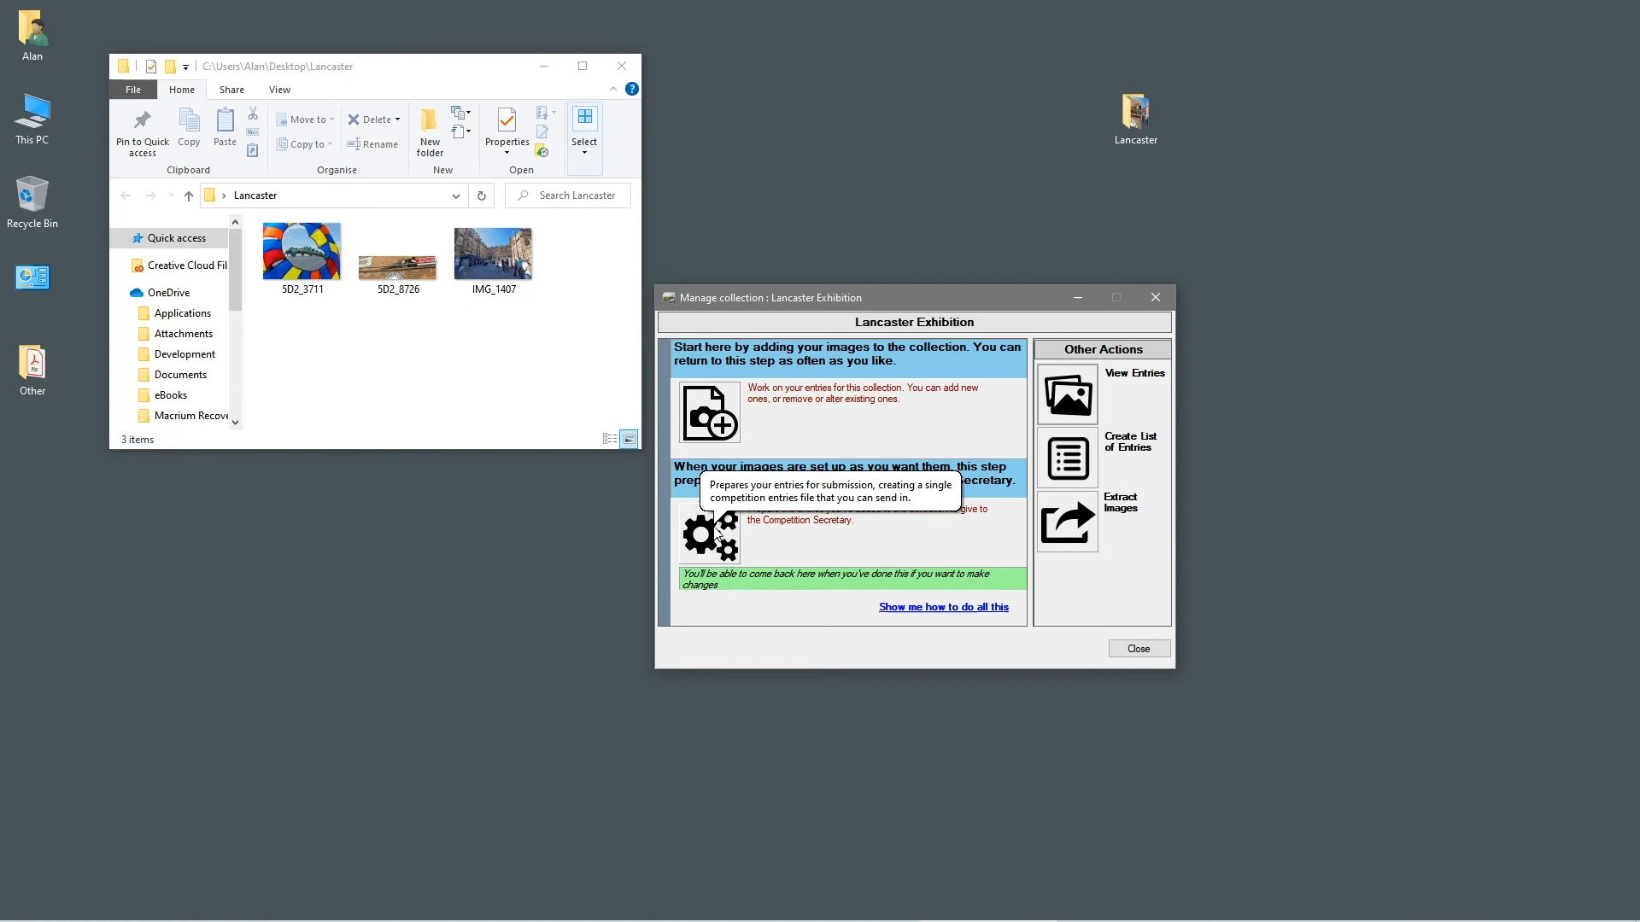
click(717, 533)
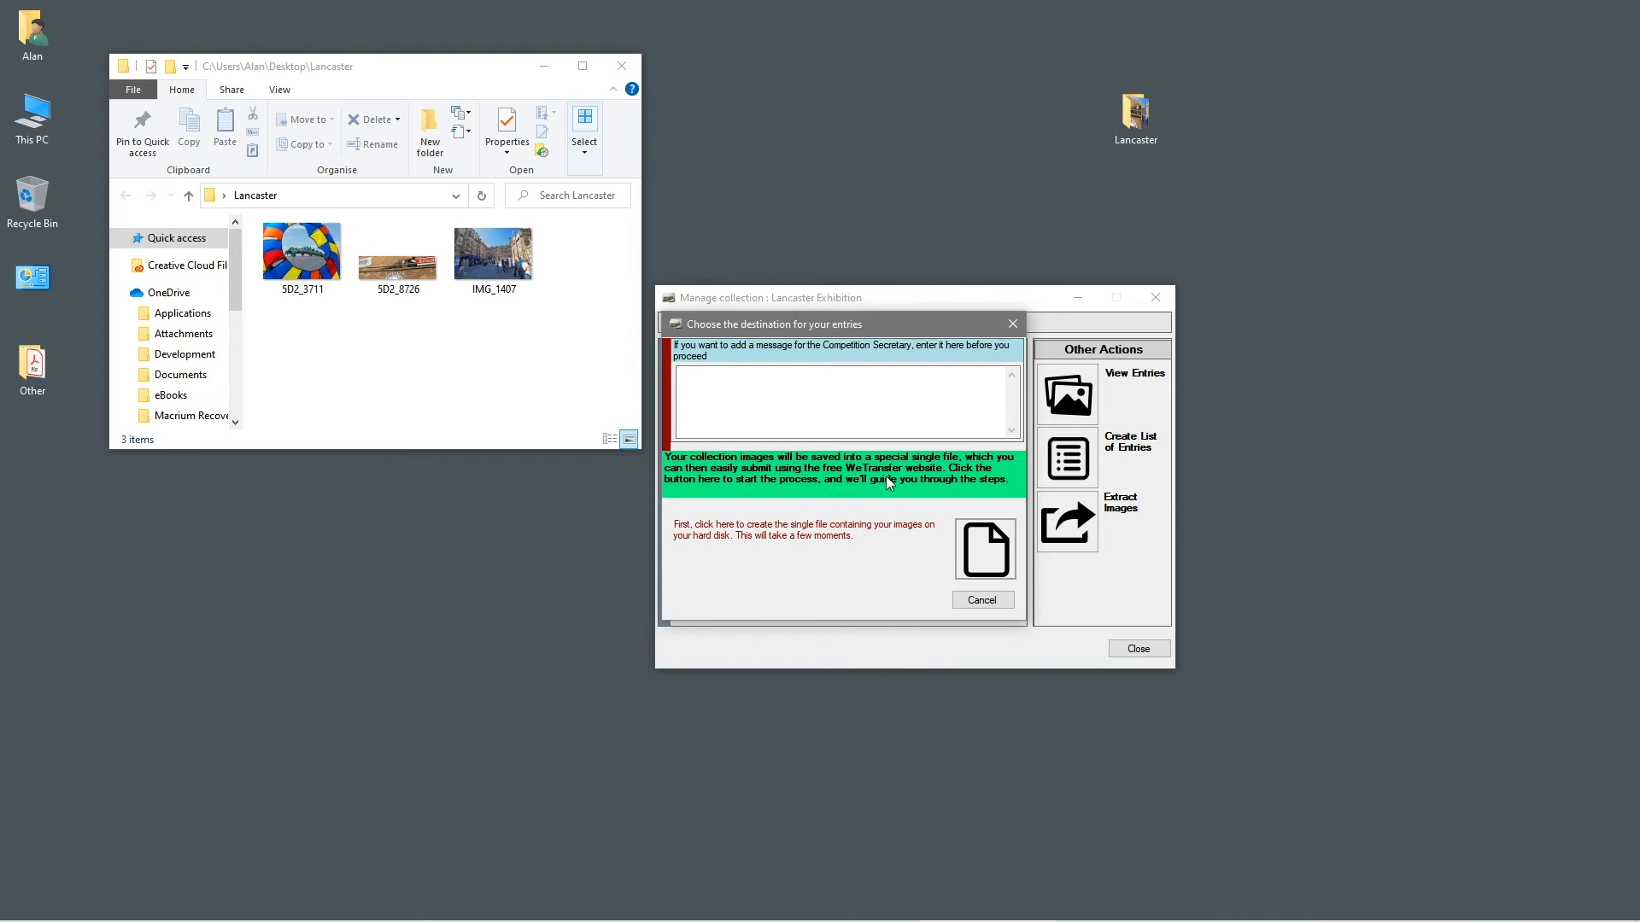
Save the single LPS-AP-53-Lancaster Exhibition .lps-collection submission file to the Desktop
click(987, 550)
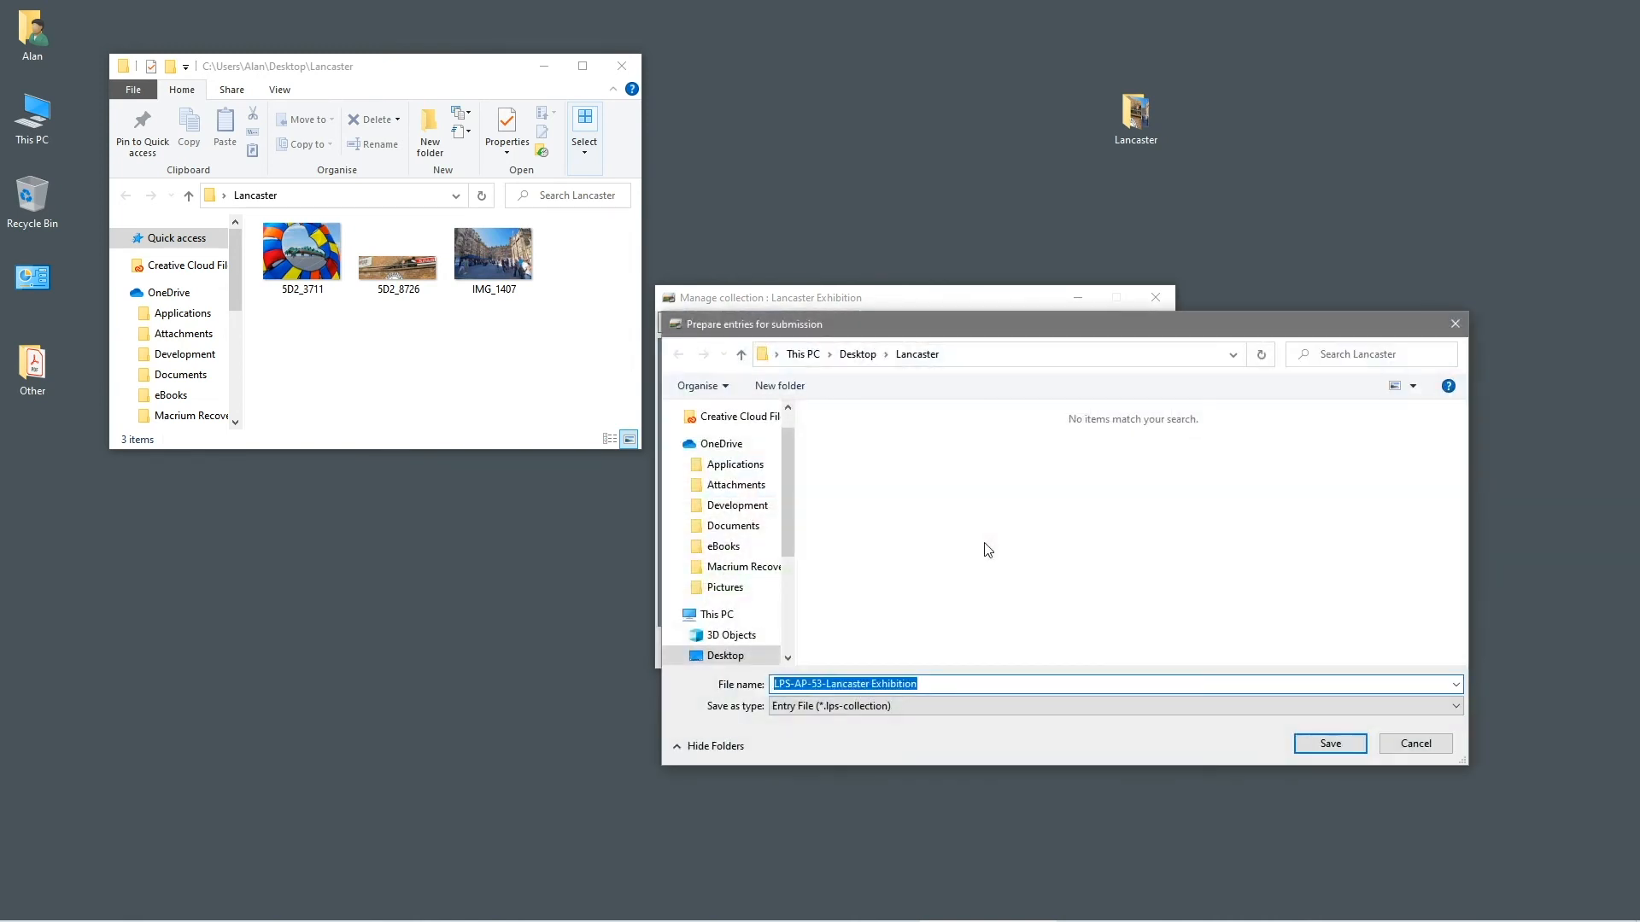
click(854, 355)
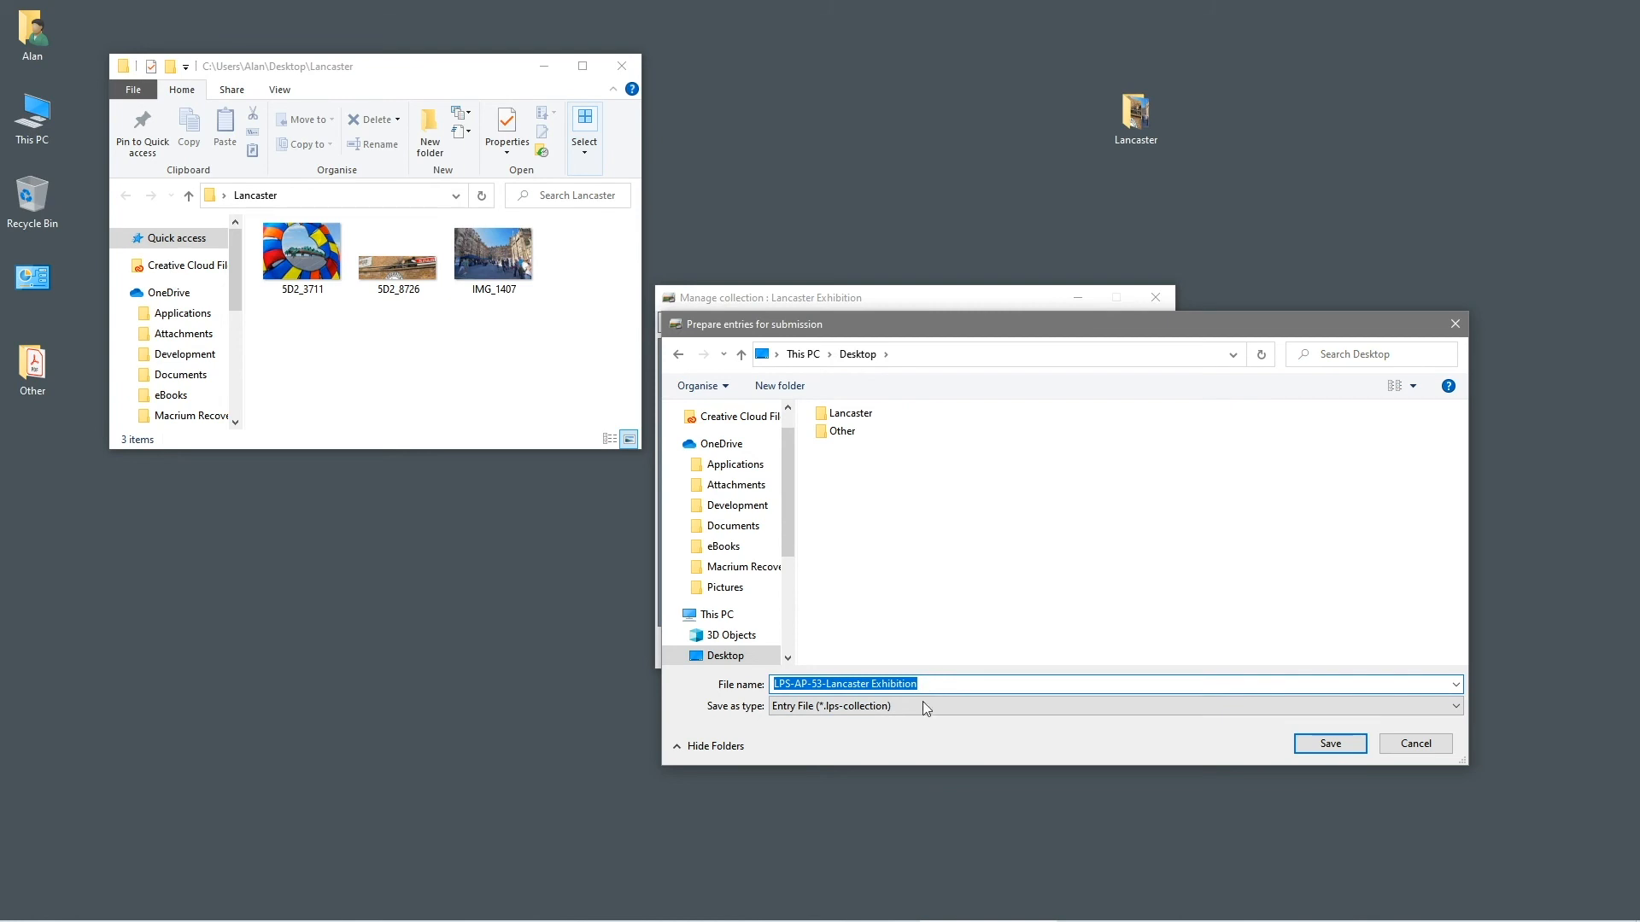
click(1316, 746)
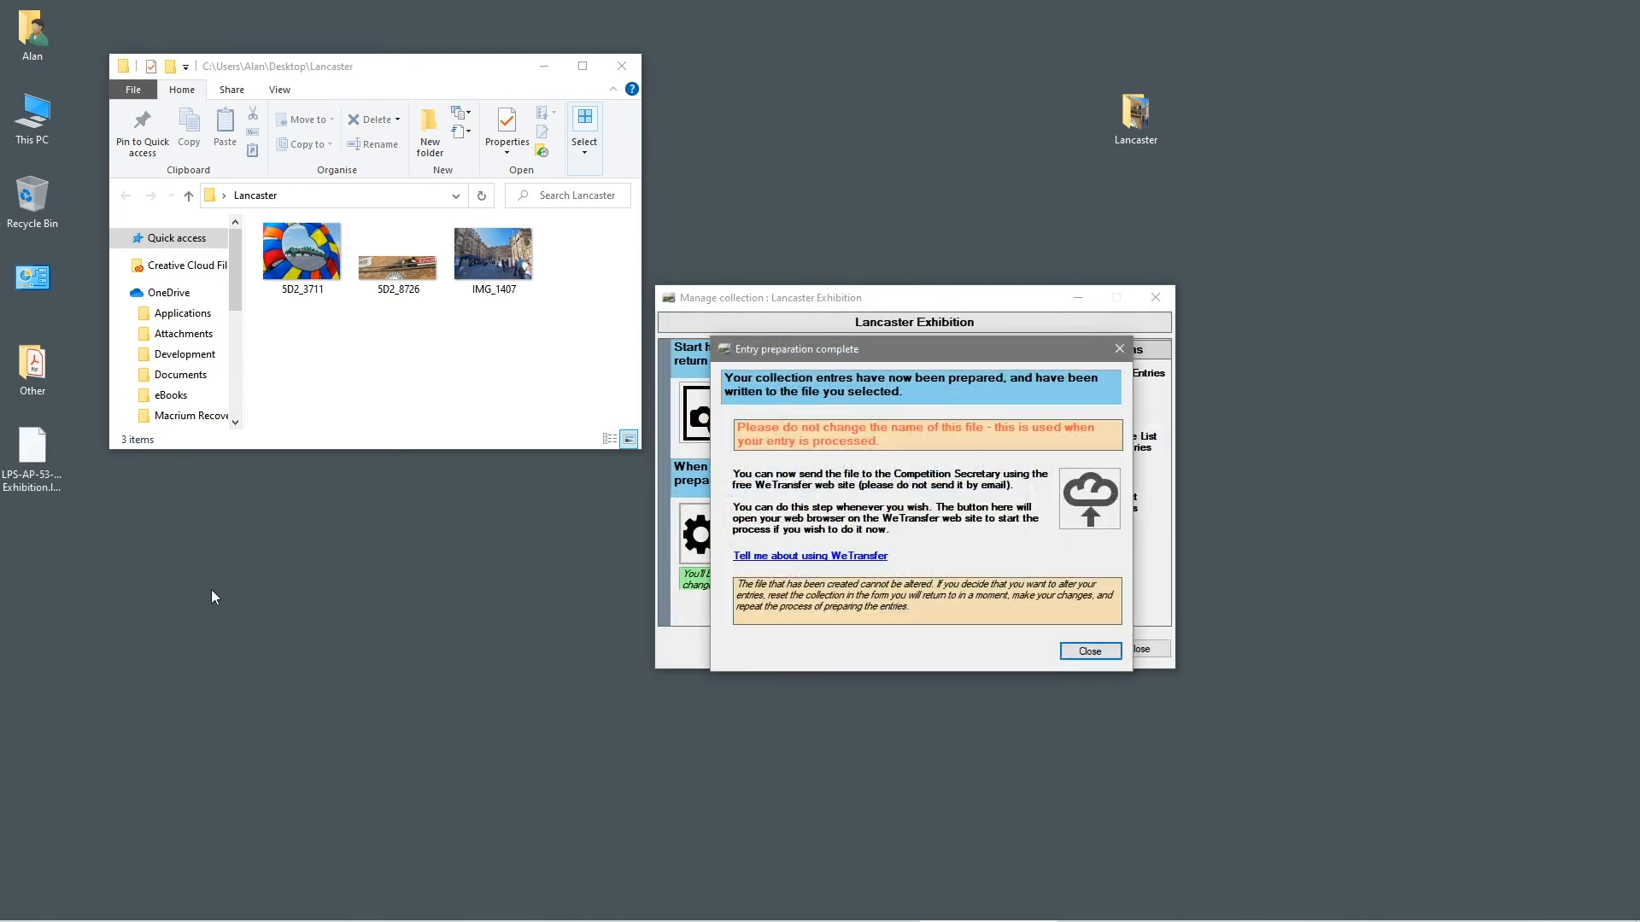
Move the exported LPS-AP-53 file into open desktop space and launch the WeTransfer site
drag(53, 460, 381, 629)
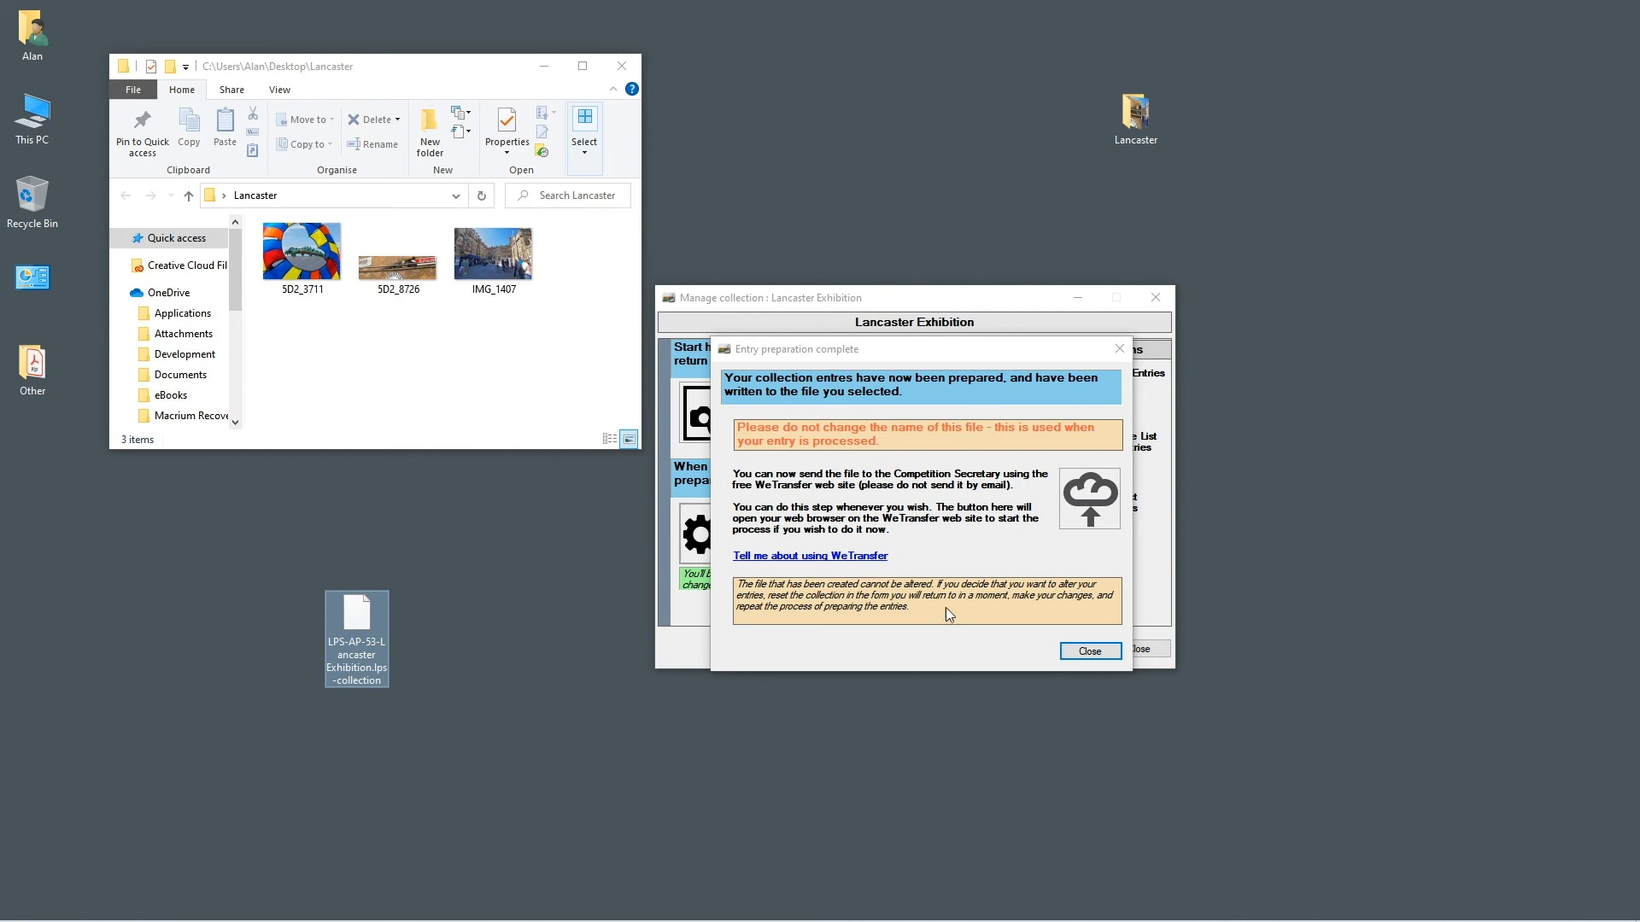
click(1089, 494)
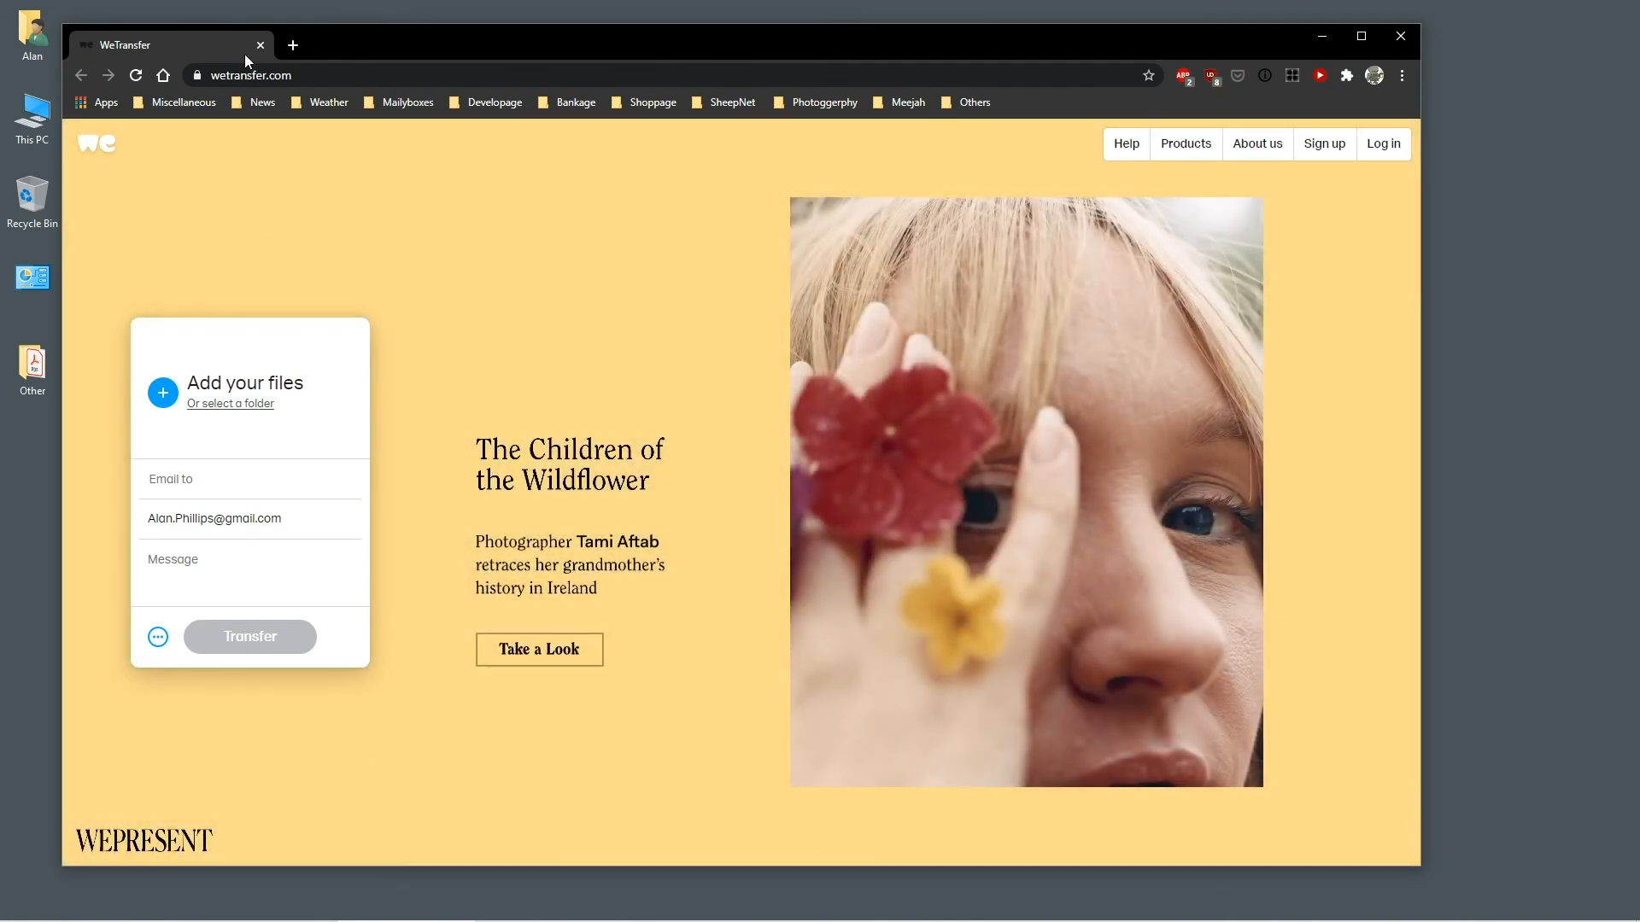
Add the LPS-AP-53-Lancaster Exhibition file to the WeTransfer transfer, then close the browser
drag(245, 60, 591, 132)
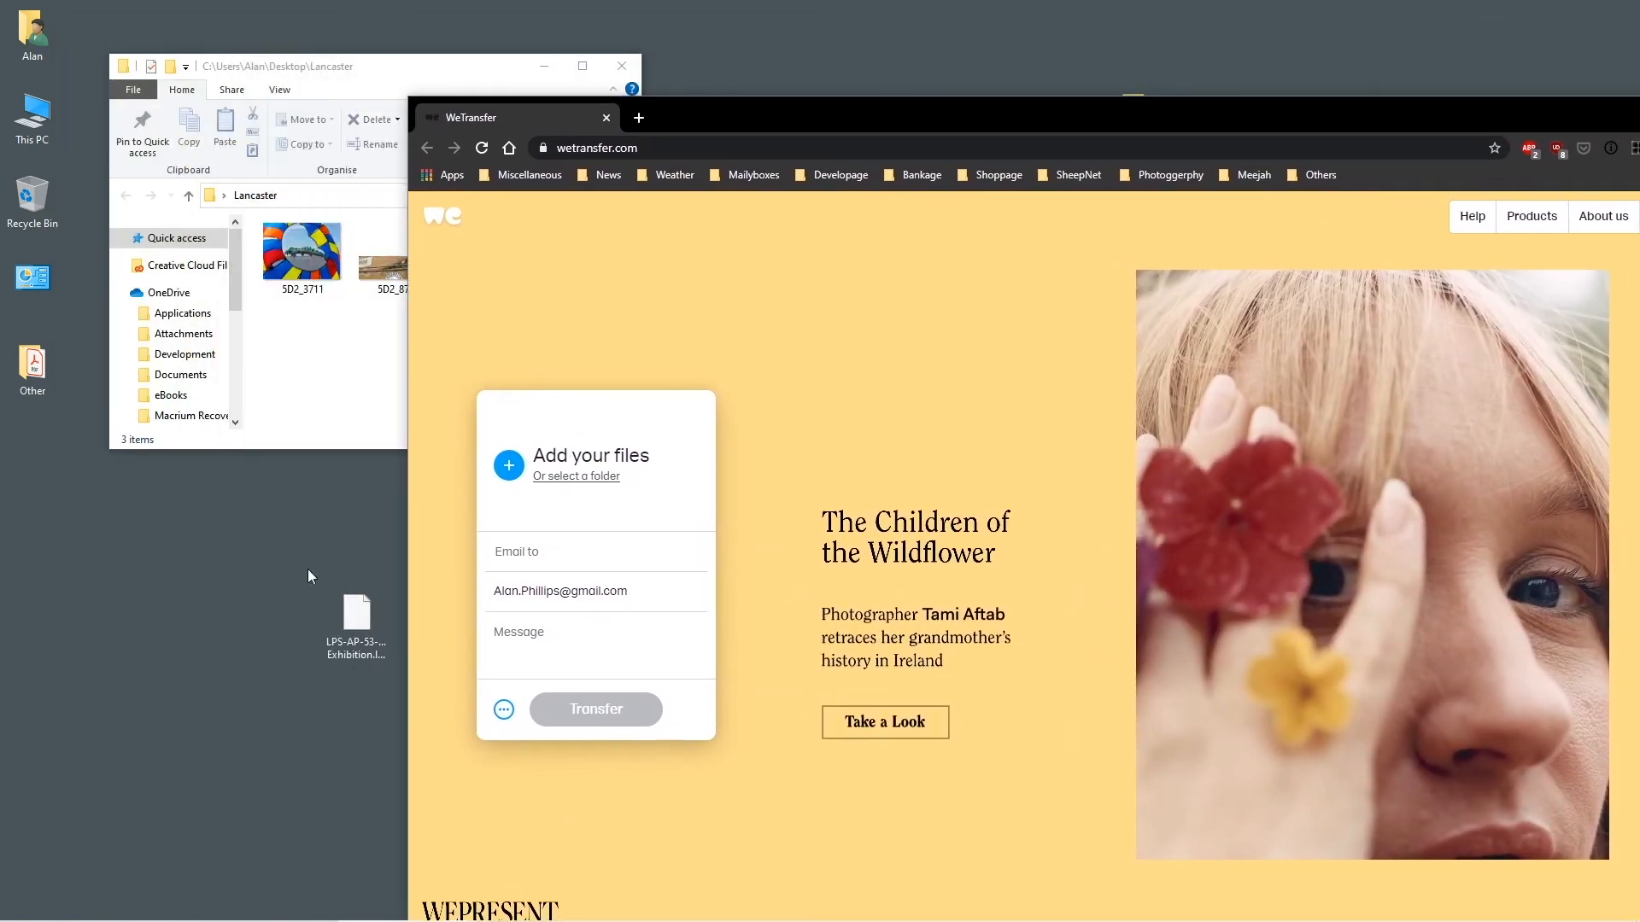
drag(368, 622, 972, 556)
drag(1059, 110, 765, 70)
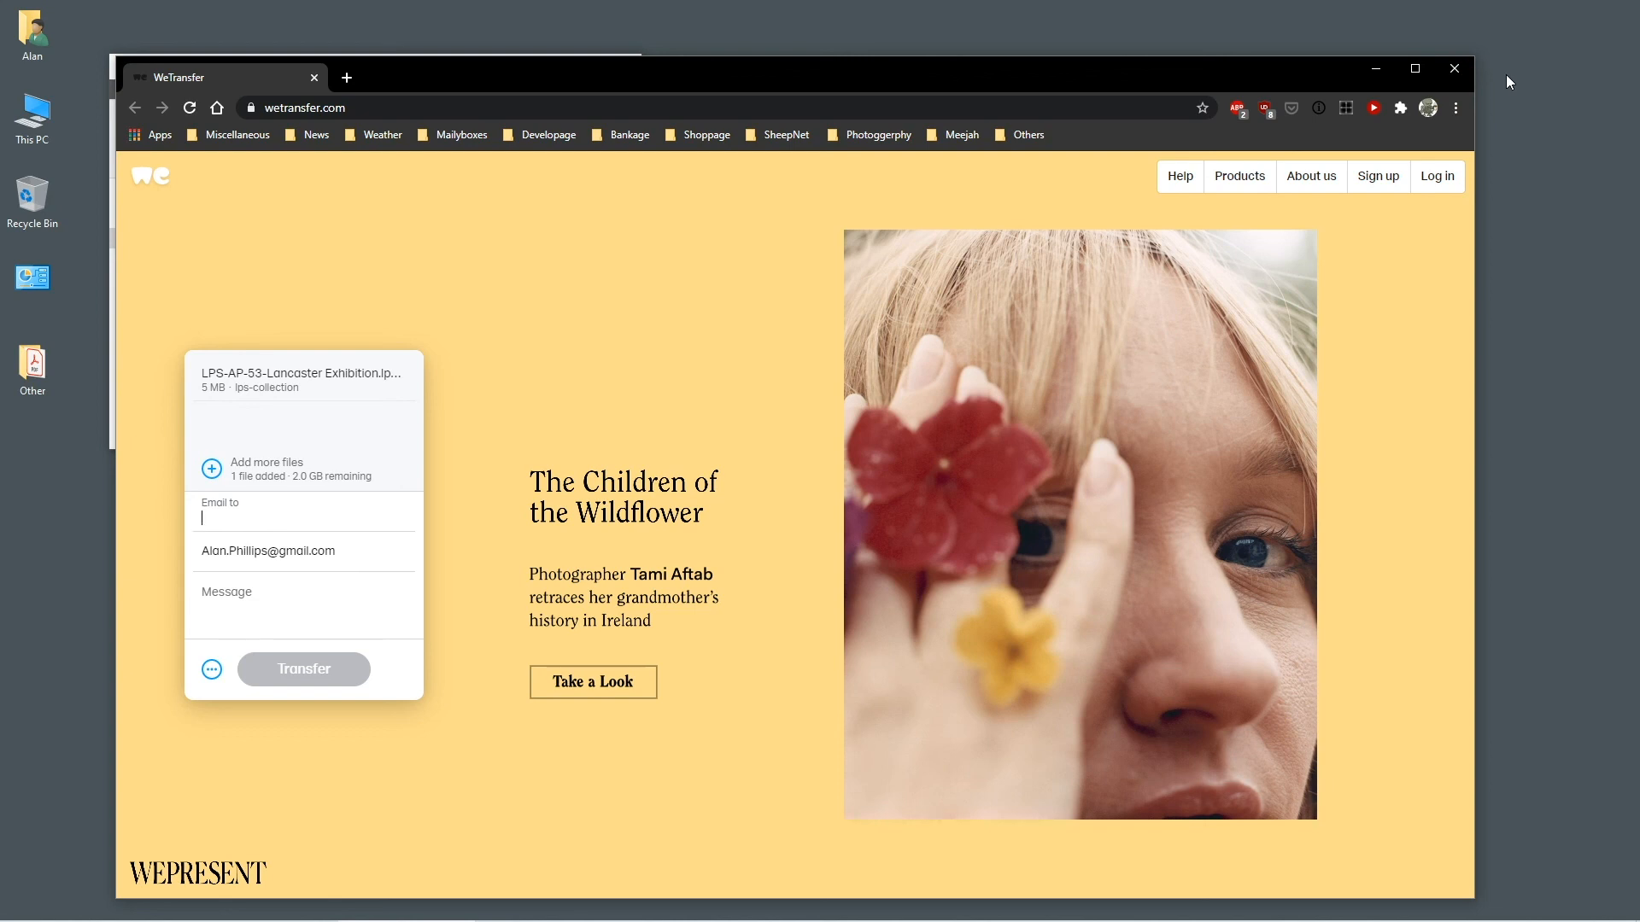
click(1454, 68)
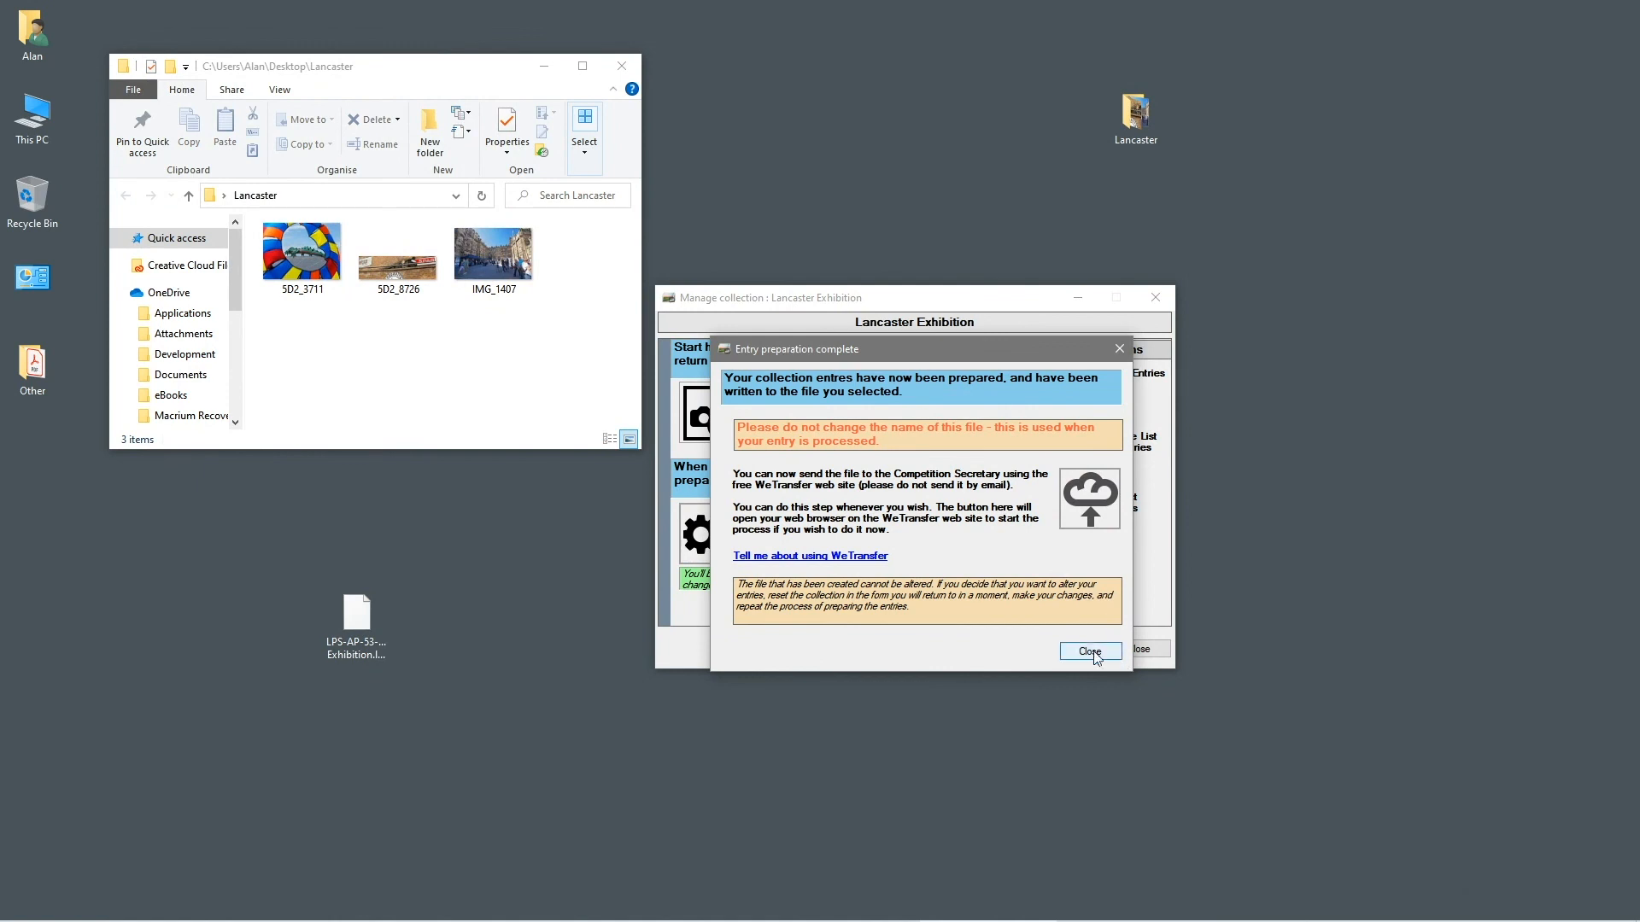
Dismiss the preparation-complete message, close the collection window, and select Lancaster Exhibition
click(1091, 652)
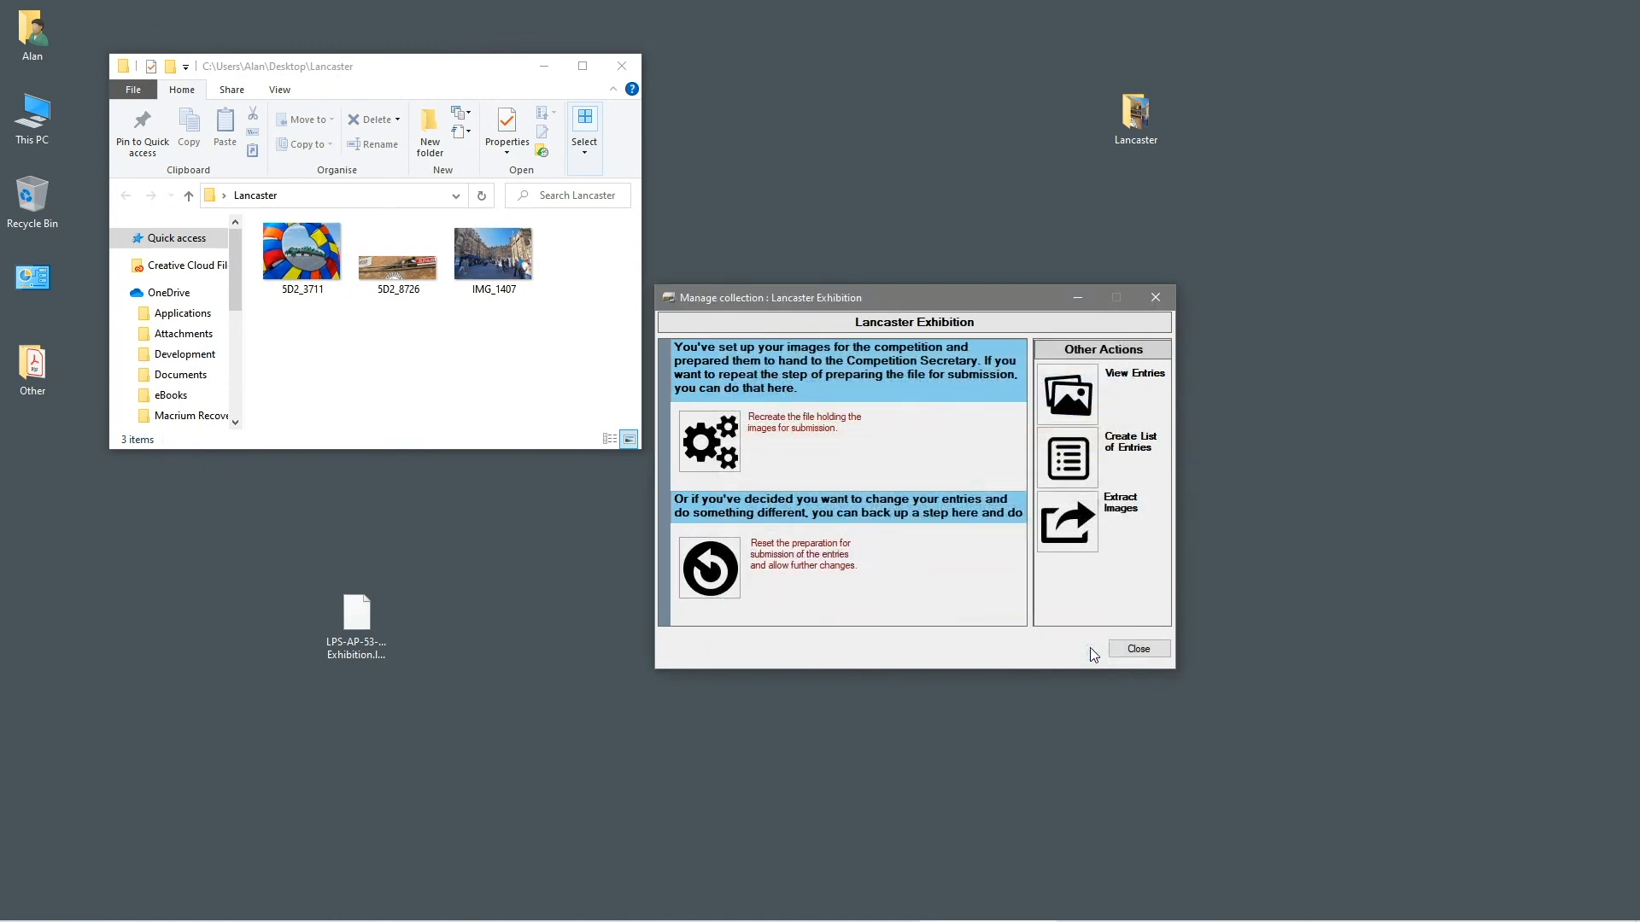
click(1134, 650)
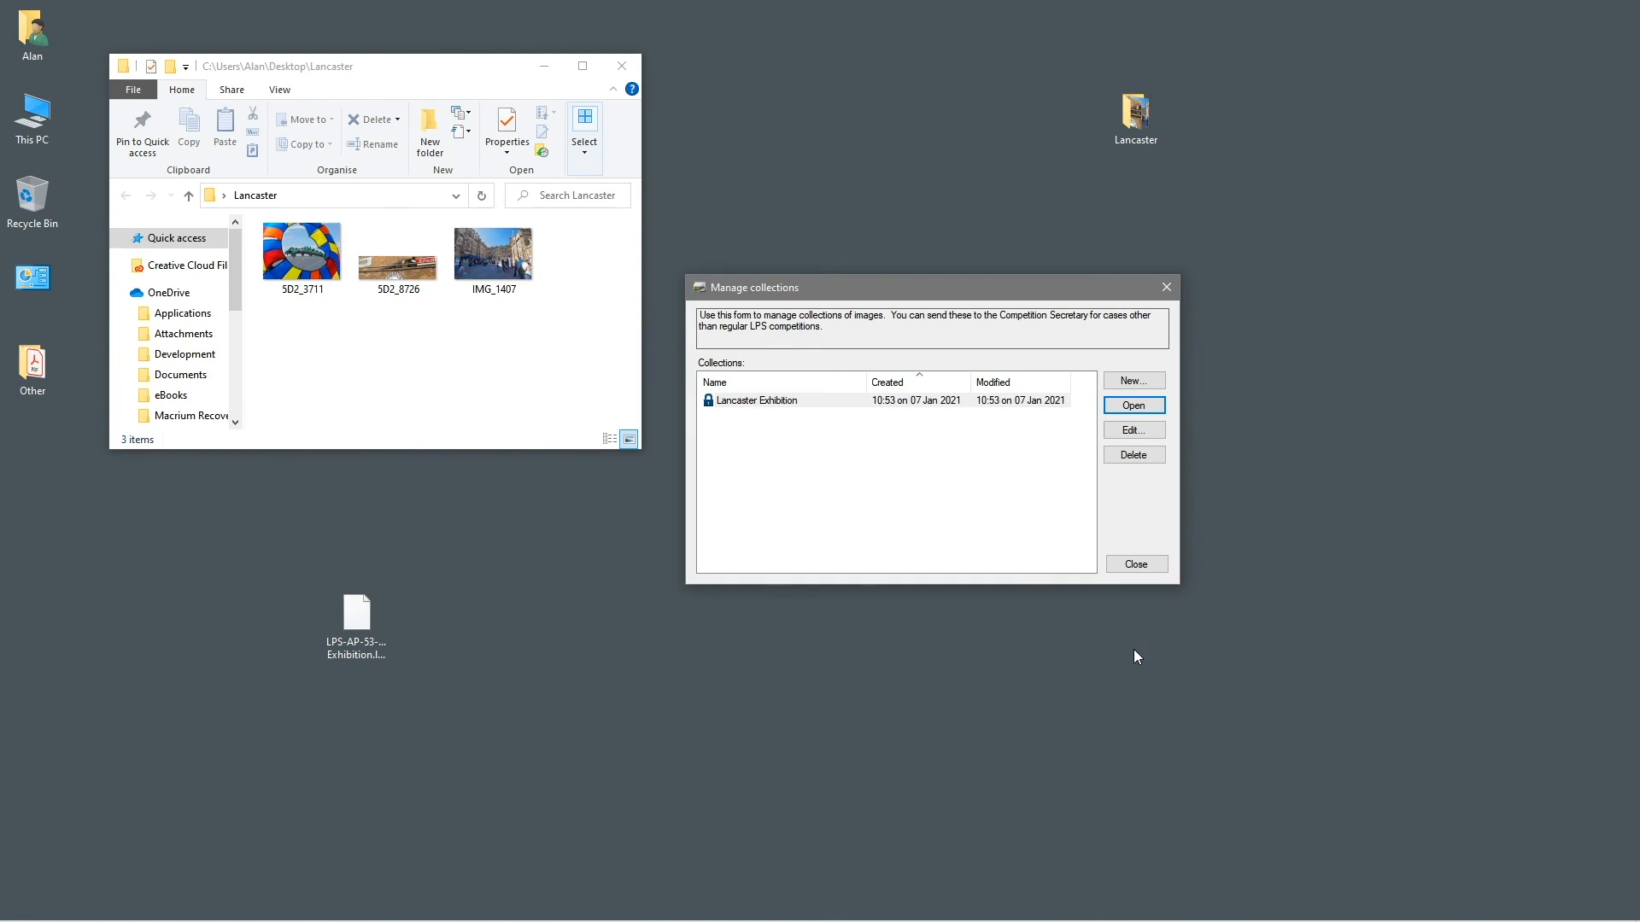
click(783, 402)
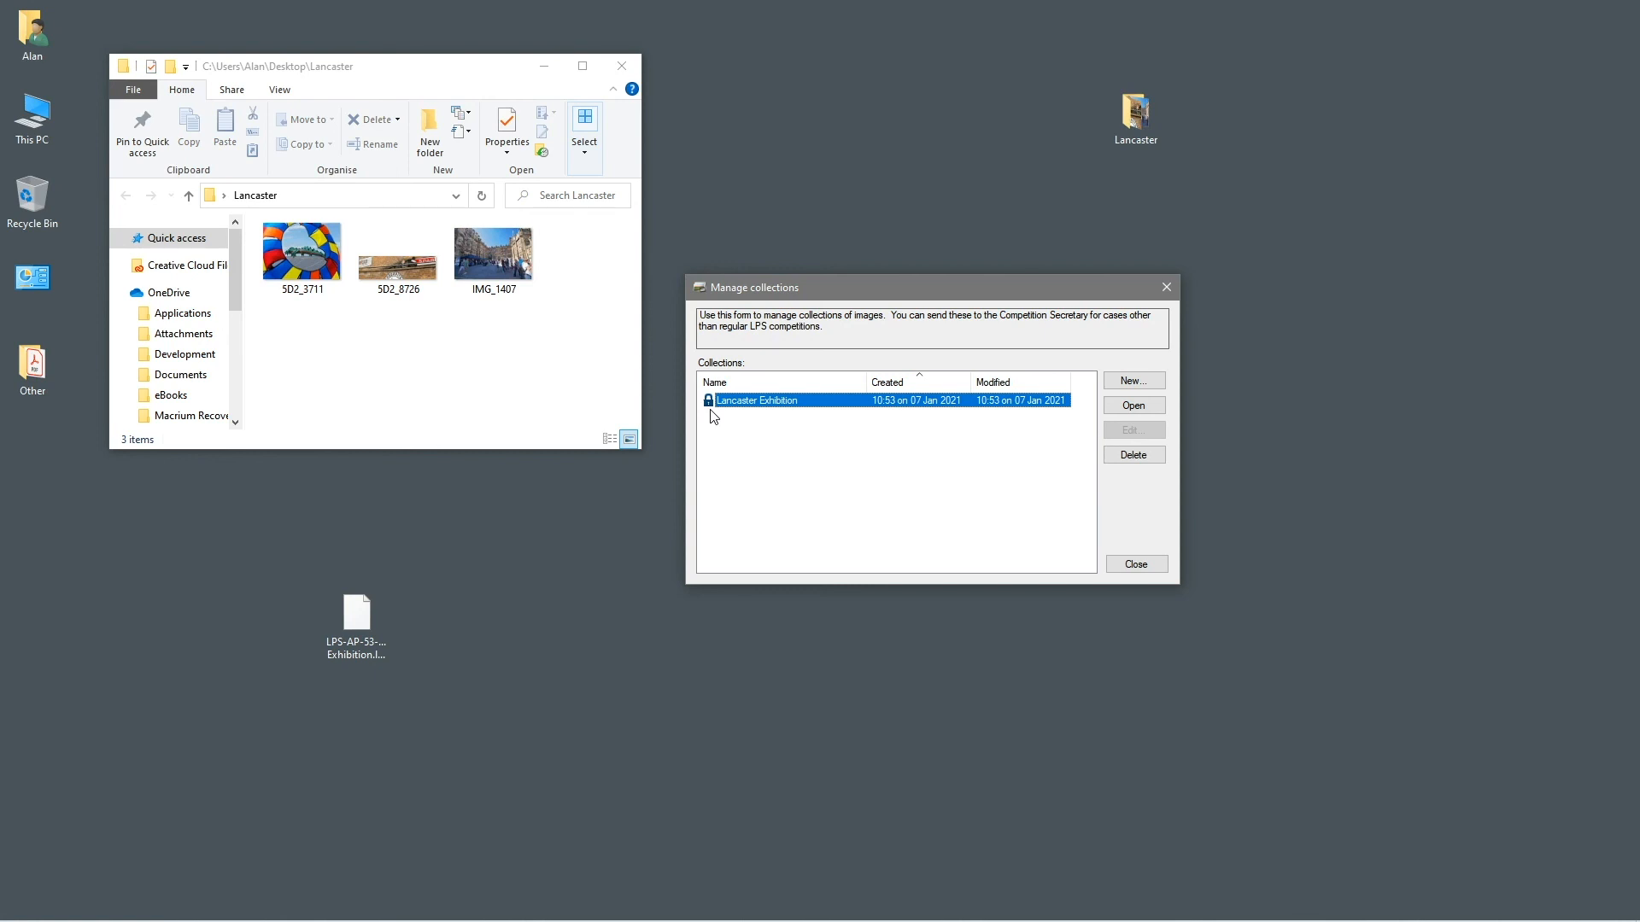
Delete the Lancaster Exhibition collection and quit the entry preparer
click(1124, 459)
click(883, 517)
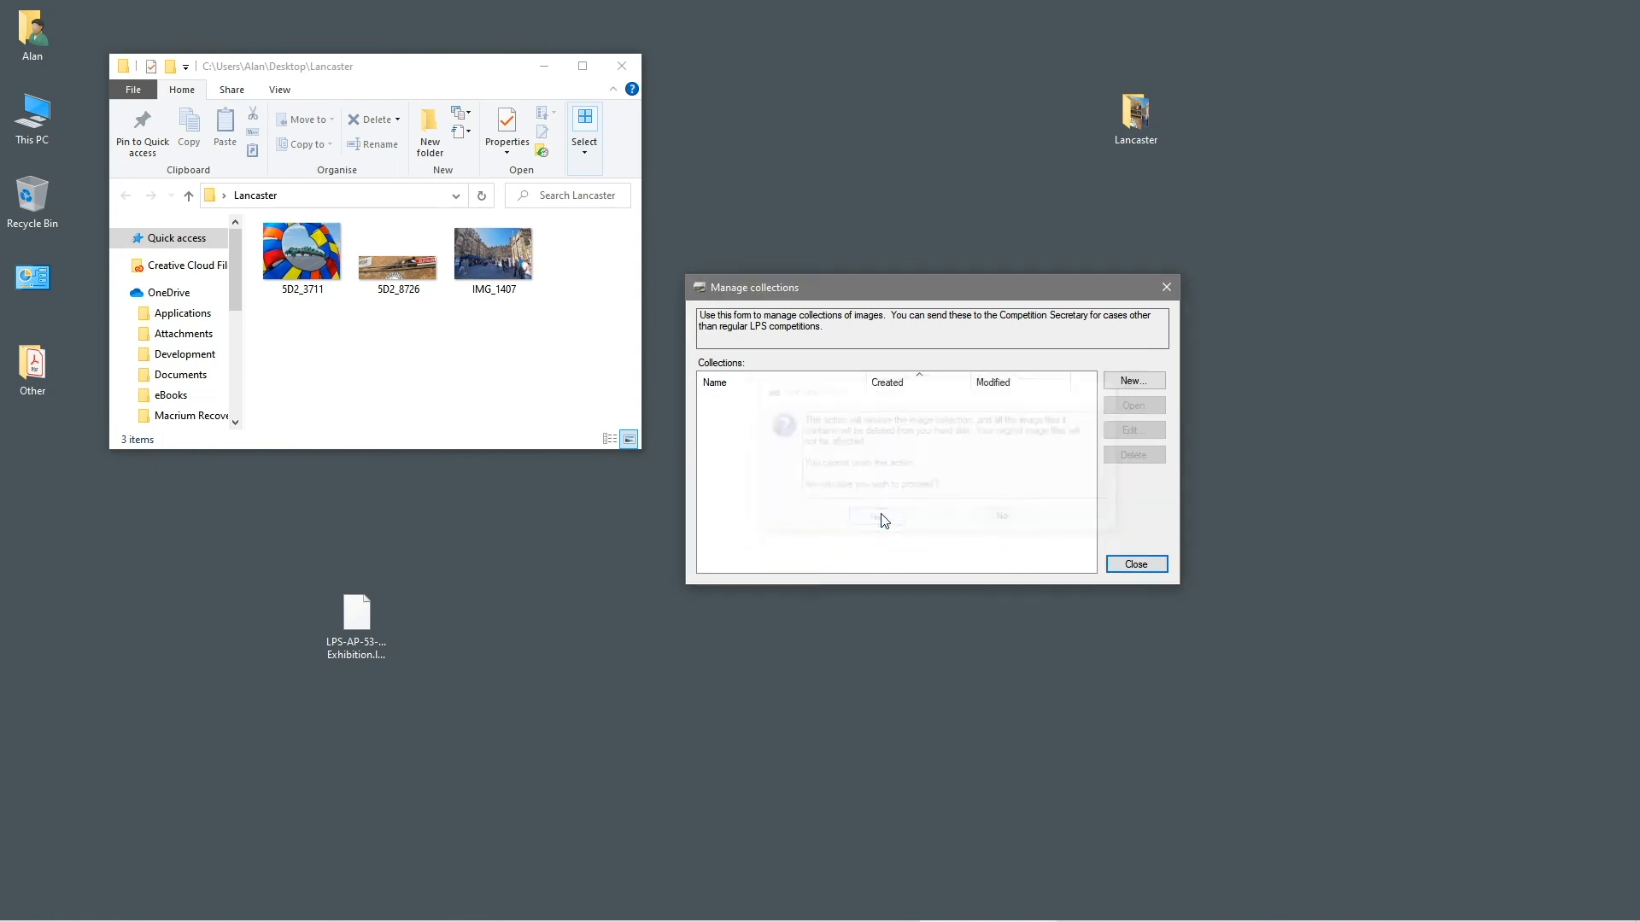
click(1136, 564)
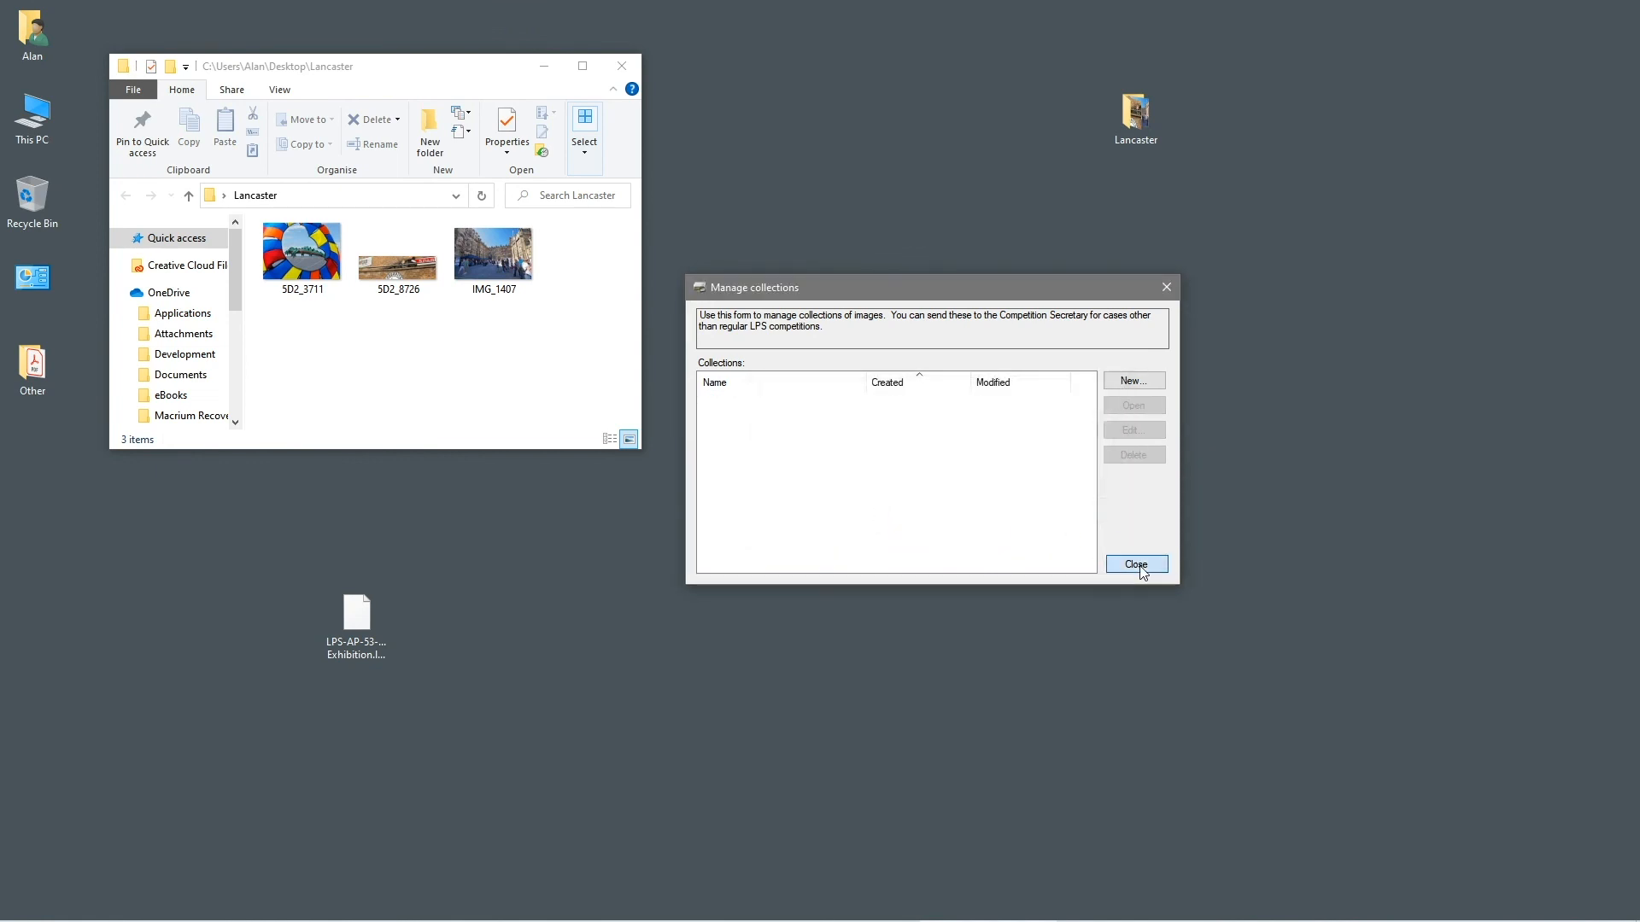
click(1070, 261)
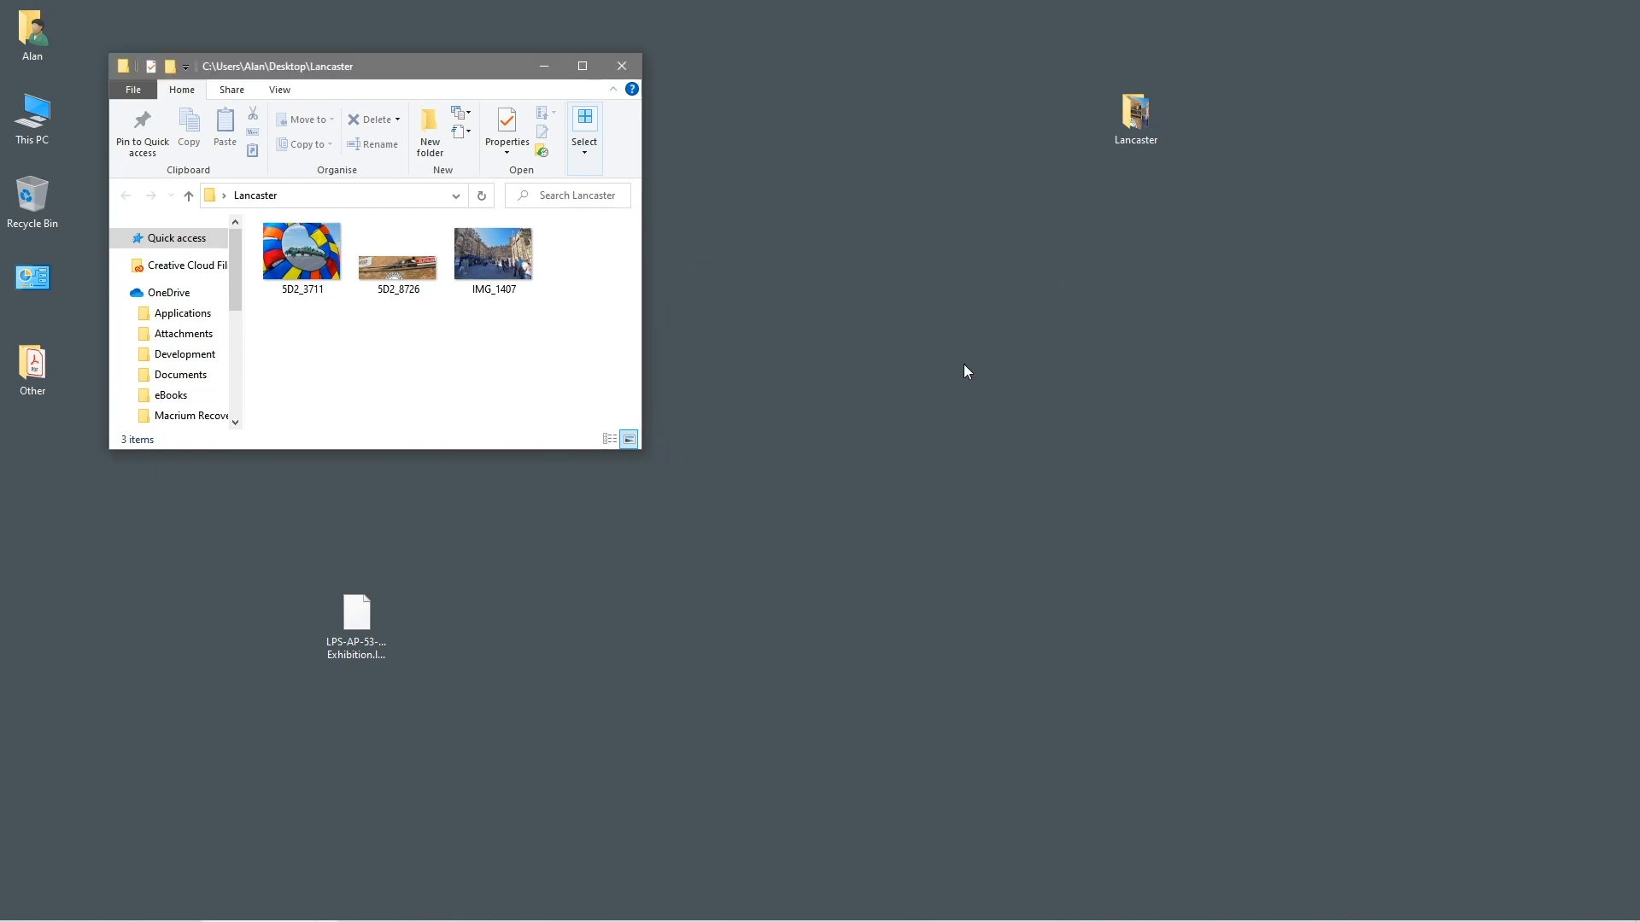